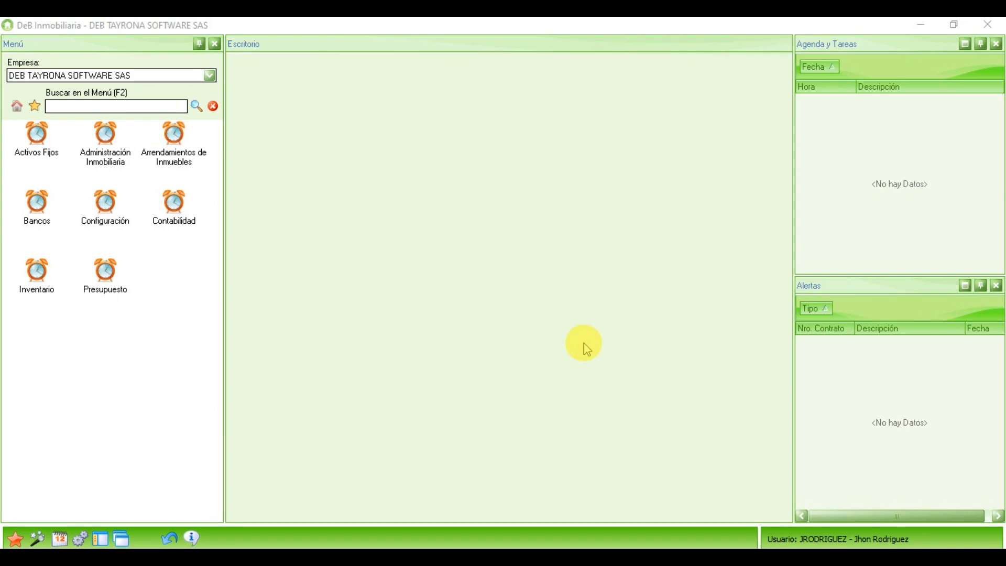
Step: Open the Contabilidad module, expand its General node and select Documentos Contables
{"action": "left_click", "coordinate": [175, 212]}
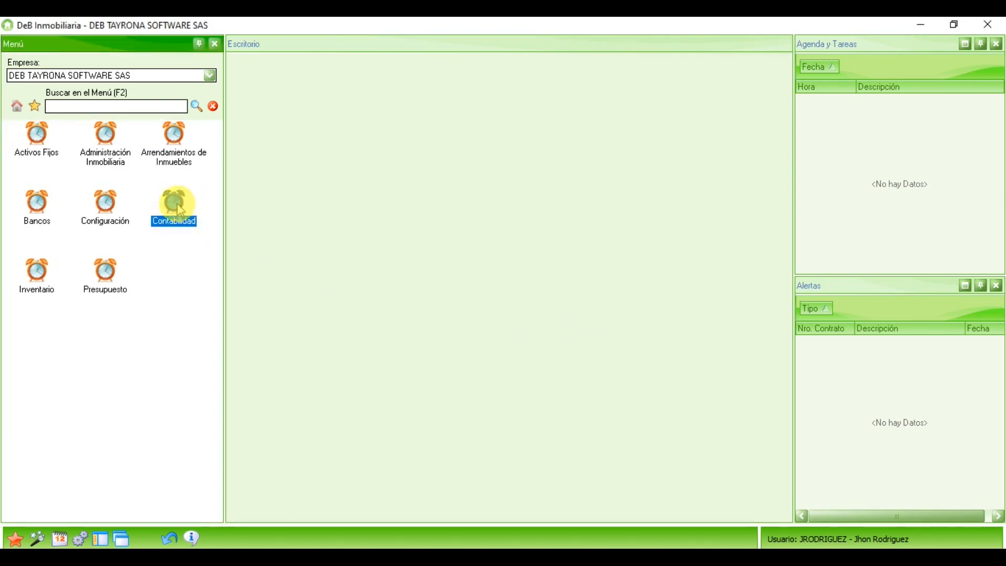
{"action": "double_click", "coordinate": [177, 208]}
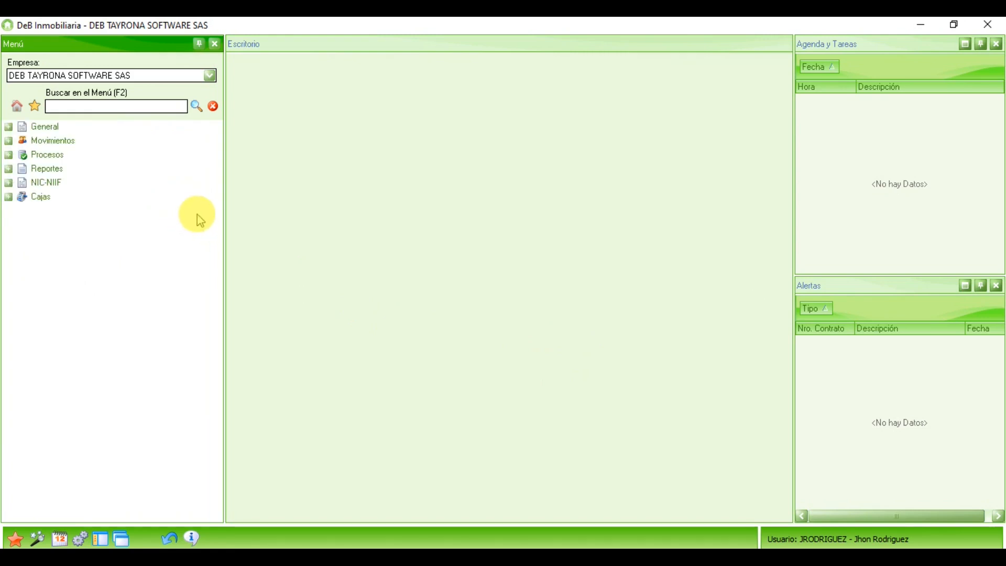
{"action": "left_click", "coordinate": [43, 128]}
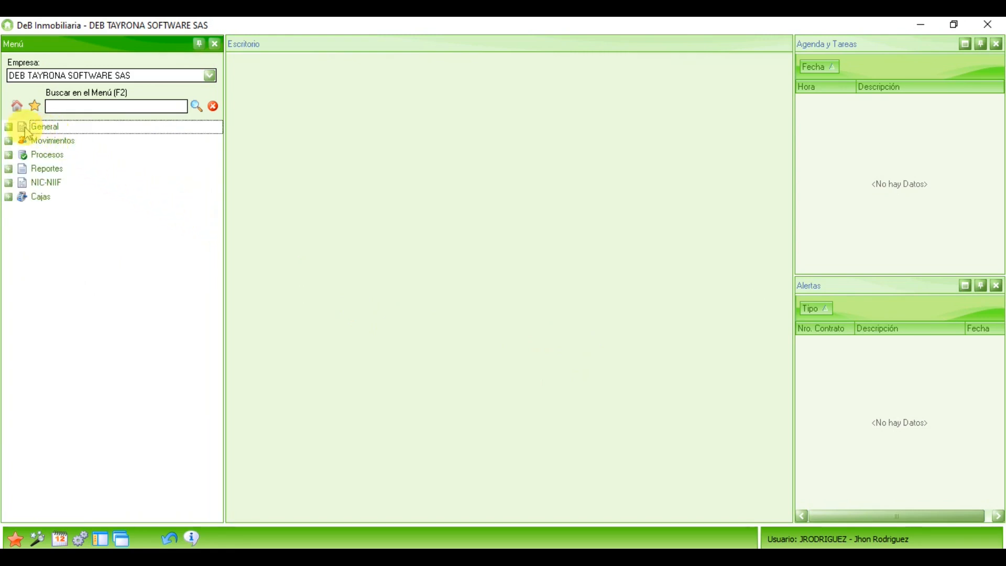
{"action": "left_click", "coordinate": [9, 126]}
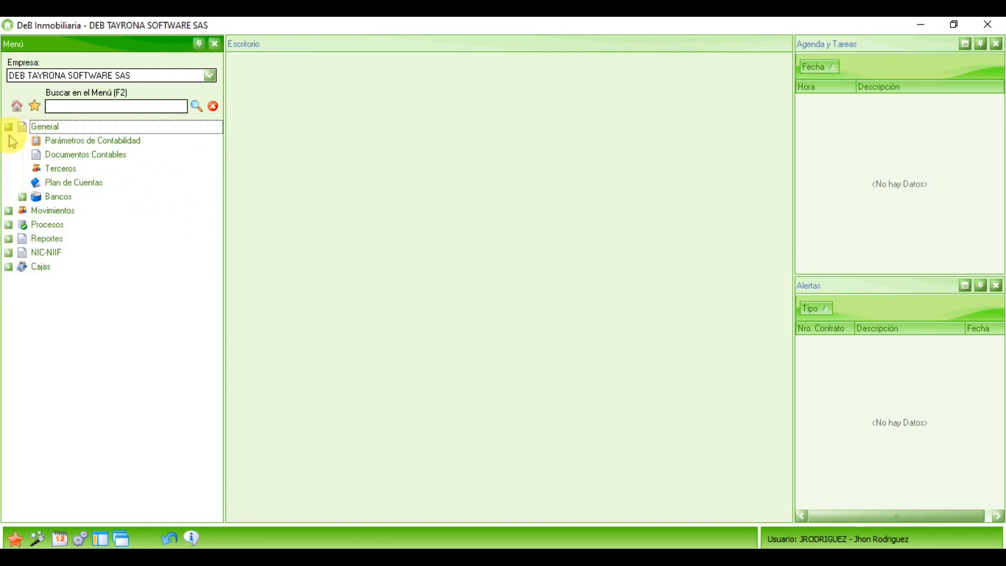
{"action": "left_click", "coordinate": [95, 157]}
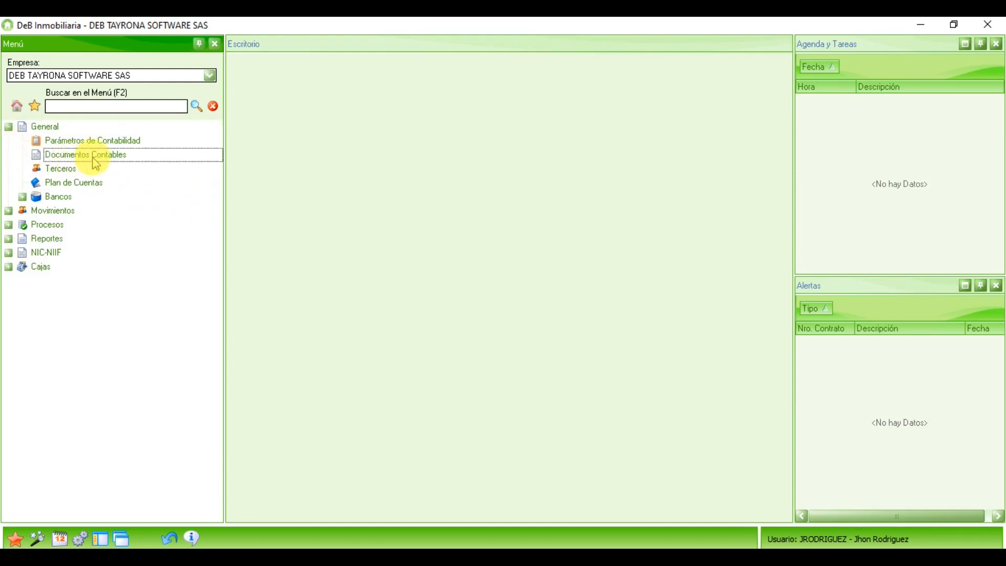
Step: Open the Documentos Contables window and start a blank record using the rcncomprobantes.fr3 report
{"action": "double_click", "coordinate": [96, 157]}
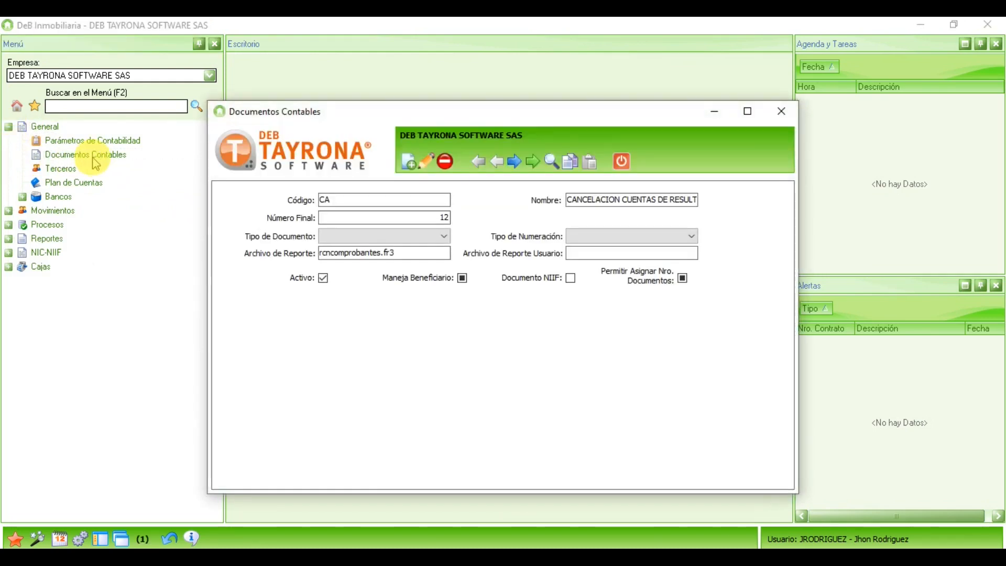
{"action": "left_click", "coordinate": [550, 162]}
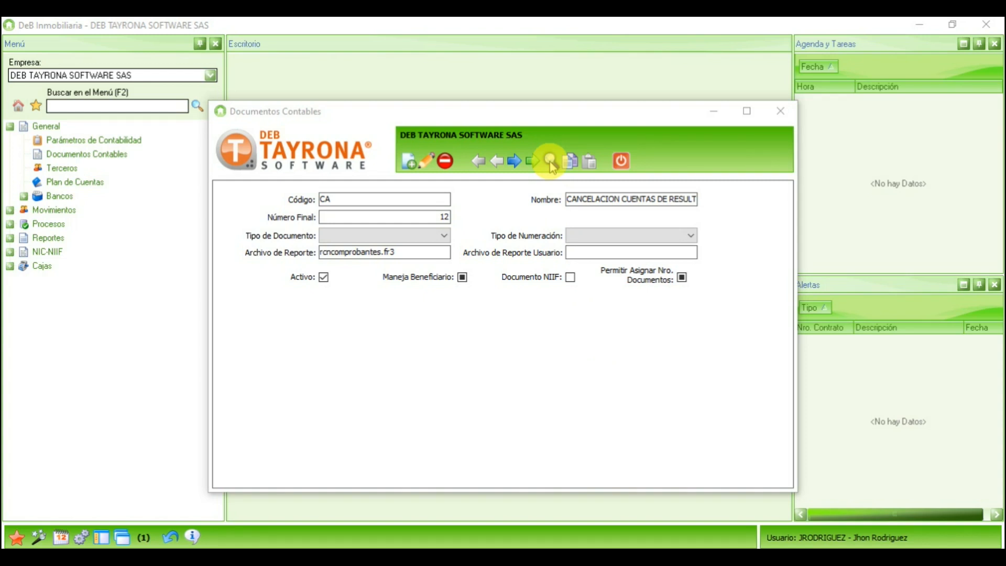
{"action": "left_click", "coordinate": [407, 166]}
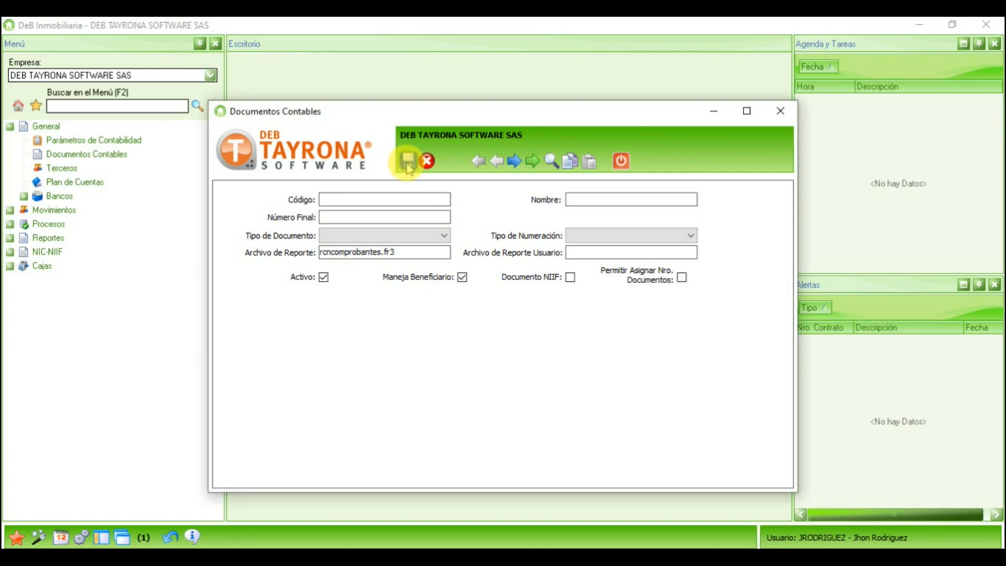
{"action": "left_click", "coordinate": [355, 202]}
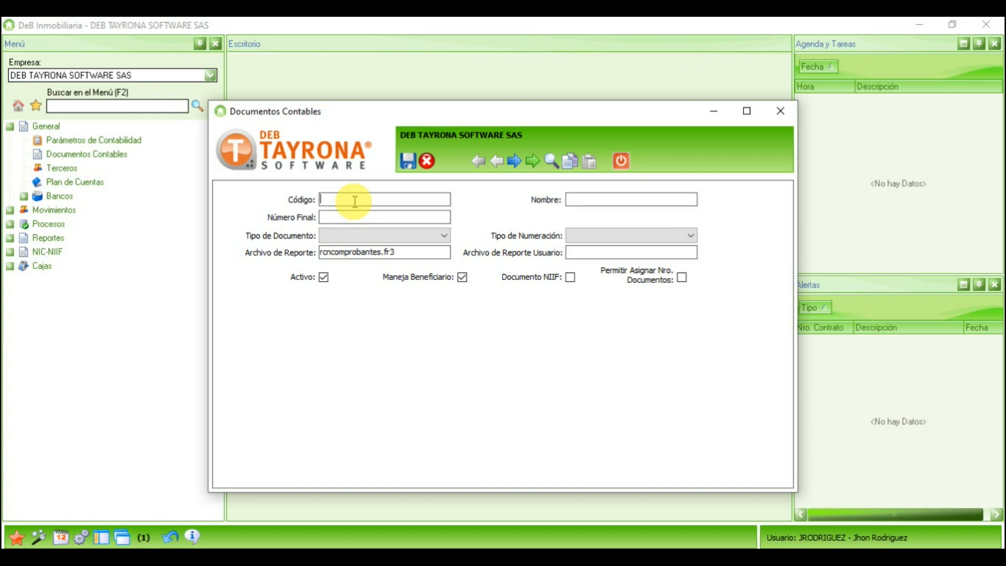
Step: Enter code DS, name DOCUMENTO SOPORTE and Número Final 0 for the new document type
{"action": "type", "text": "DS"}
{"action": "left_click", "coordinate": [609, 195]}
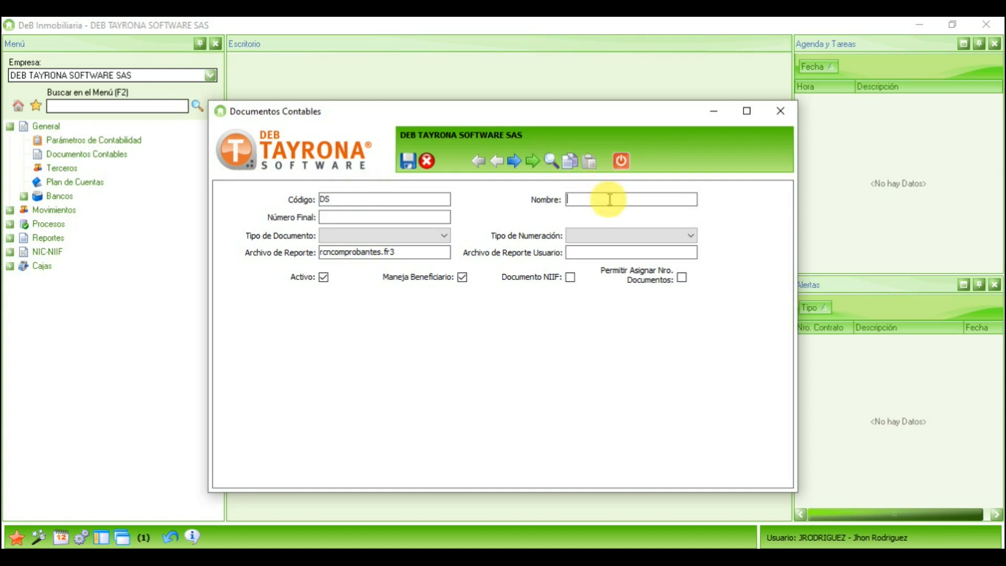
{"action": "type", "text": "documen"}
{"action": "key", "text": "shift+Home"}
{"action": "type", "text": "DOCUMENTO SOPORTE"}
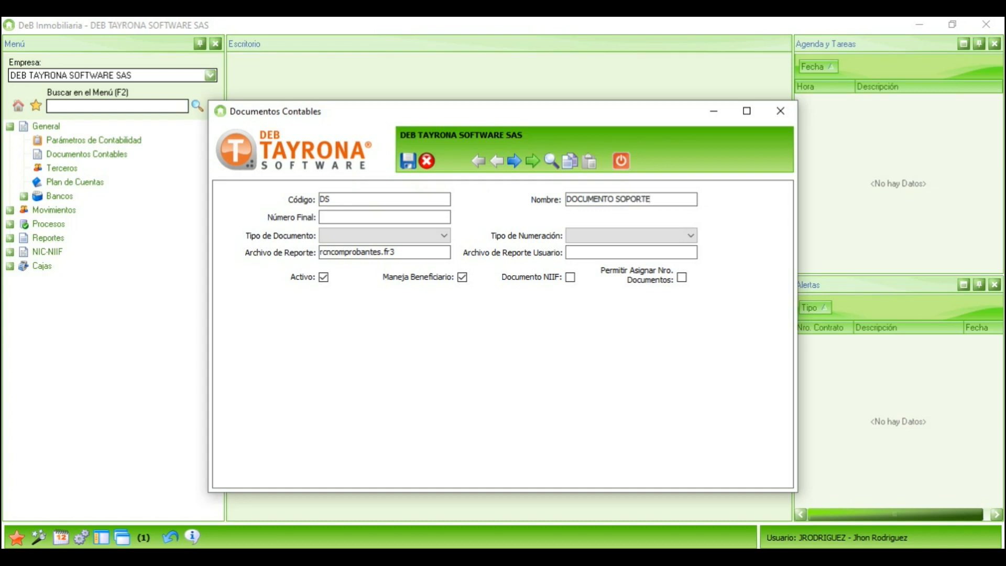
{"action": "left_click", "coordinate": [426, 218]}
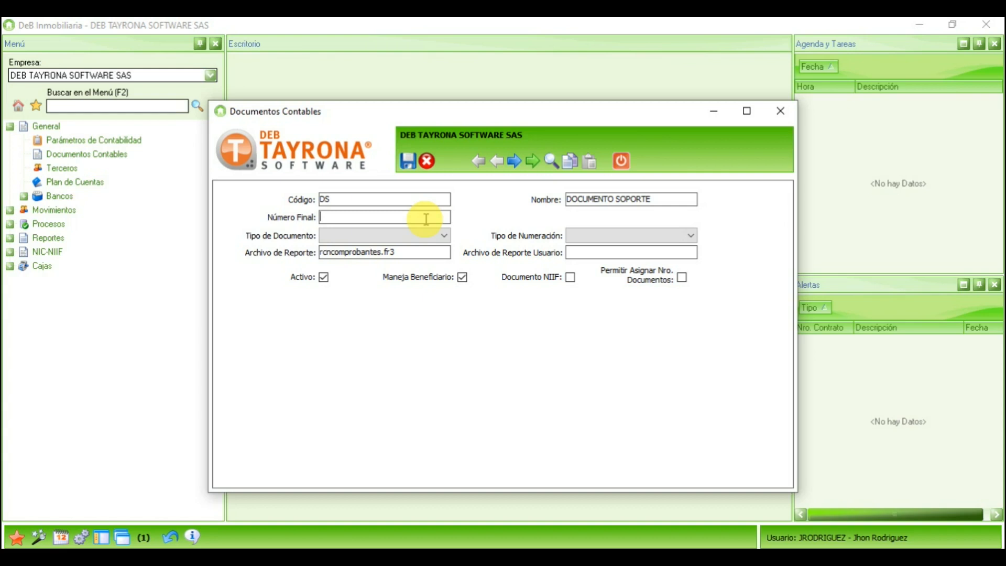
{"action": "type", "text": "0"}
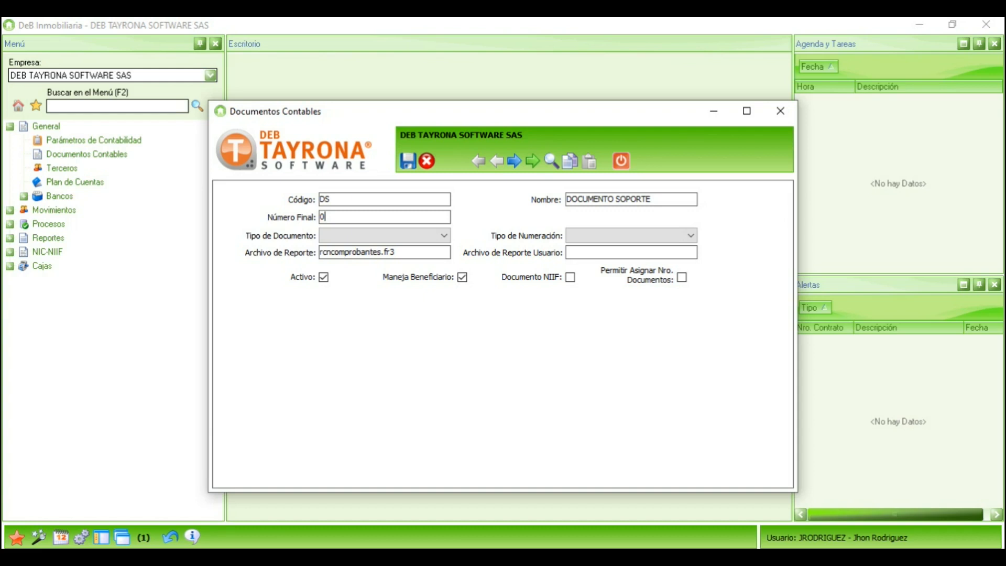
{"action": "left_click", "coordinate": [441, 236]}
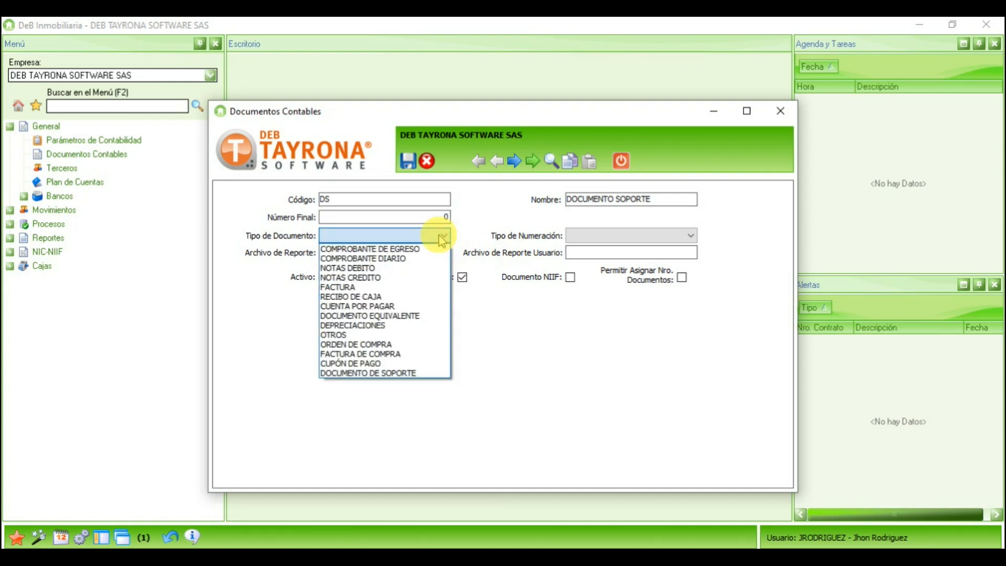
Step: Set Tipo de Documento to DOCUMENTO DE SOPORTE and Tipo de Numeración to POR DOCUMENTO
{"action": "left_click", "coordinate": [375, 373]}
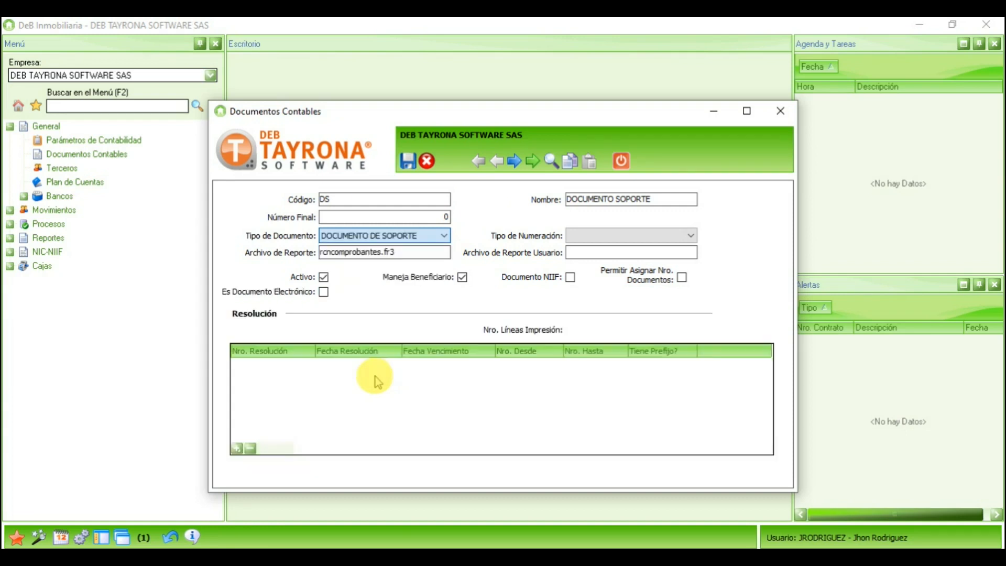
{"action": "left_click", "coordinate": [635, 238]}
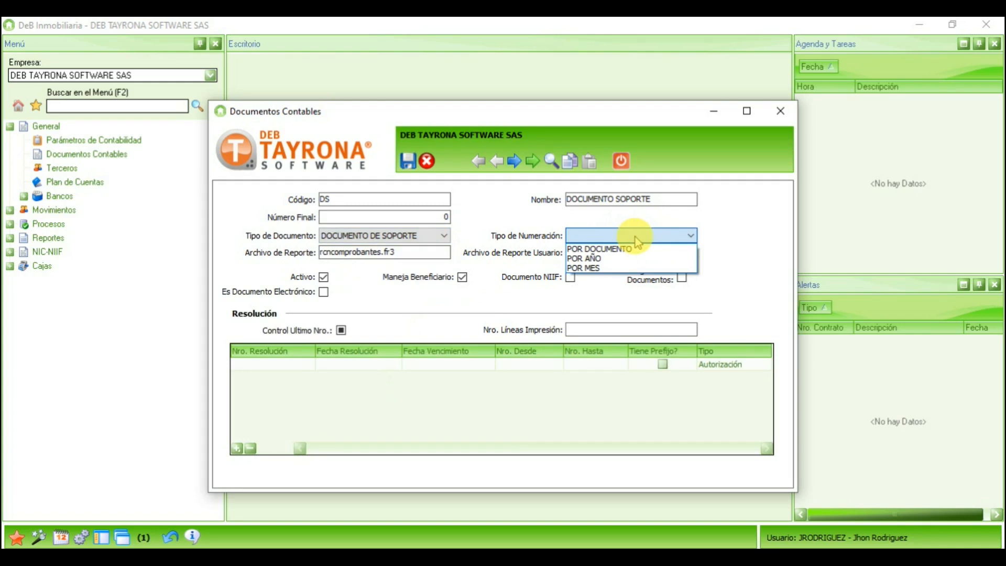
{"action": "left_click", "coordinate": [628, 248]}
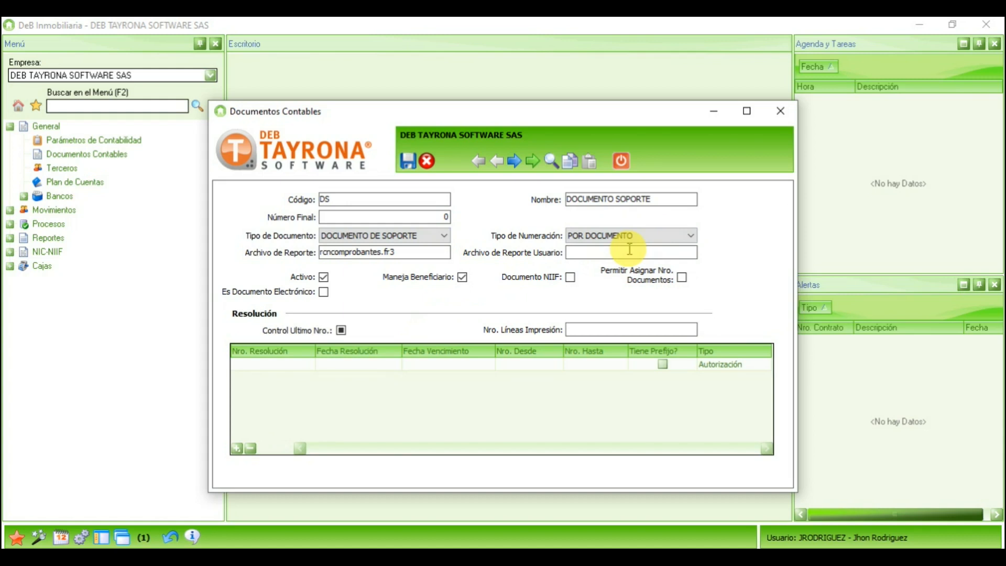
{"action": "left_click", "coordinate": [632, 235]}
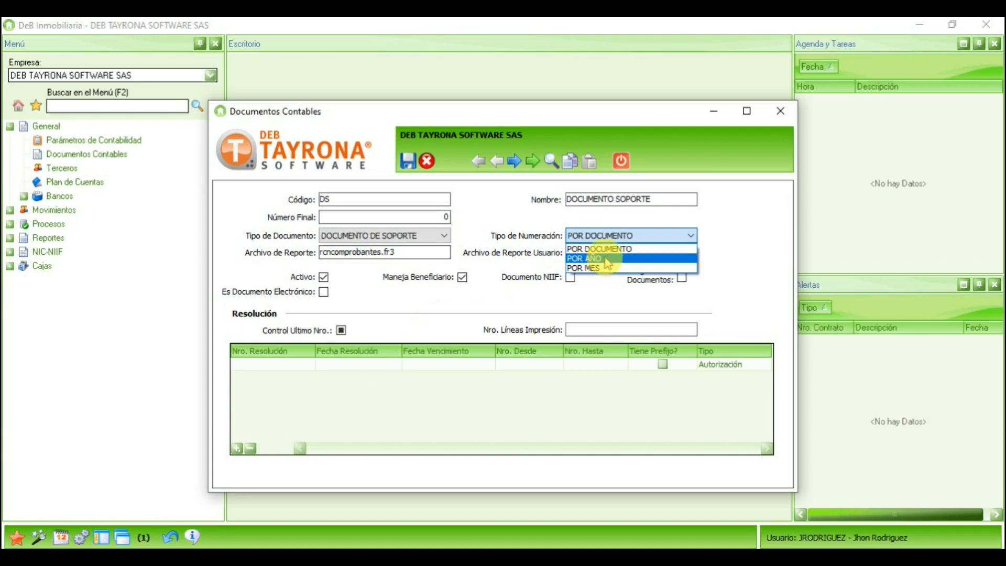
{"action": "left_click", "coordinate": [607, 249]}
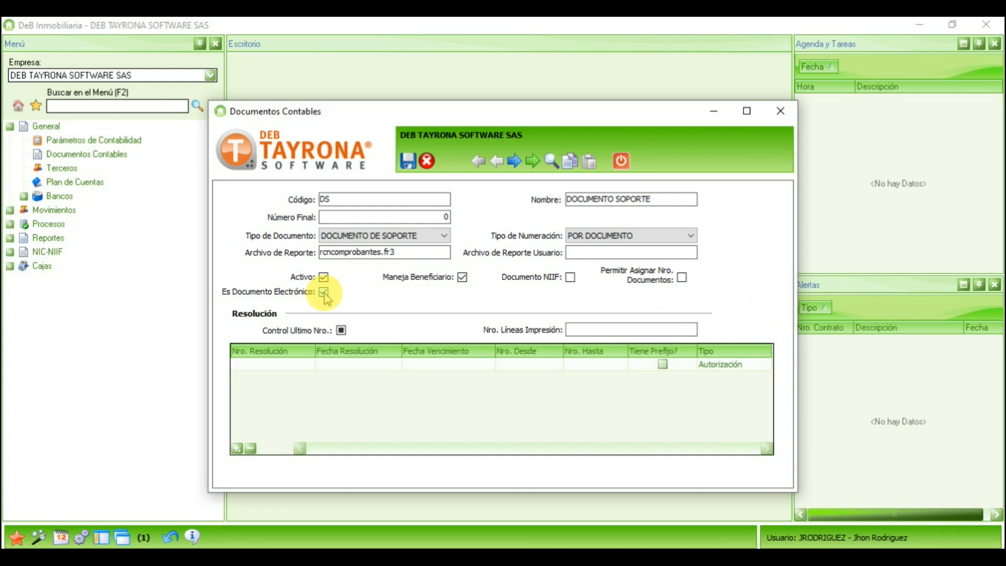
{"action": "left_click", "coordinate": [294, 365]}
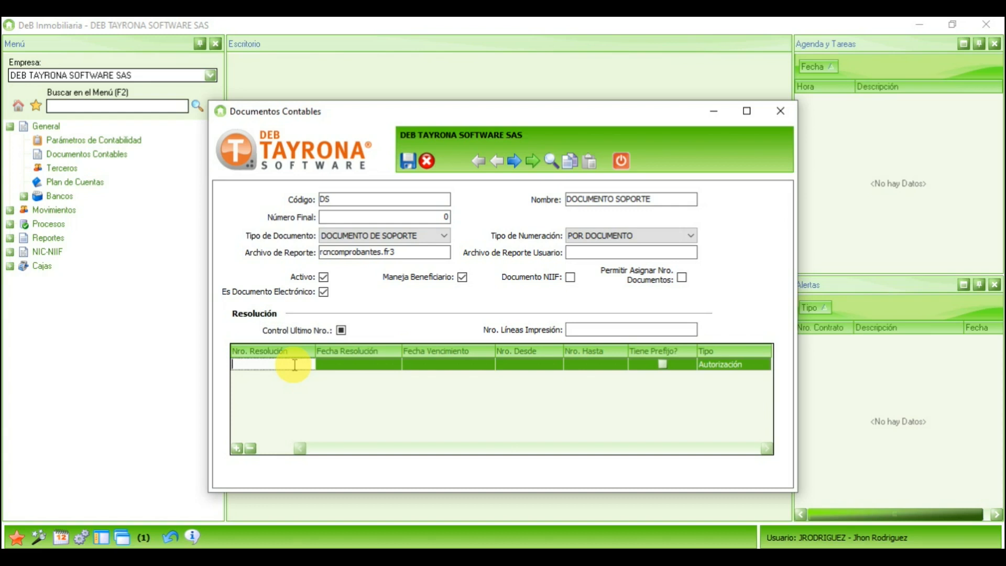
{"action": "type", "text": "18992"}
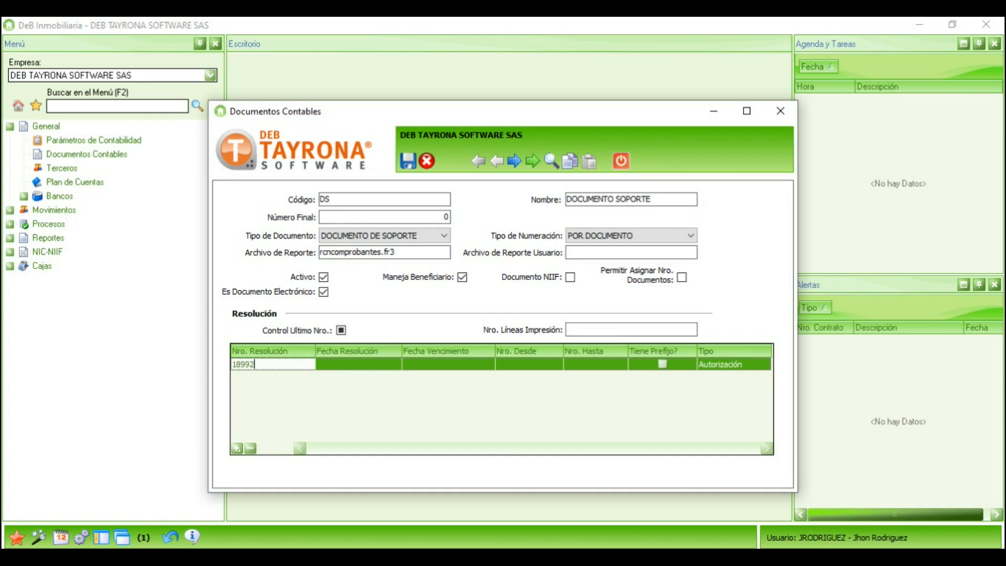
{"action": "type", "text": "00001"}
{"action": "left_click", "coordinate": [308, 364]}
{"action": "left_click", "coordinate": [385, 364]}
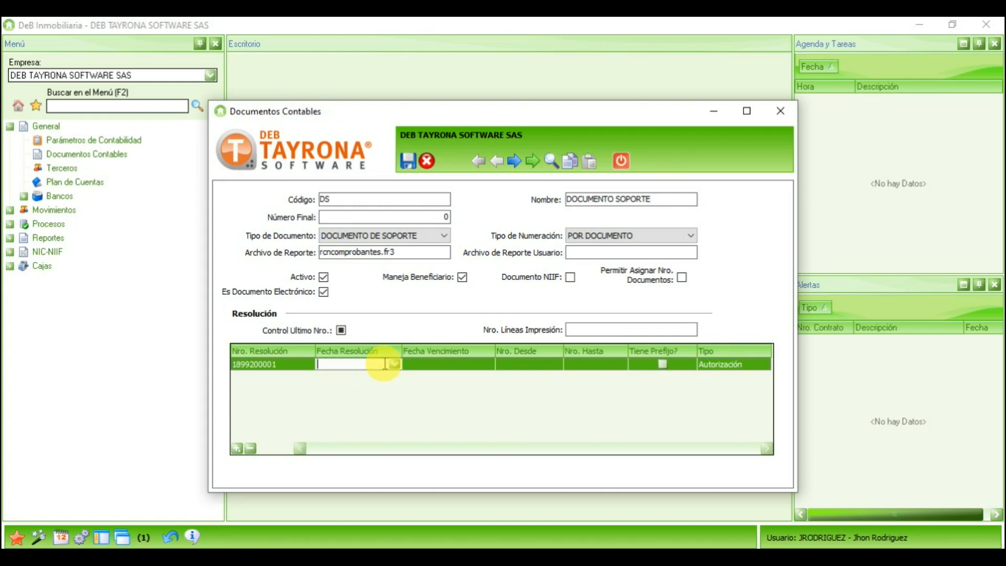
{"action": "left_click", "coordinate": [395, 364]}
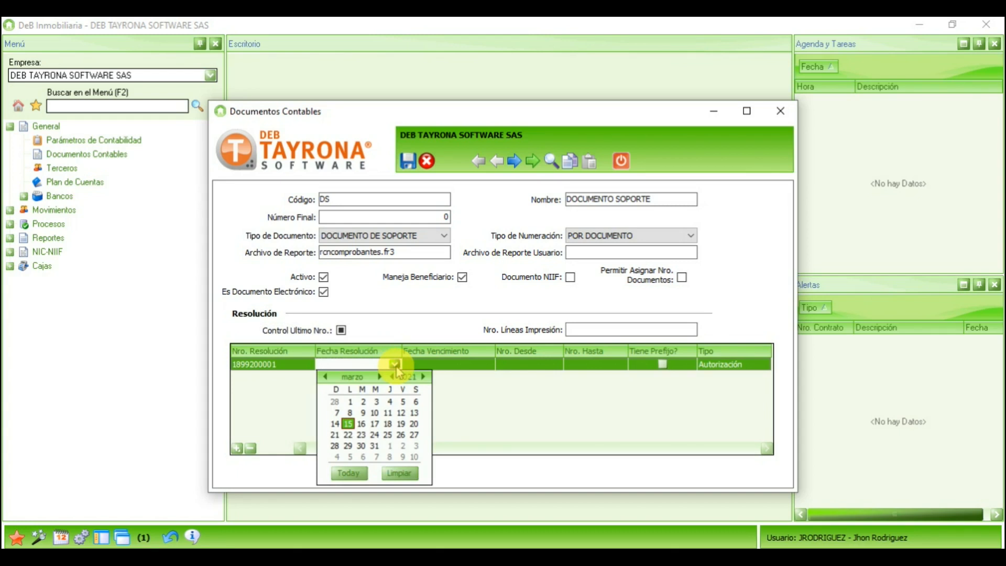
{"action": "left_click", "coordinate": [352, 406]}
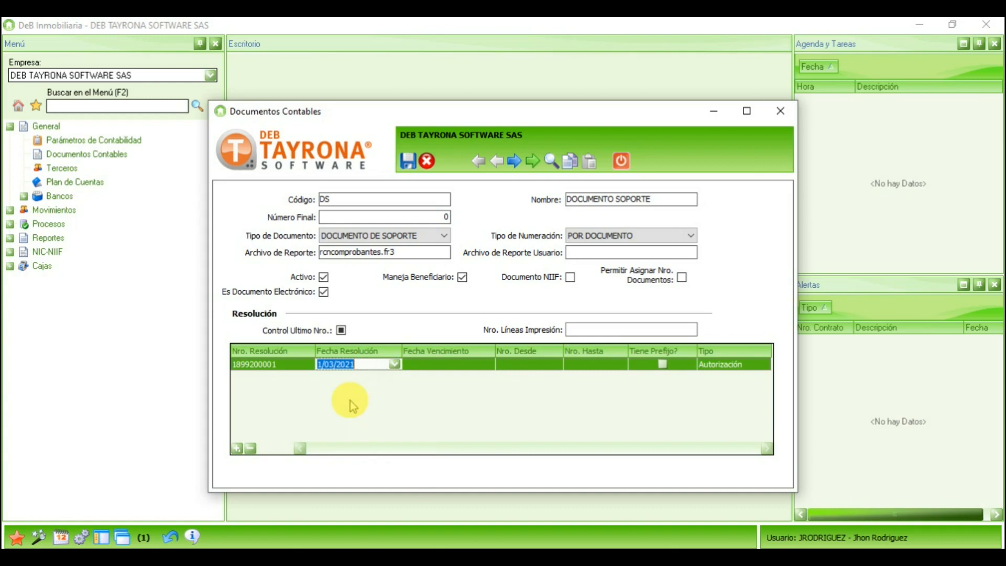
{"action": "left_click", "coordinate": [461, 367]}
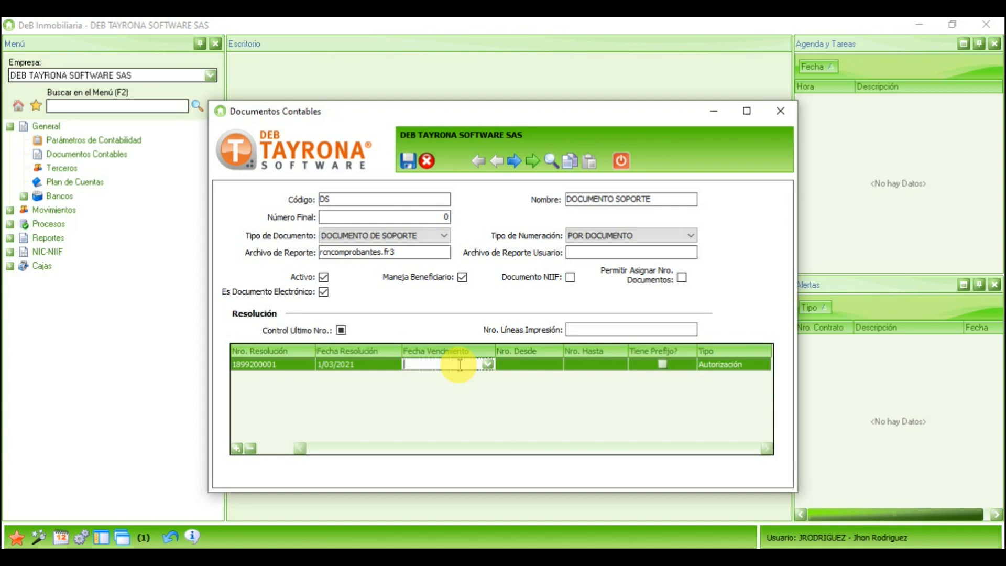
Step: Set the resolution expiry to 28/02/2022 and its number range from 1 to 10000
{"action": "left_click", "coordinate": [488, 364]}
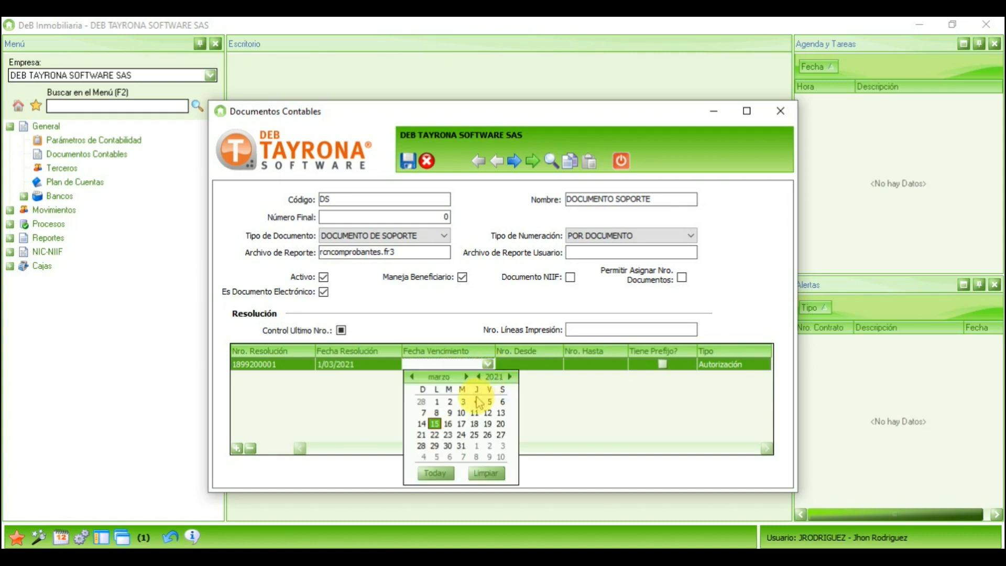
{"action": "left_click", "coordinate": [509, 376]}
{"action": "left_click", "coordinate": [413, 377]}
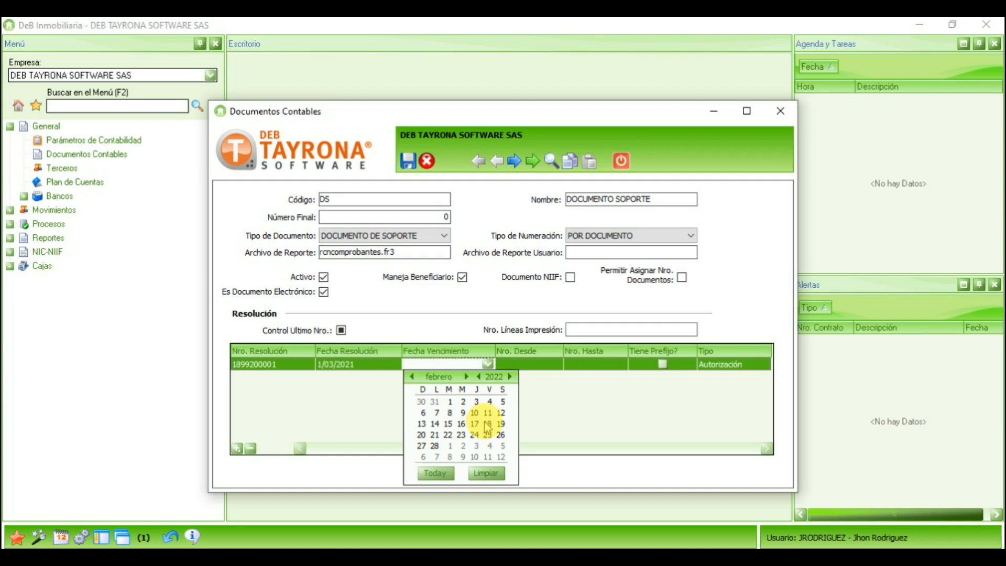
{"action": "left_click", "coordinate": [434, 446]}
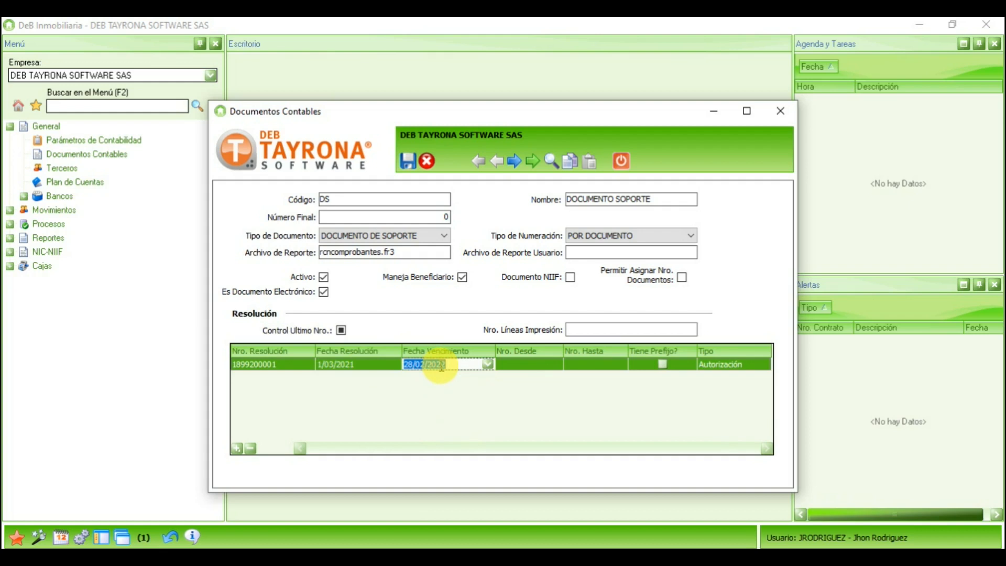
{"action": "left_click", "coordinate": [534, 364]}
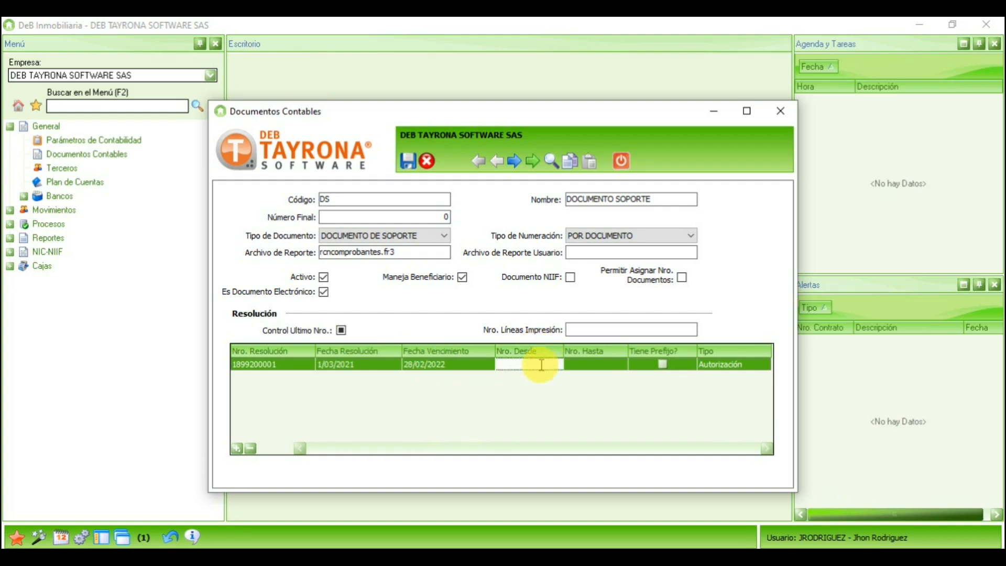
{"action": "type", "text": "1"}
{"action": "left_click", "coordinate": [581, 364]}
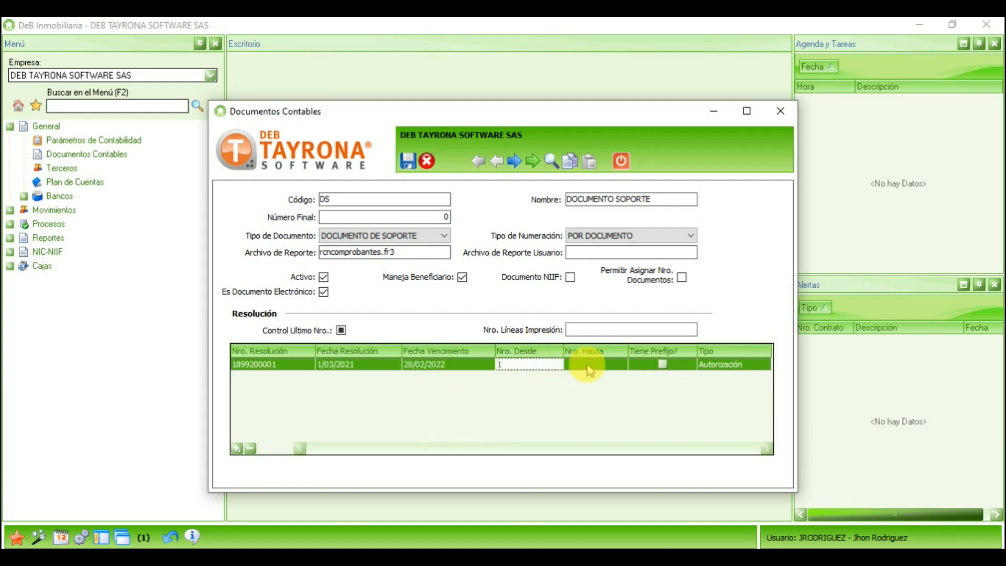
{"action": "type", "text": "10000"}
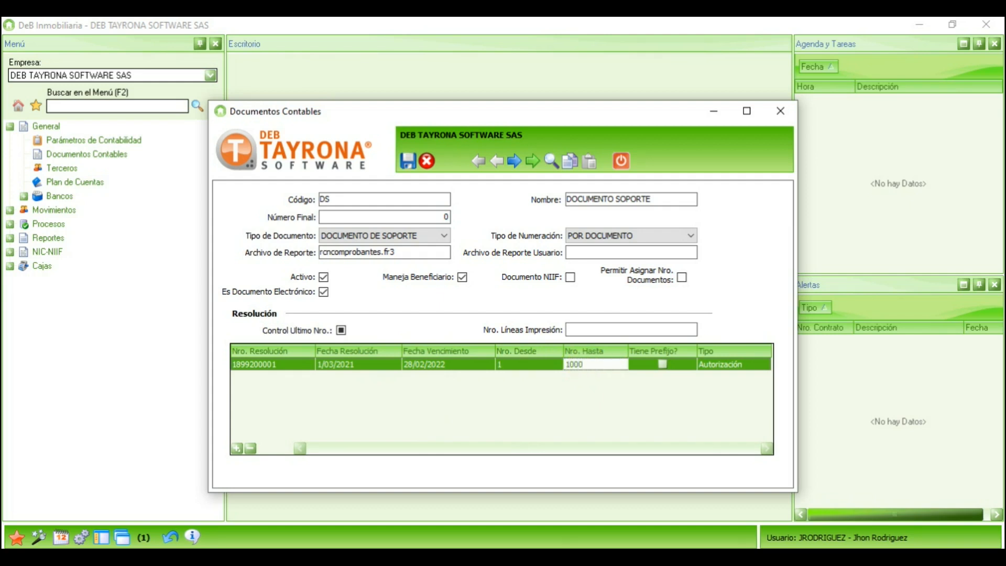
Step: Tick Tiene Prefijo, keep Tipo as Autorización, and save the DS document type
{"action": "left_click", "coordinate": [662, 364]}
{"action": "left_click", "coordinate": [663, 365]}
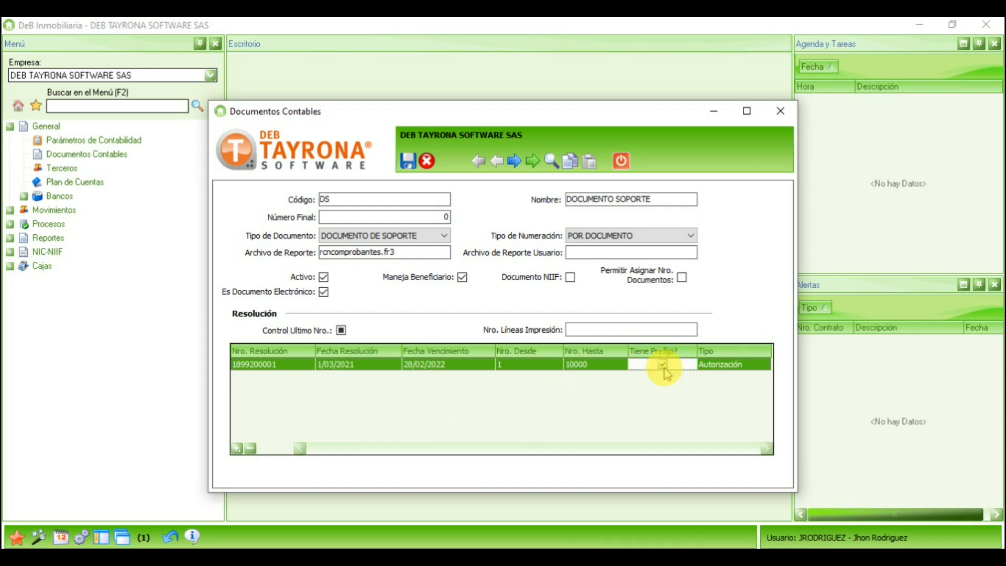
{"action": "left_click", "coordinate": [718, 366]}
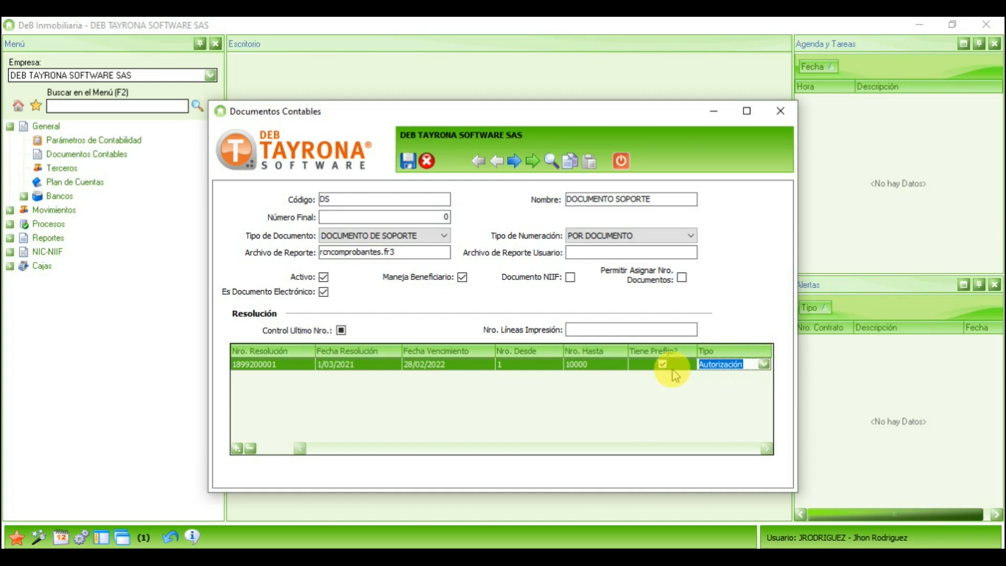
{"action": "left_click", "coordinate": [764, 366]}
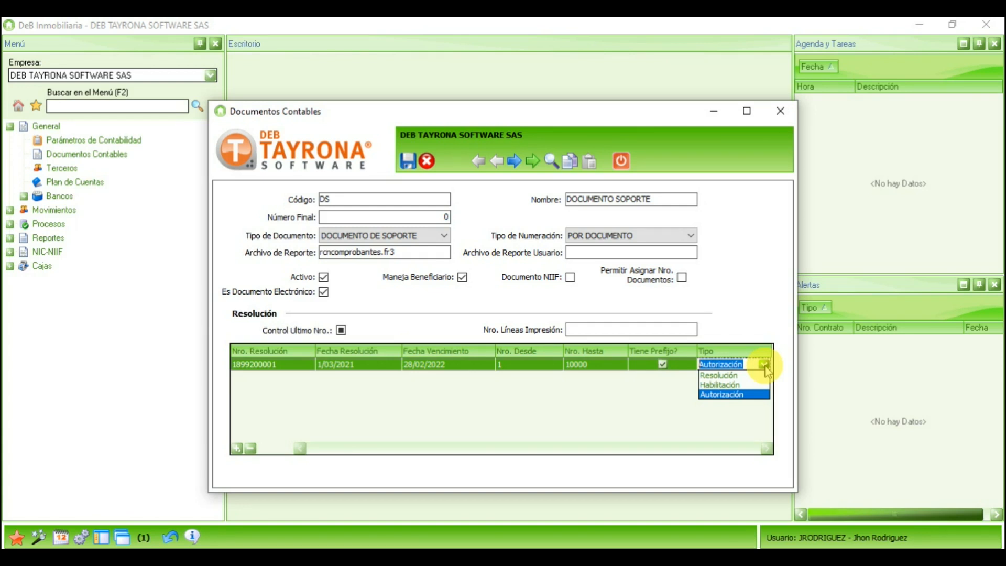
{"action": "left_click", "coordinate": [766, 365]}
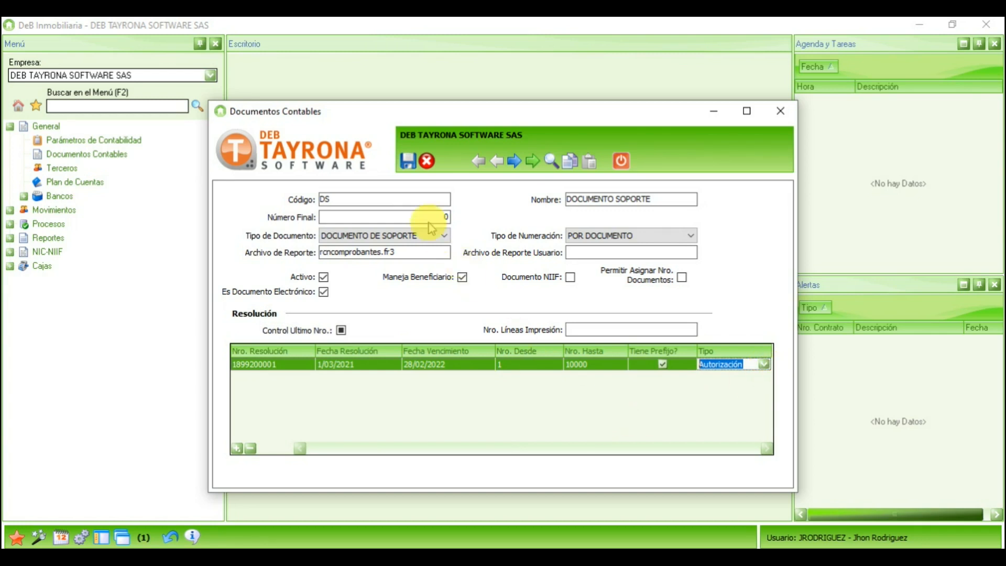
{"action": "left_click", "coordinate": [407, 163]}
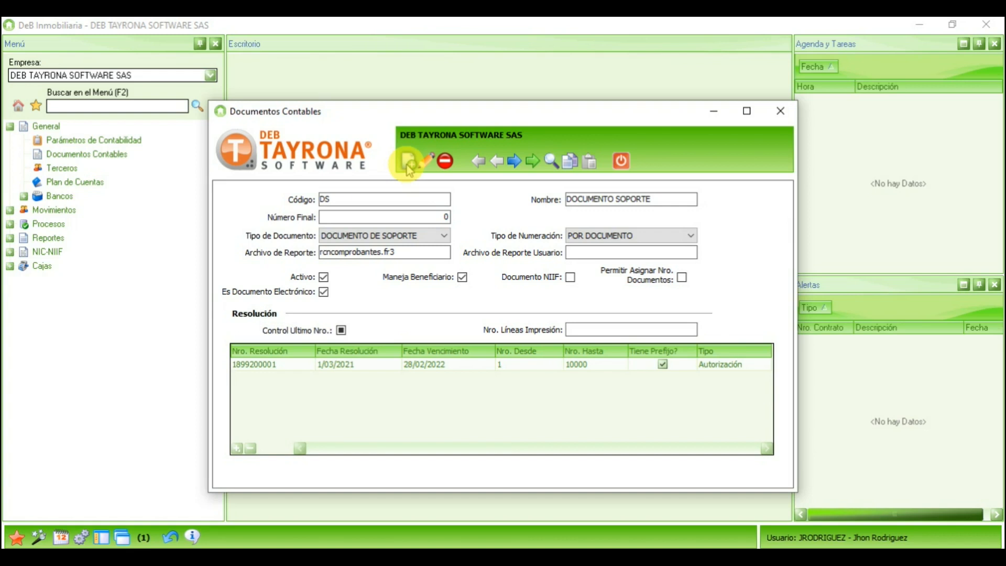
Step: Close the setup window and open Documento Soporte under Contabilidad's Movimientos section
{"action": "left_click", "coordinate": [620, 163]}
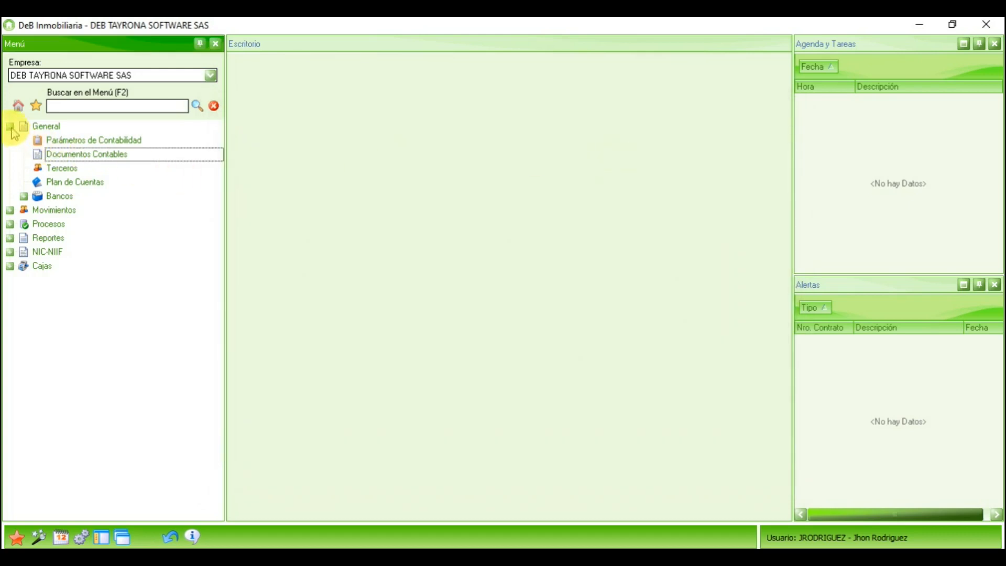
{"action": "left_click", "coordinate": [17, 107]}
{"action": "double_click", "coordinate": [174, 204]}
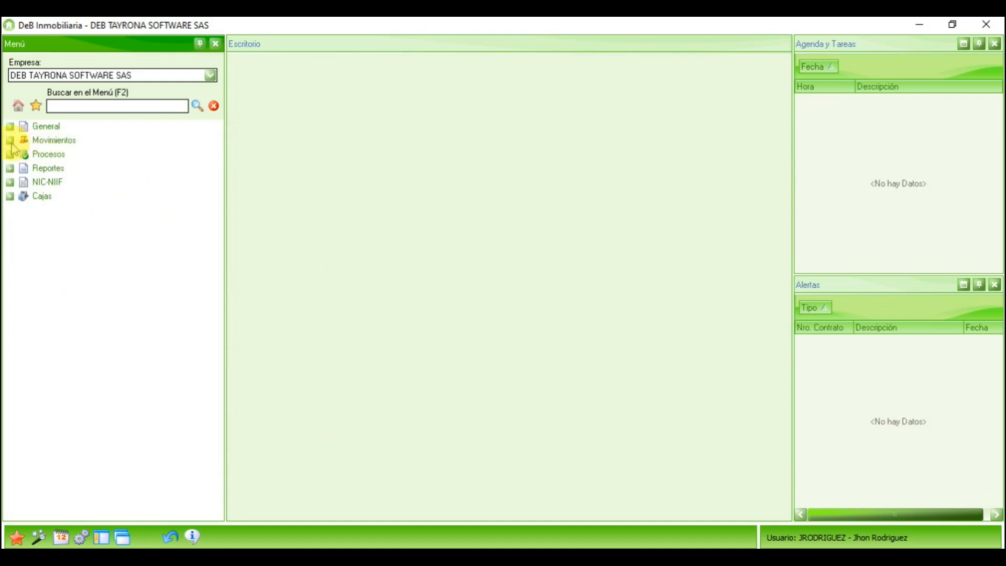
{"action": "left_click", "coordinate": [10, 140]}
{"action": "left_click", "coordinate": [92, 226]}
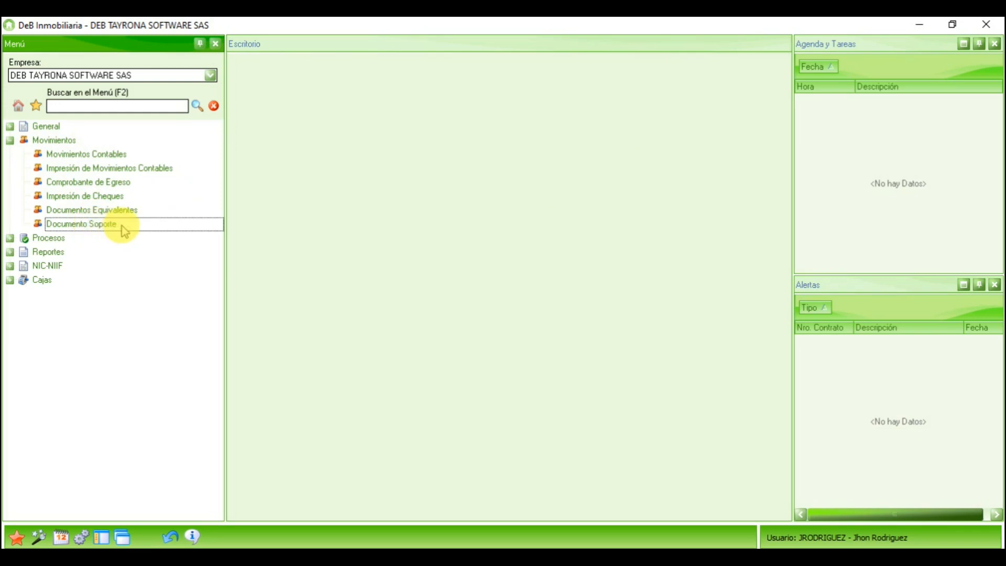
{"action": "double_click", "coordinate": [122, 227]}
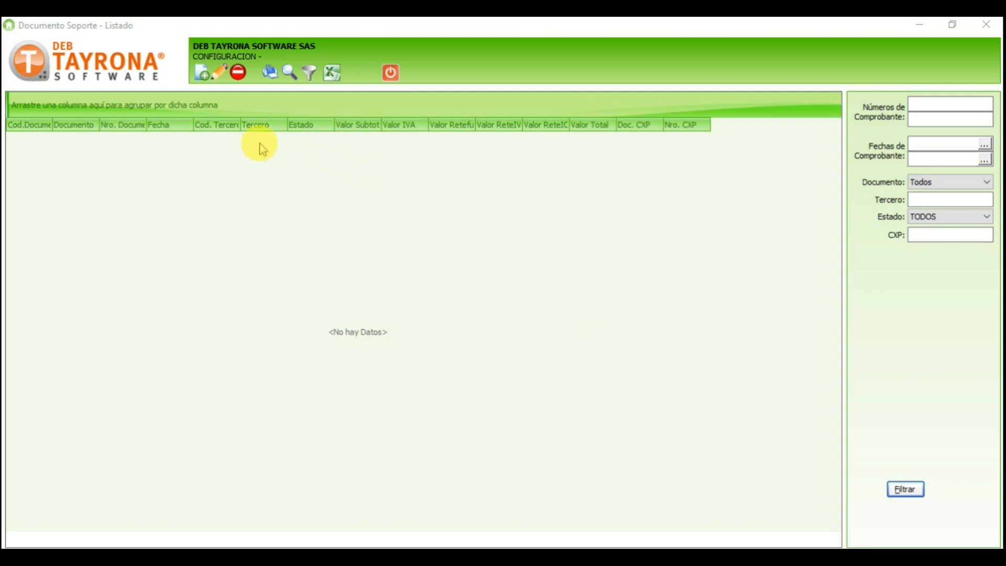
Step: Start a new support document of type DOCUMENTO SOPORTE dated 15 March 2021
{"action": "left_click", "coordinate": [206, 78]}
{"action": "left_click", "coordinate": [206, 77]}
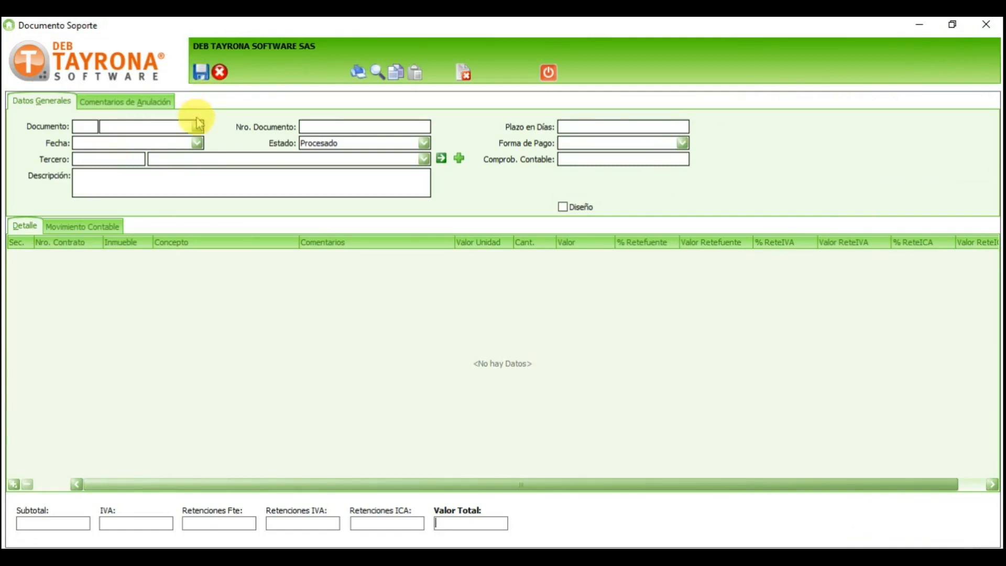
{"action": "left_click", "coordinate": [163, 127]}
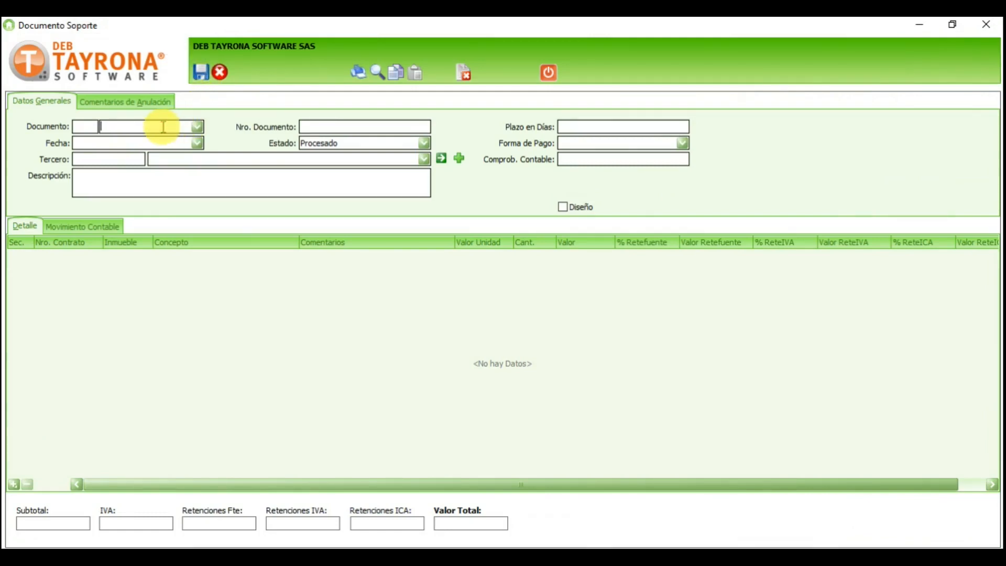
{"action": "left_click", "coordinate": [197, 127]}
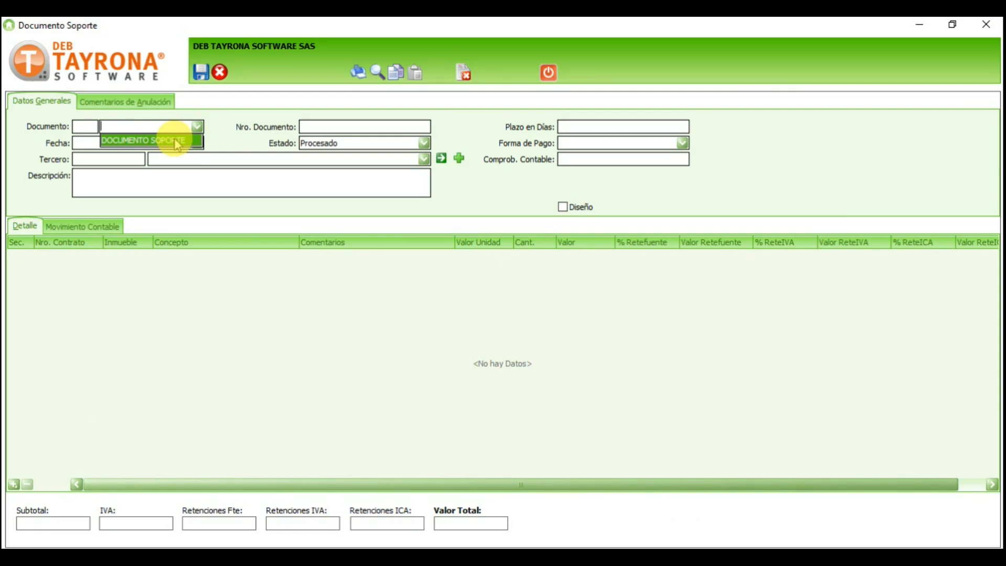
{"action": "left_click", "coordinate": [177, 141]}
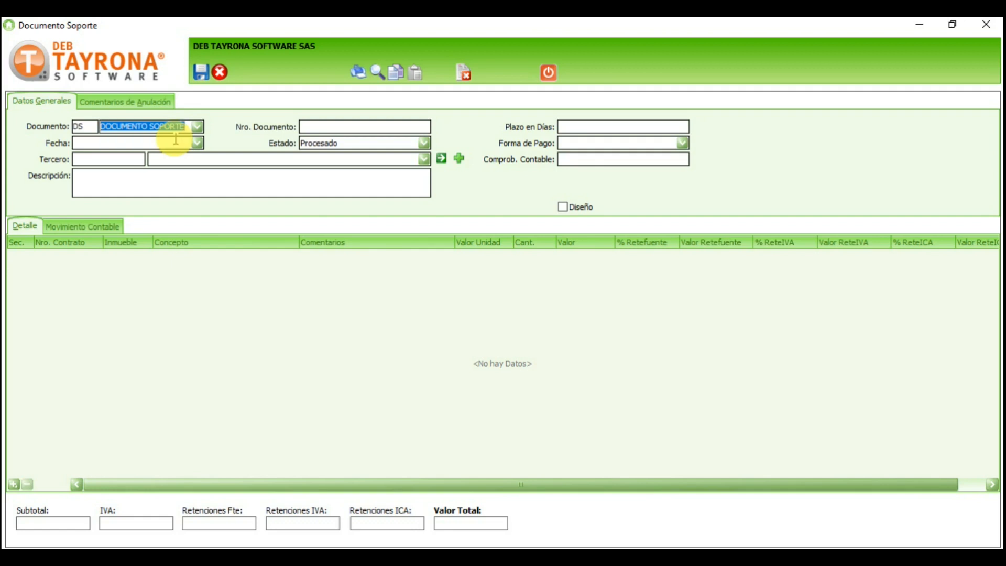
{"action": "left_click", "coordinate": [197, 142]}
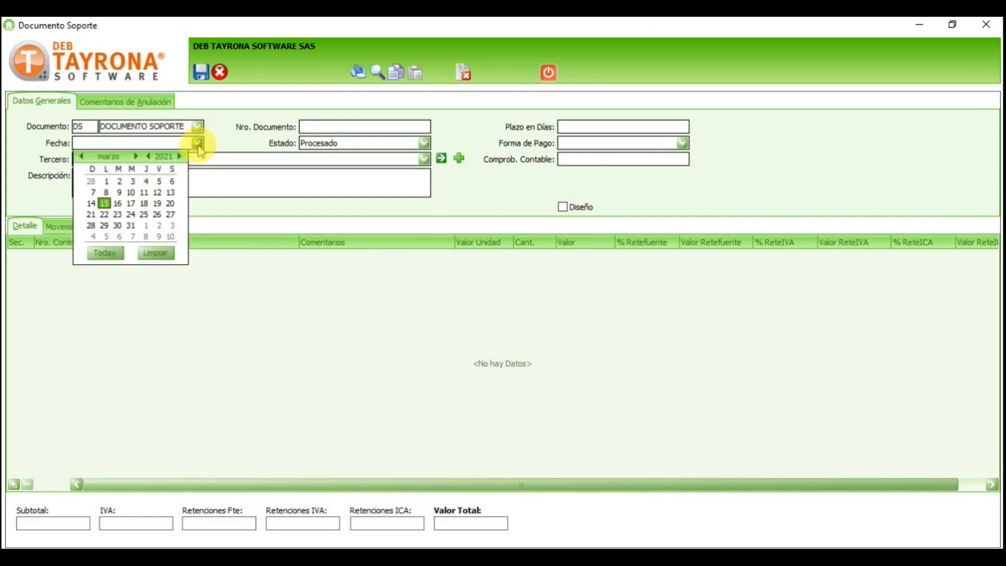
{"action": "left_click", "coordinate": [104, 203]}
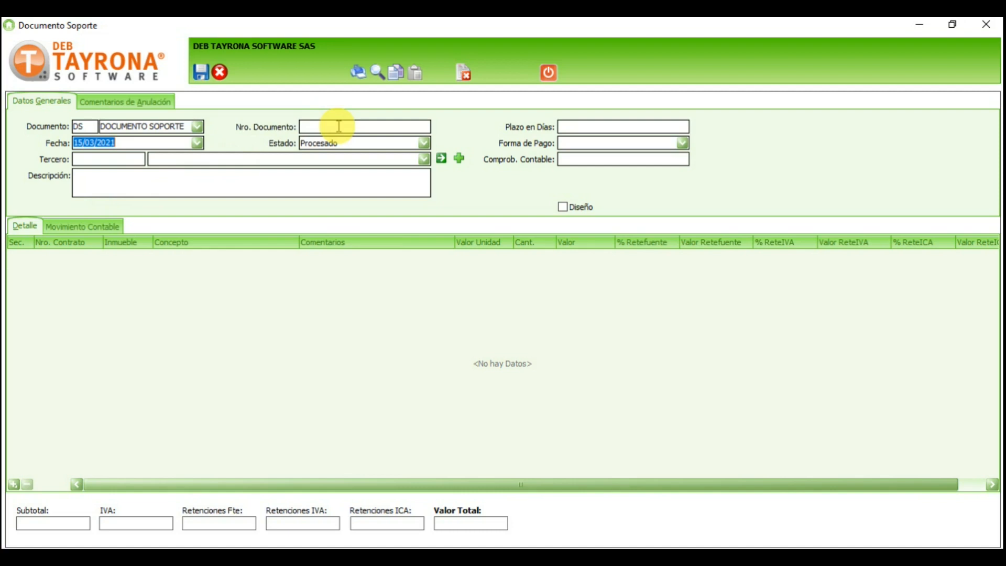
Step: Set Plazo en Días to 5 and keep the status as Procesado
{"action": "left_click", "coordinate": [605, 125]}
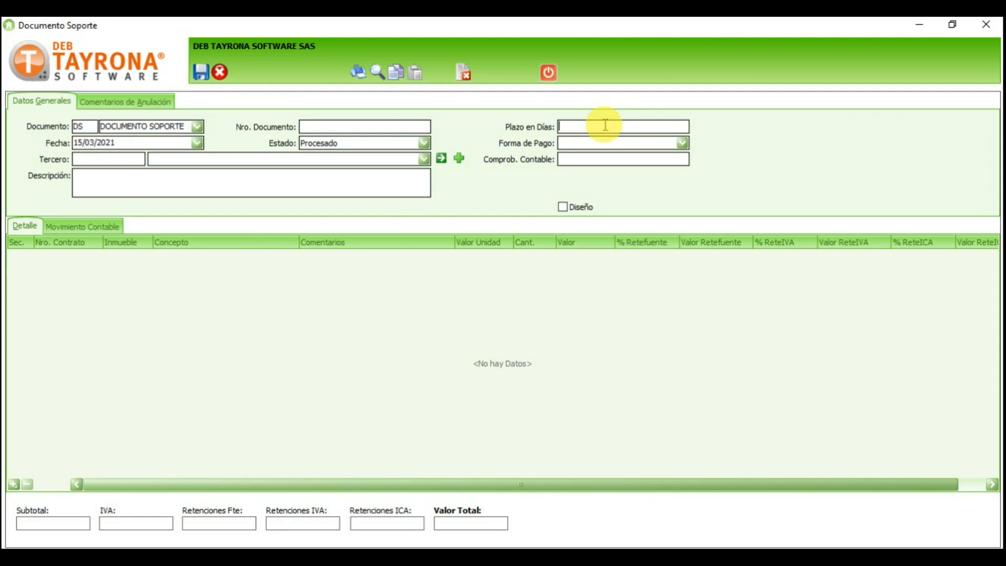
{"action": "type", "text": "5"}
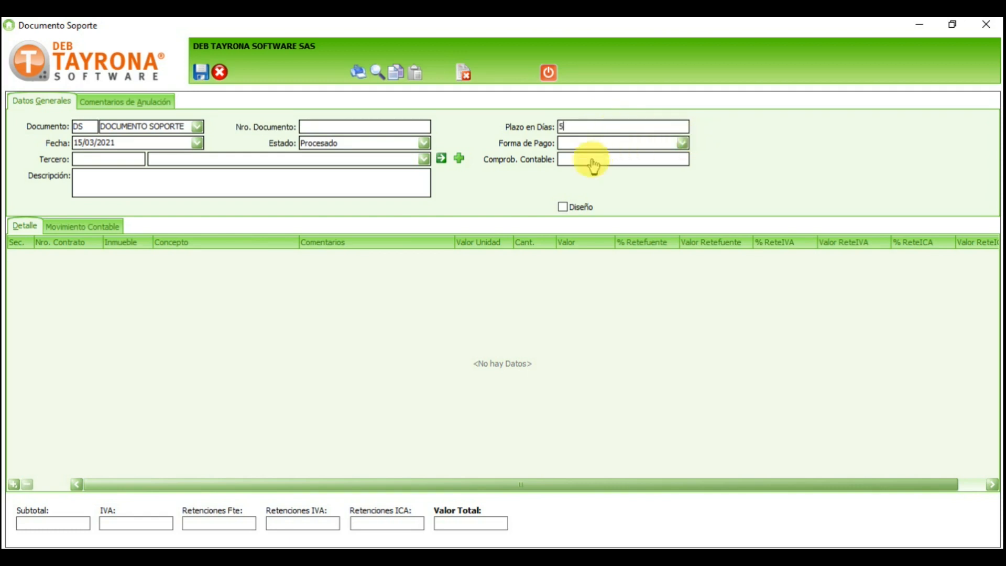
{"action": "left_click", "coordinate": [424, 144]}
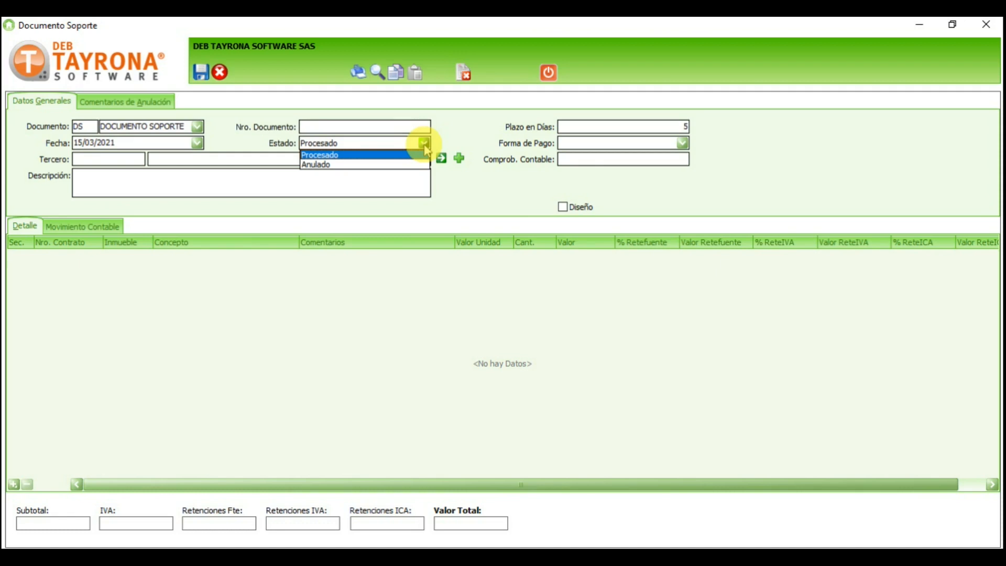
{"action": "left_click", "coordinate": [649, 142]}
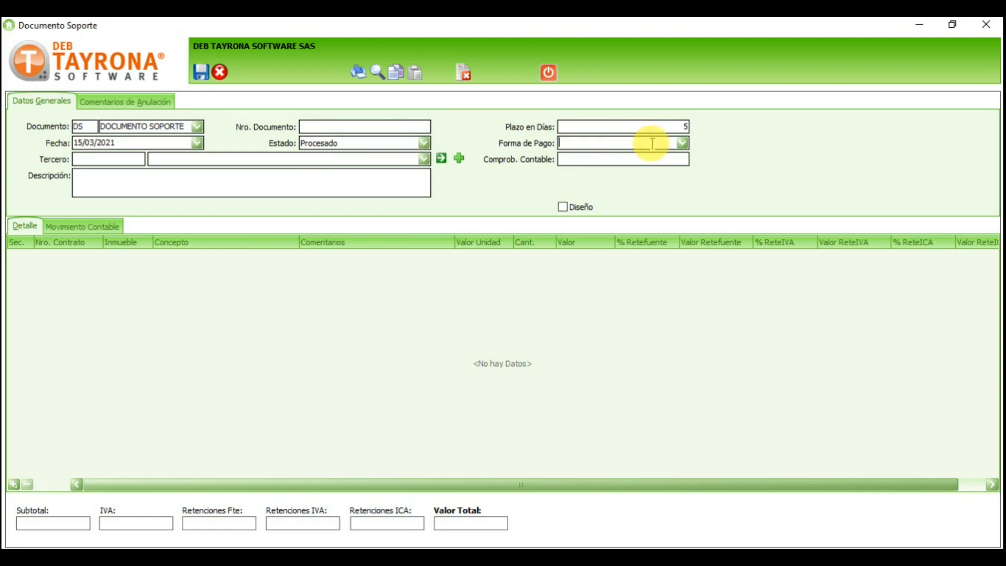
{"action": "left_click", "coordinate": [683, 143]}
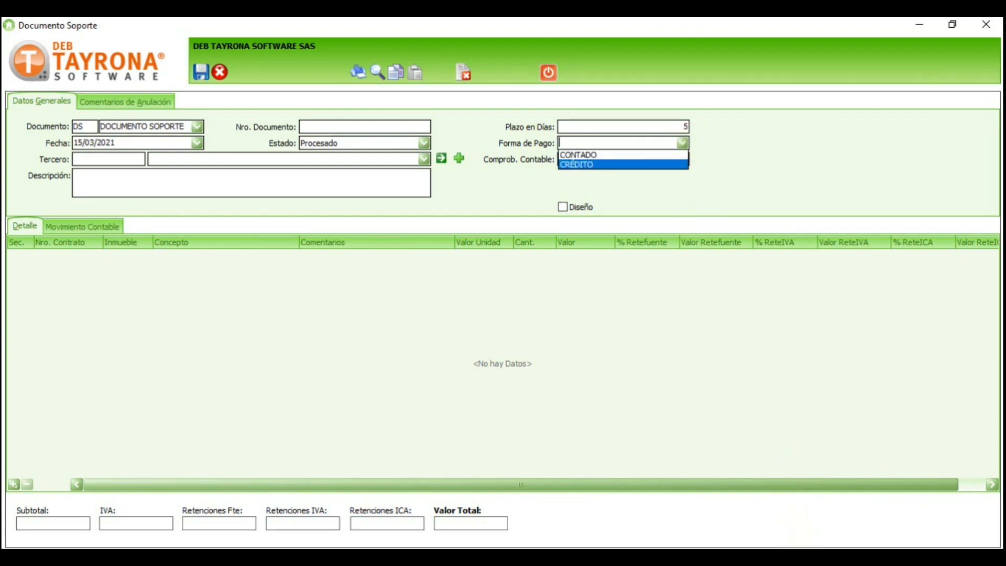
Step: Return to the main menu and open Datos Generales from Configuración's General section
{"action": "left_click", "coordinate": [798, 556]}
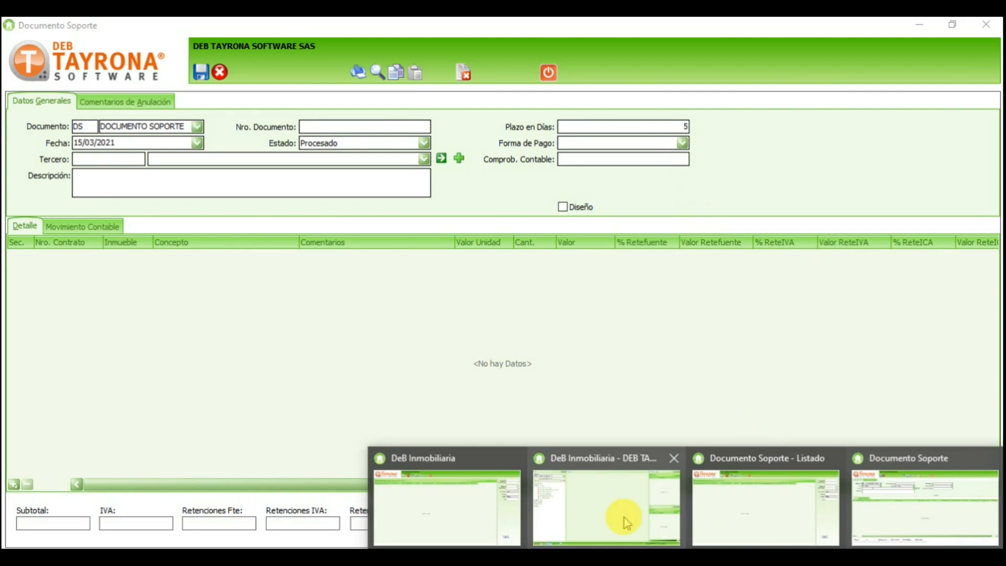
{"action": "left_click", "coordinate": [624, 520]}
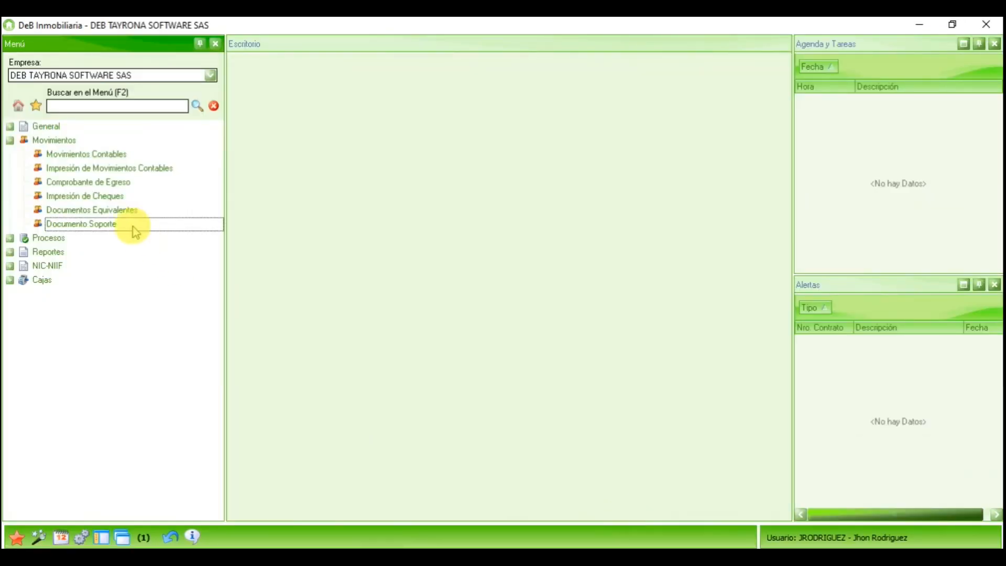
{"action": "left_click", "coordinate": [17, 107]}
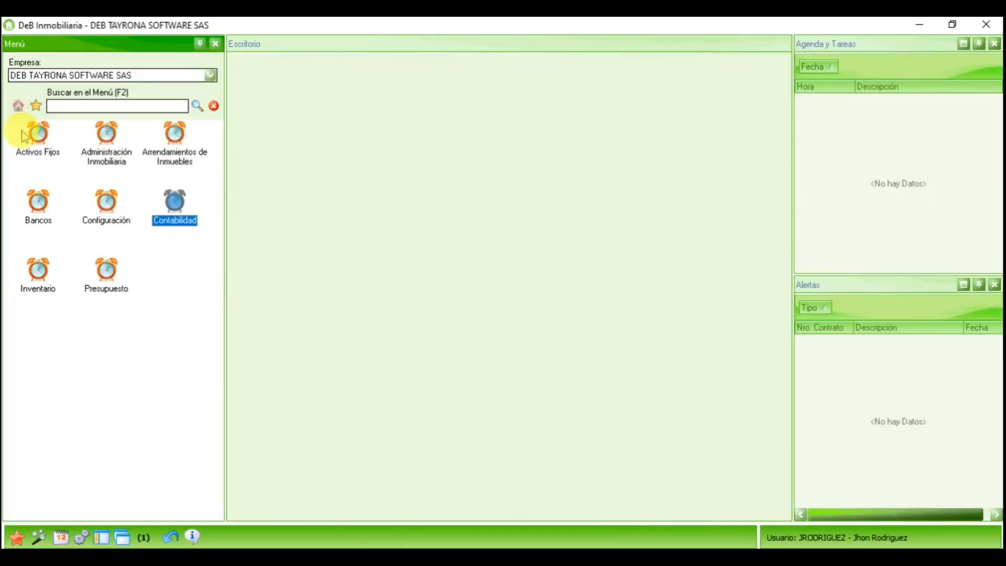
{"action": "double_click", "coordinate": [108, 206]}
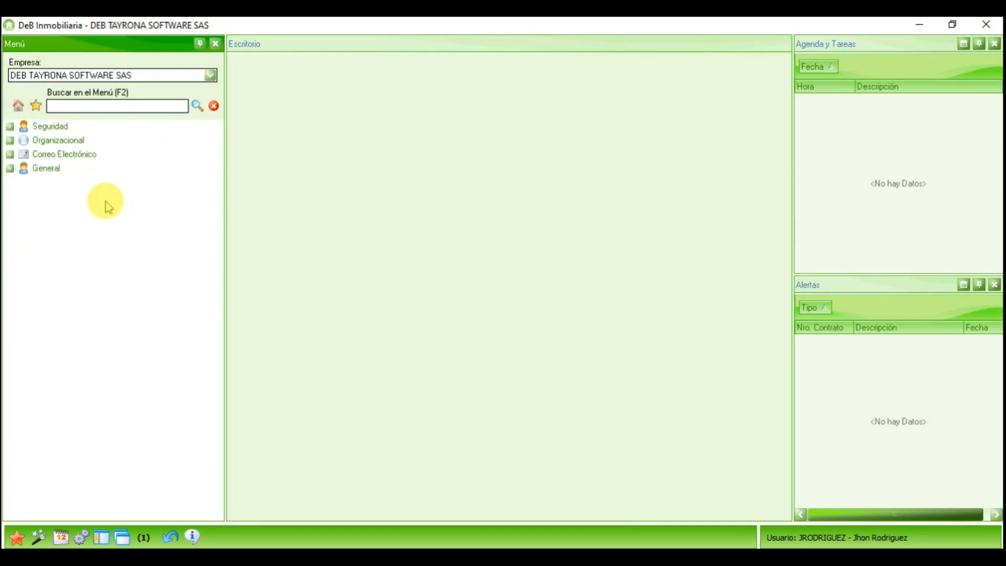
{"action": "double_click", "coordinate": [44, 169]}
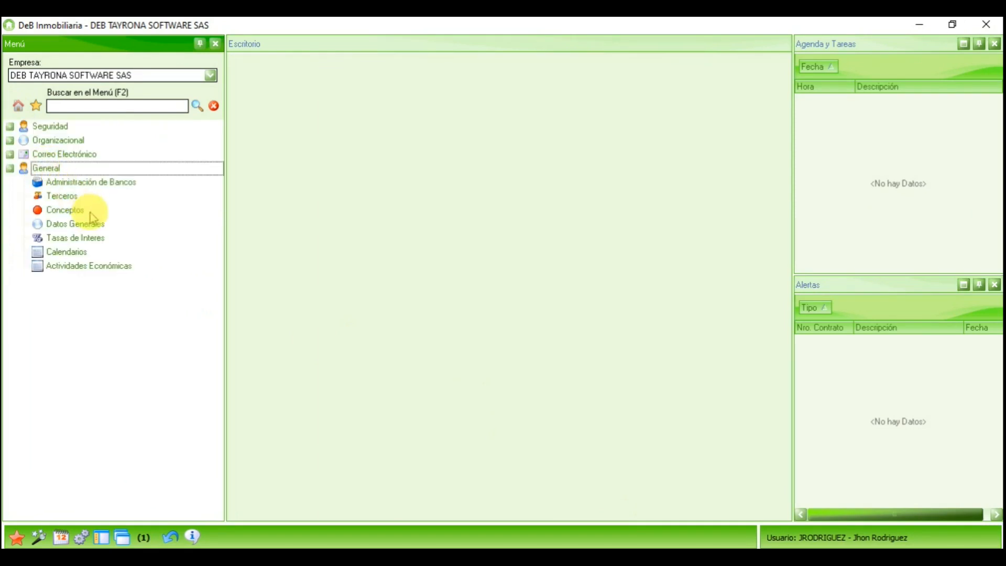
{"action": "left_click", "coordinate": [82, 227]}
{"action": "double_click", "coordinate": [80, 227]}
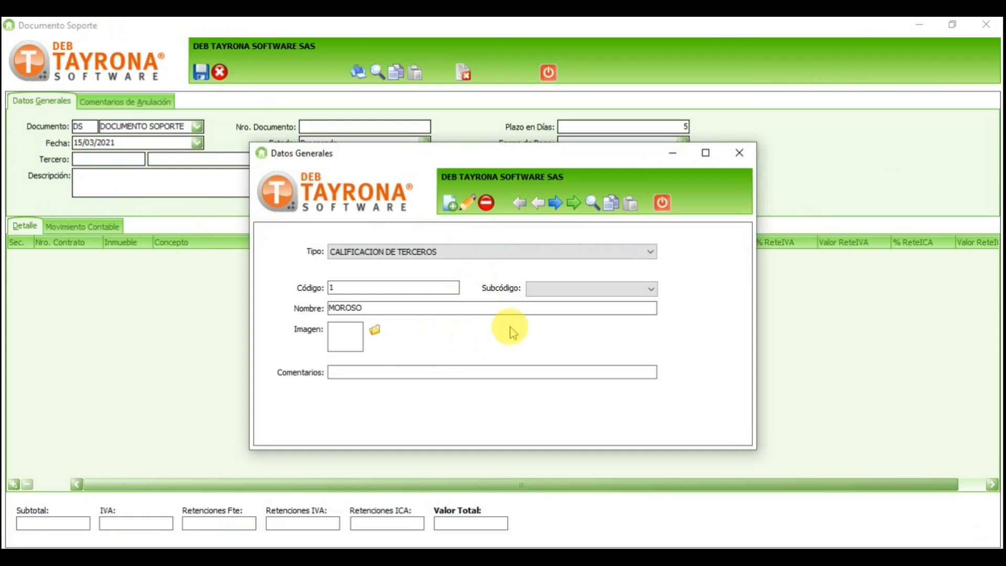
Step: Switch the catalogue to billing payment forms and load the CRÉDITO record from the search results
{"action": "left_click", "coordinate": [519, 253]}
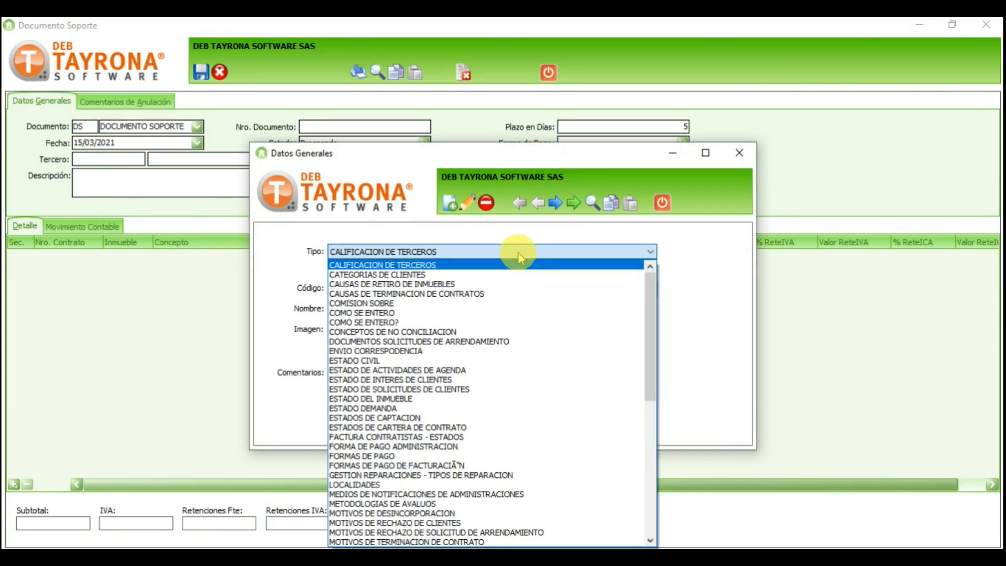
{"action": "key", "text": "Down"}
{"action": "key", "text": "Down"}
{"action": "key", "text": "Down"}
{"action": "key", "text": "Down"}
{"action": "key", "text": "Down"}
{"action": "key", "text": "Down"}
{"action": "key", "text": "Down"}
{"action": "key", "text": "Down"}
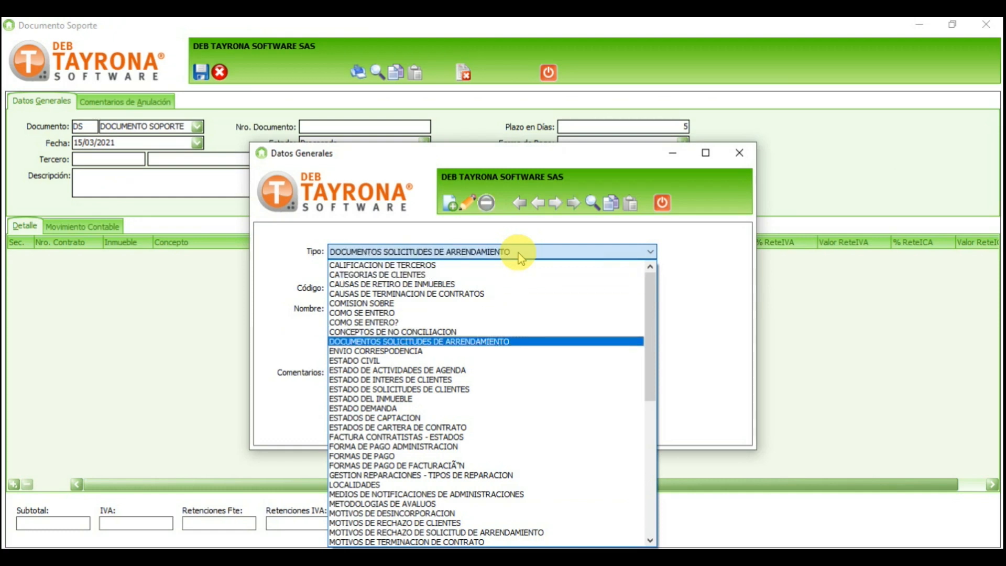
{"action": "key", "text": "Down"}
{"action": "key", "text": "Down"}
{"action": "key", "text": "Down"}
{"action": "key", "text": "Down"}
{"action": "key", "text": "Down"}
{"action": "key", "text": "Down"}
{"action": "key", "text": "Down"}
{"action": "key", "text": "Down"}
{"action": "key", "text": "Down"}
{"action": "key", "text": "Down"}
{"action": "key", "text": "Down"}
{"action": "key", "text": "Down"}
{"action": "key", "text": "Down"}
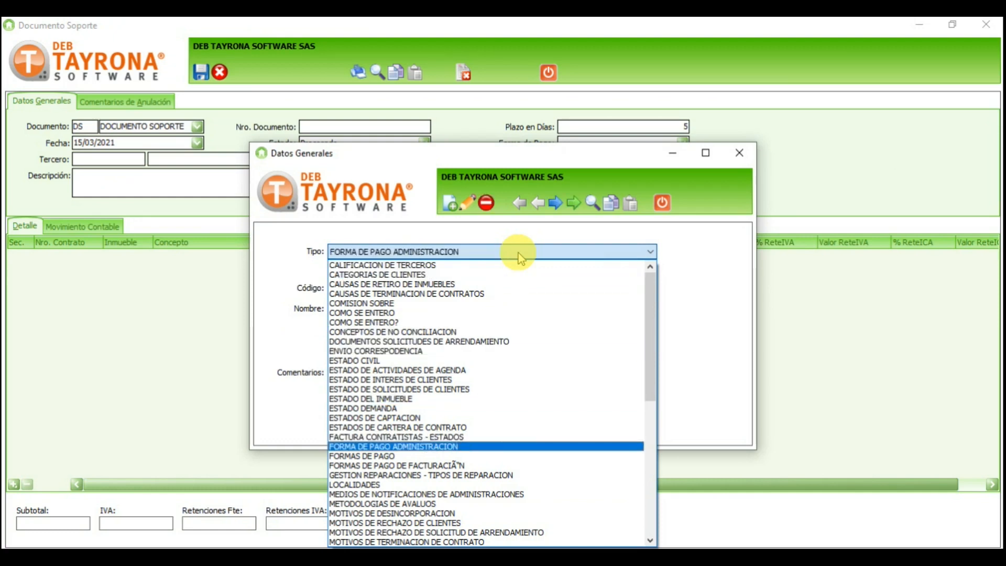
{"action": "left_click", "coordinate": [418, 465]}
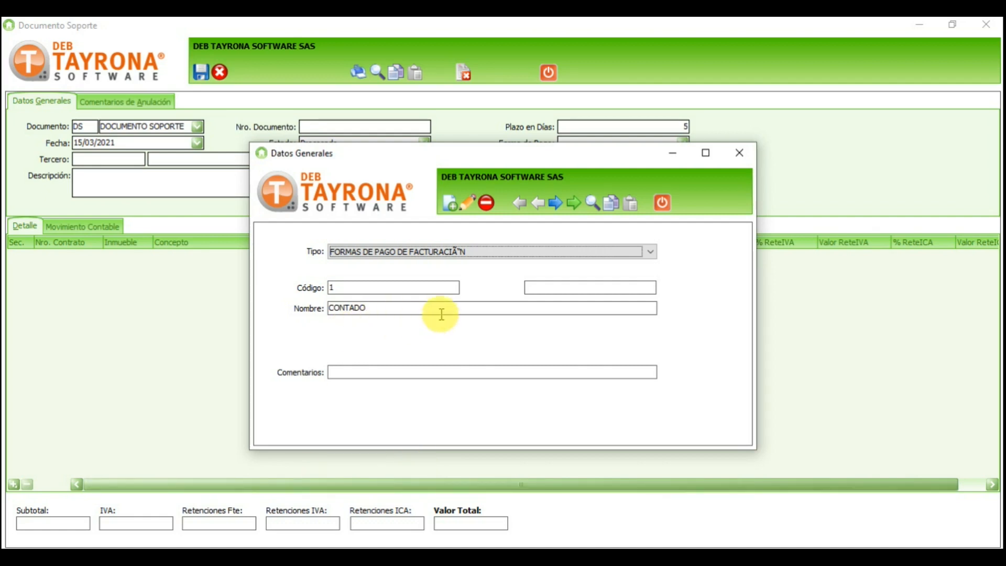
{"action": "left_click", "coordinate": [591, 202]}
{"action": "left_click", "coordinate": [405, 174]}
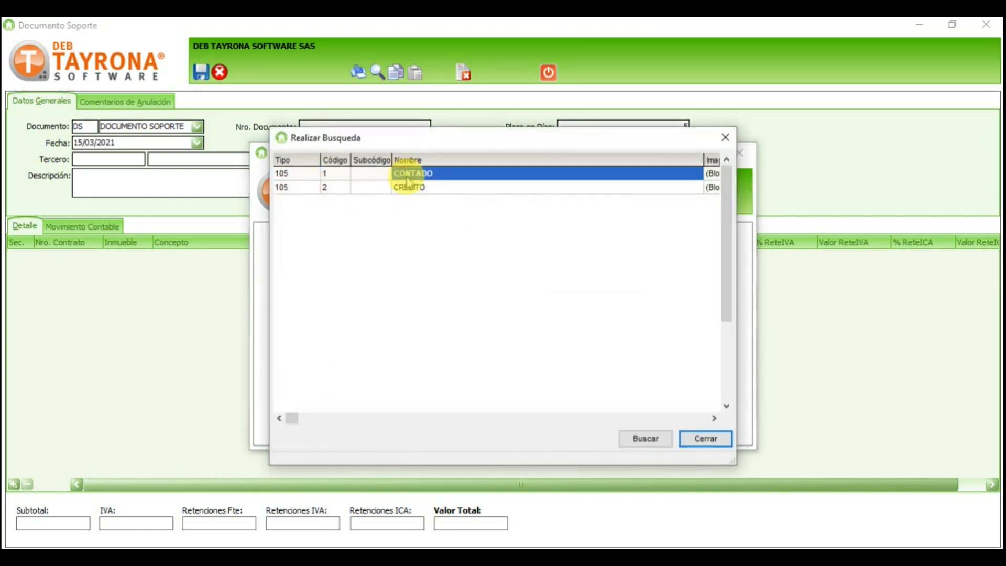
{"action": "left_click", "coordinate": [415, 190]}
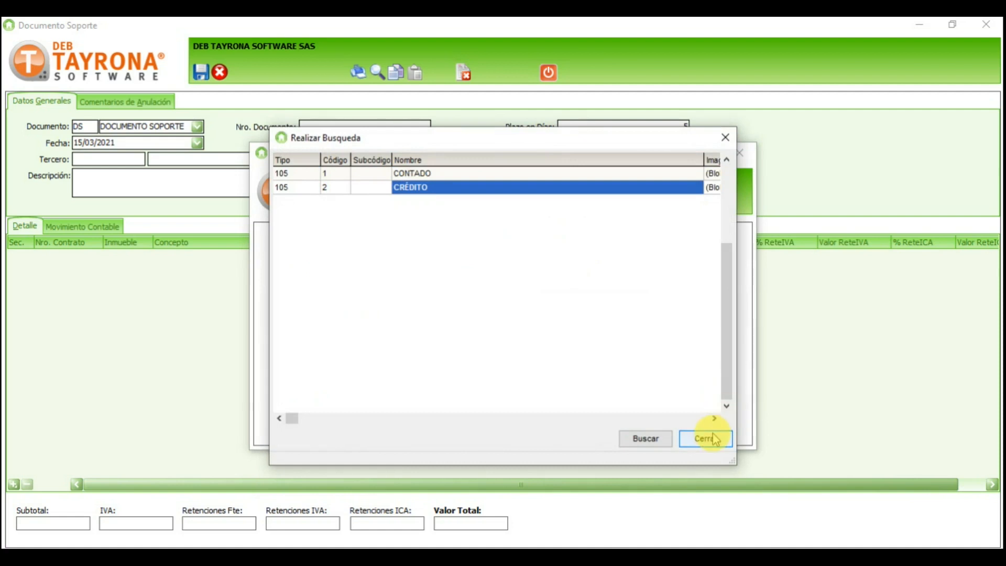
{"action": "left_click", "coordinate": [706, 437]}
Step: Save a new payment form coded 3 named FINANCIACIÓN, then close back to the support document
{"action": "left_click", "coordinate": [447, 202]}
{"action": "left_click", "coordinate": [358, 287]}
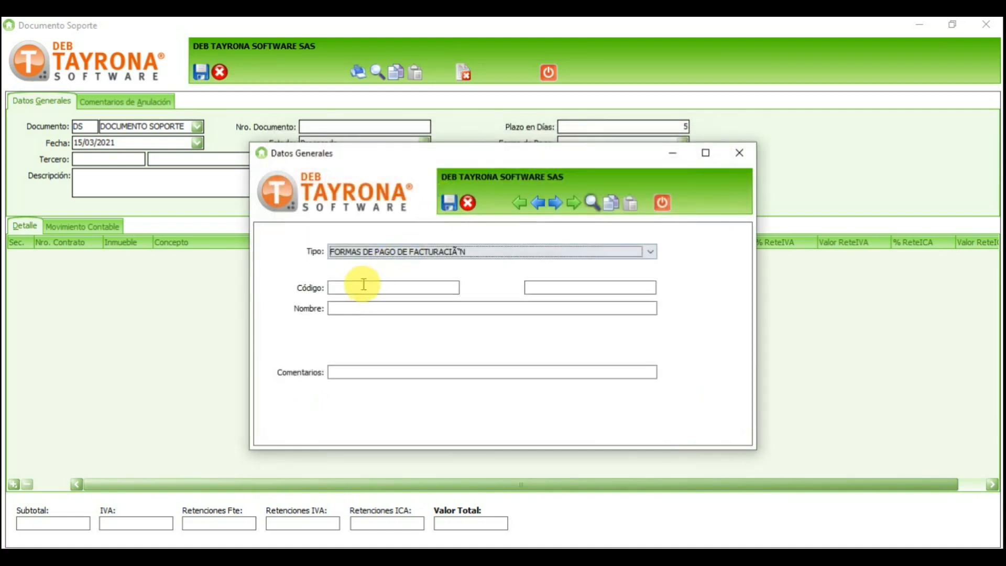
{"action": "type", "text": "3"}
{"action": "left_click", "coordinate": [350, 307]}
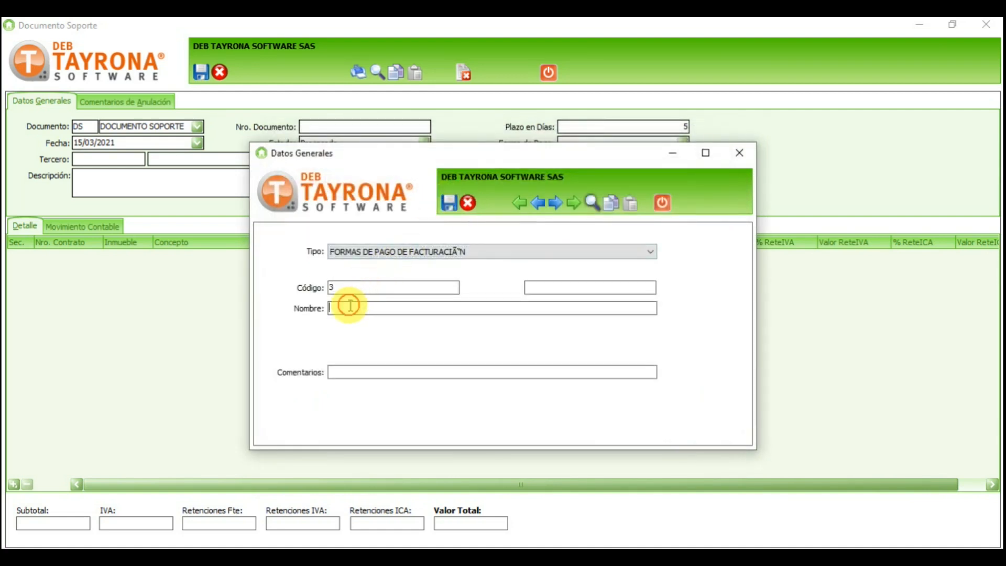
{"action": "type", "text": "FINAN"}
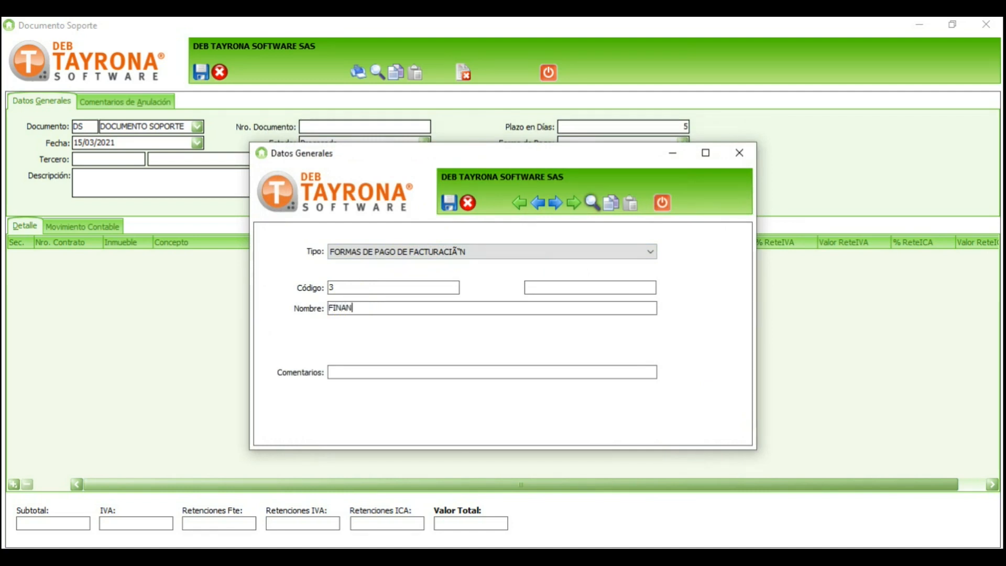
{"action": "type", "text": "CIACIÓN"}
{"action": "left_click_drag", "start_coordinate": [358, 287], "coordinate": [276, 288]}
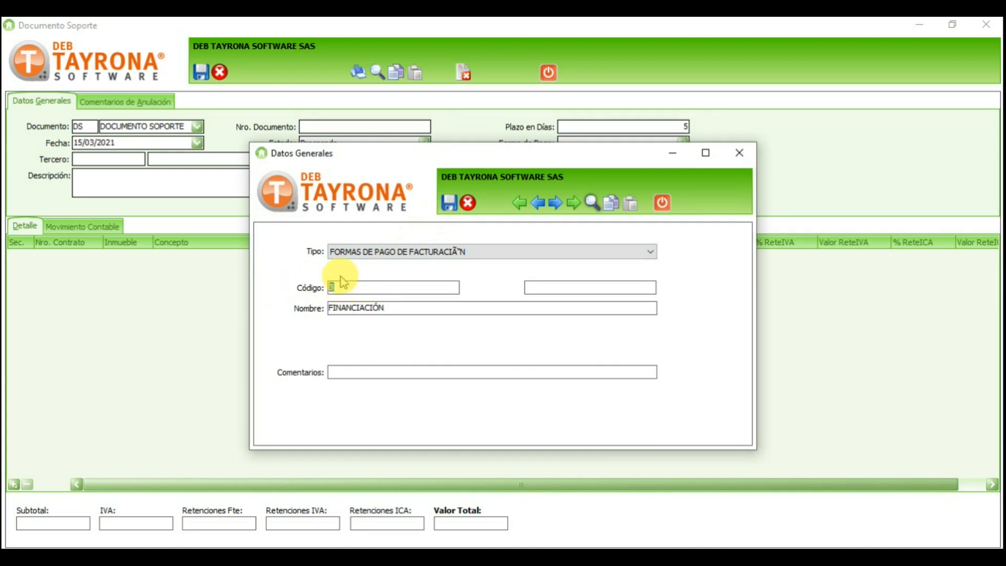
{"action": "left_click", "coordinate": [449, 202]}
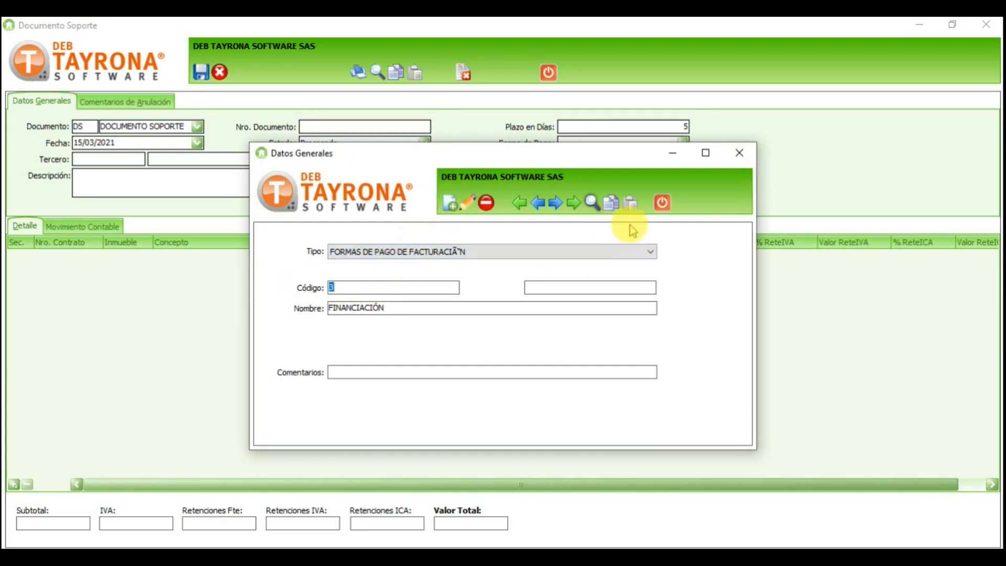
{"action": "left_click", "coordinate": [662, 202]}
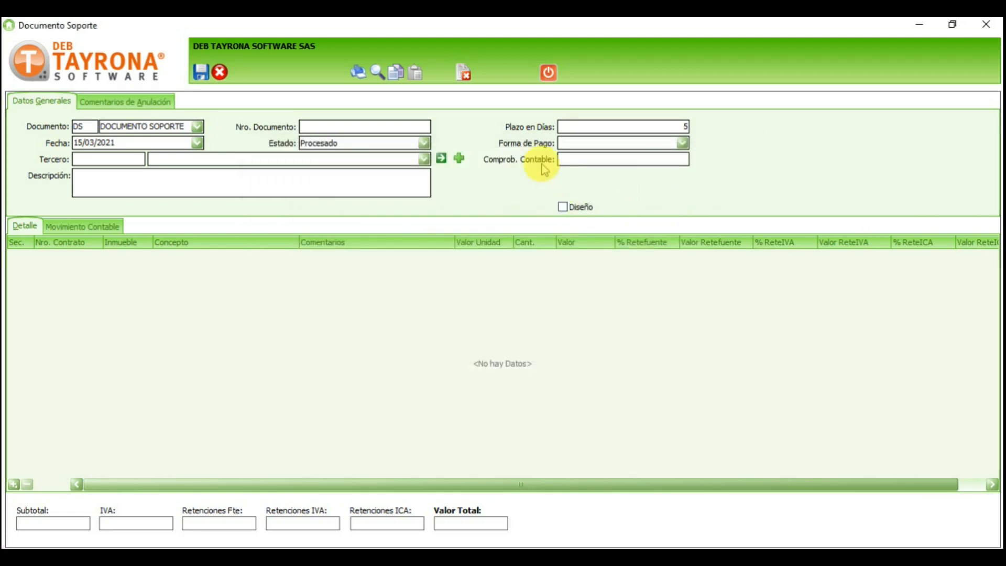
{"action": "left_click", "coordinate": [548, 74]}
Step: Discard the unsaved document and confirm FINANCIACIÓN now appears among the Forma de Pago options
{"action": "left_click", "coordinate": [558, 337]}
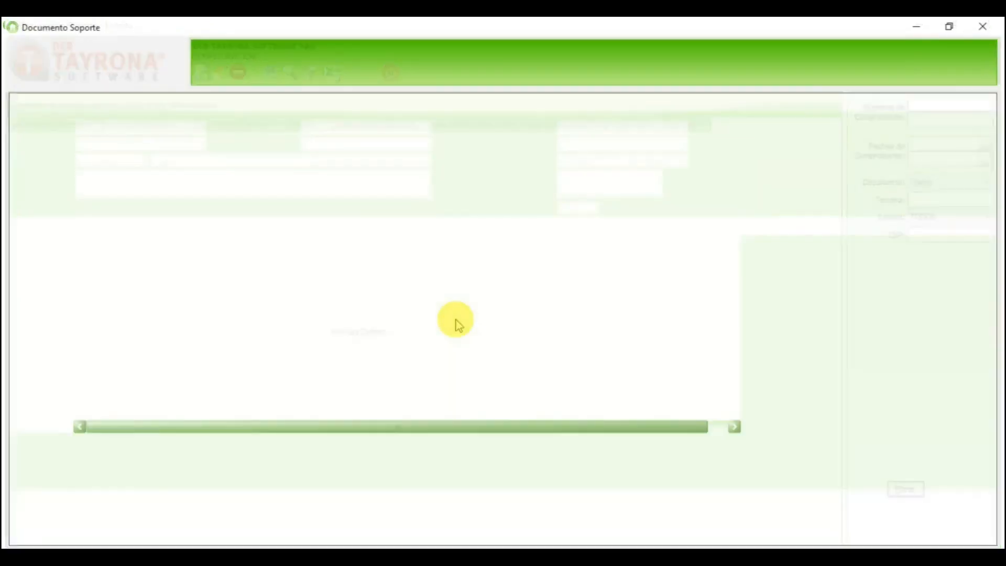
{"action": "left_click", "coordinate": [682, 143]}
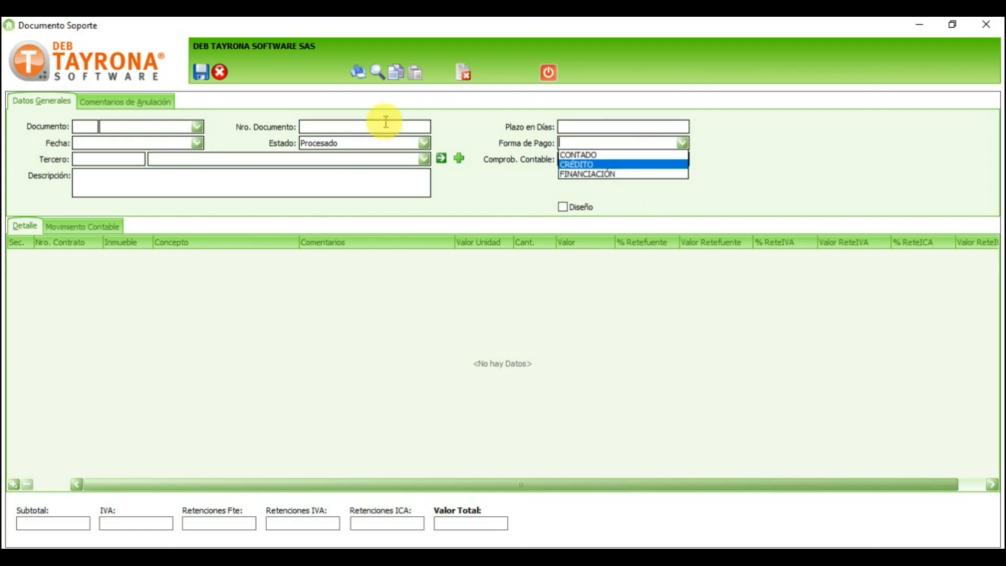
Step: Set the document type to DOCUMENTO SOPORTE and the date to 15/03/2021
{"action": "left_click", "coordinate": [195, 127]}
{"action": "left_click", "coordinate": [196, 127]}
{"action": "left_click", "coordinate": [184, 140]}
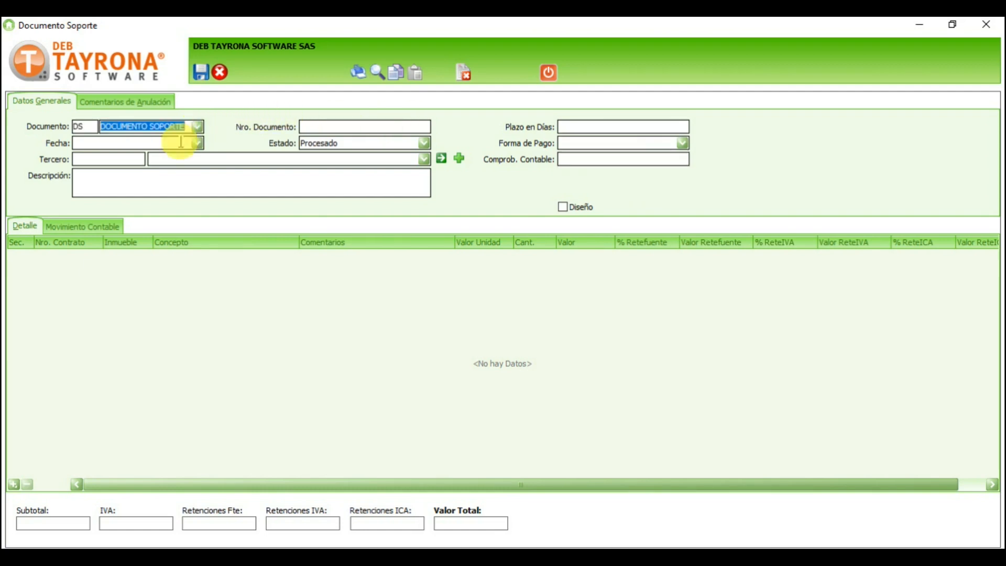
{"action": "left_click", "coordinate": [197, 143]}
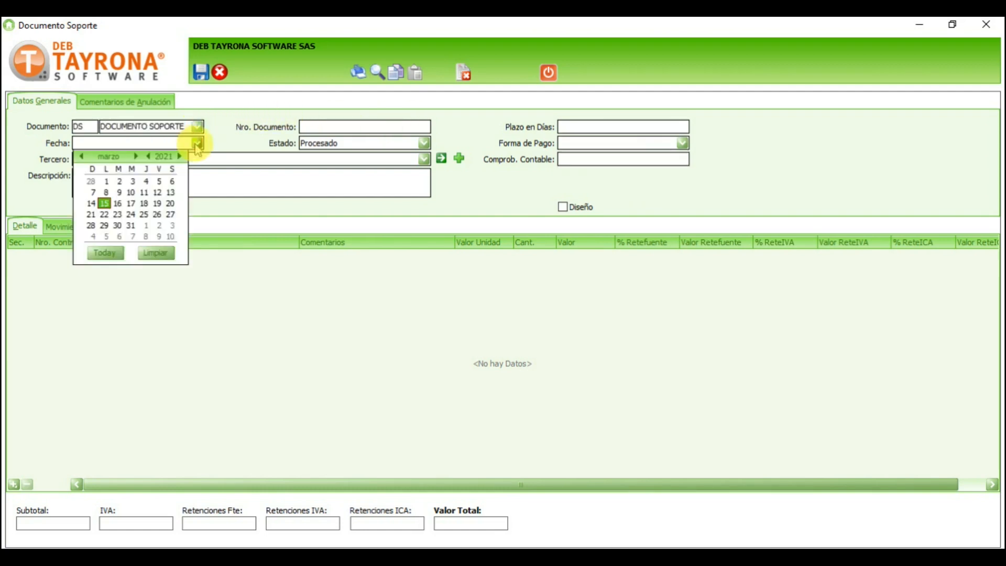
{"action": "left_click", "coordinate": [104, 204]}
Step: Enter a 5-day payment term and choose CONTADO as the payment form
{"action": "left_click", "coordinate": [630, 127]}
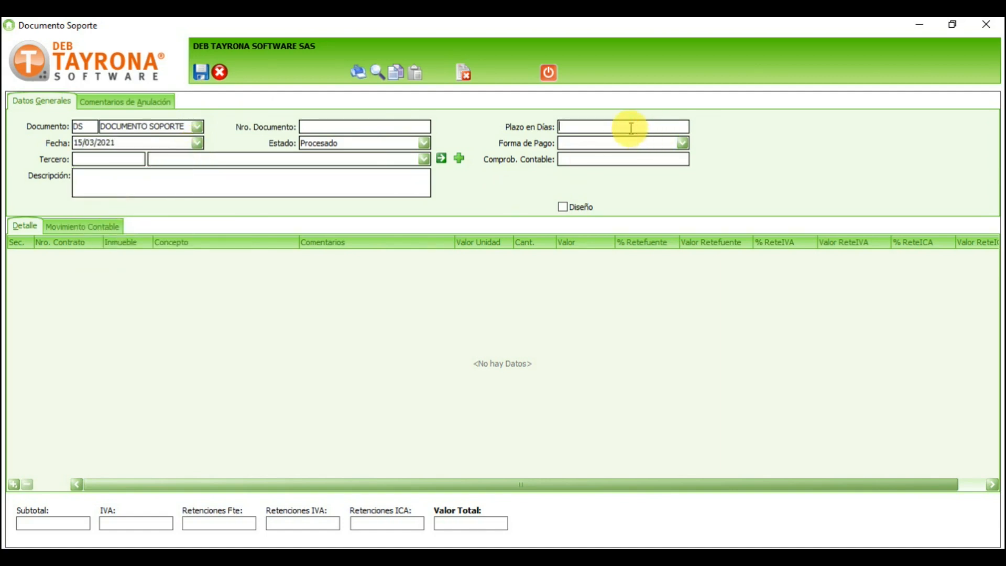
{"action": "type", "text": "5"}
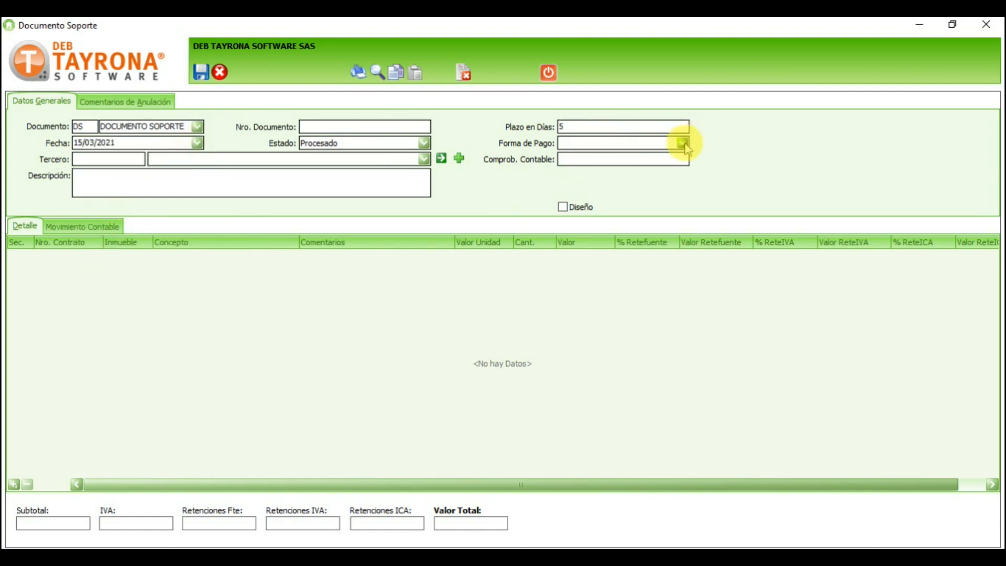
{"action": "left_click", "coordinate": [682, 143]}
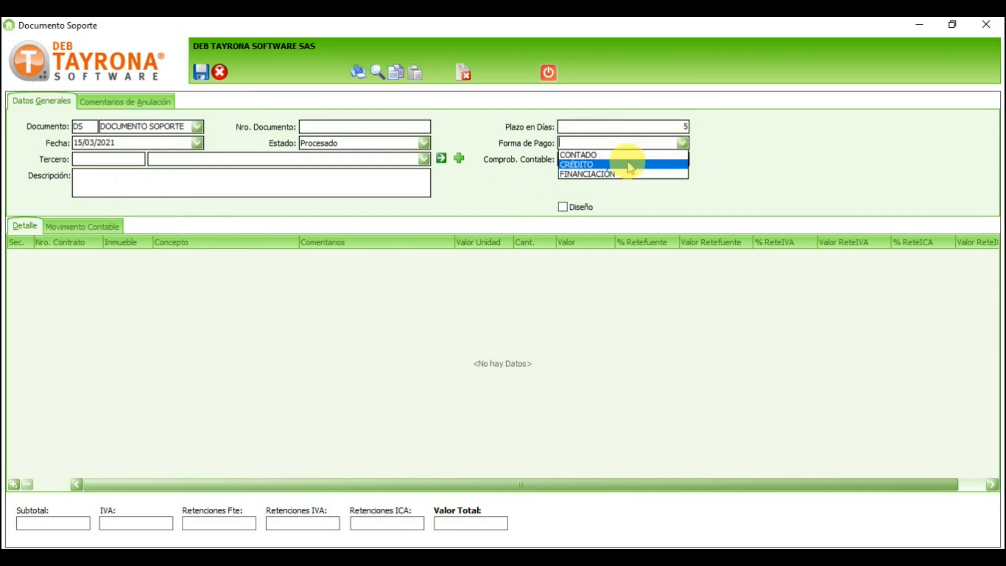
{"action": "left_click", "coordinate": [618, 155]}
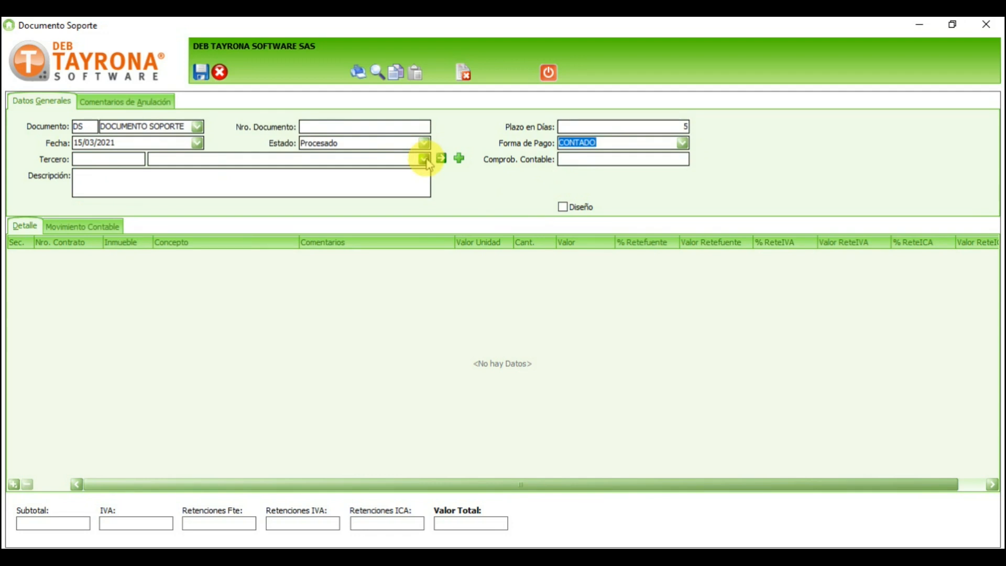
Step: Search the Tercero field for 'CARLOS' and confirm a matching third party
{"action": "left_click", "coordinate": [424, 158]}
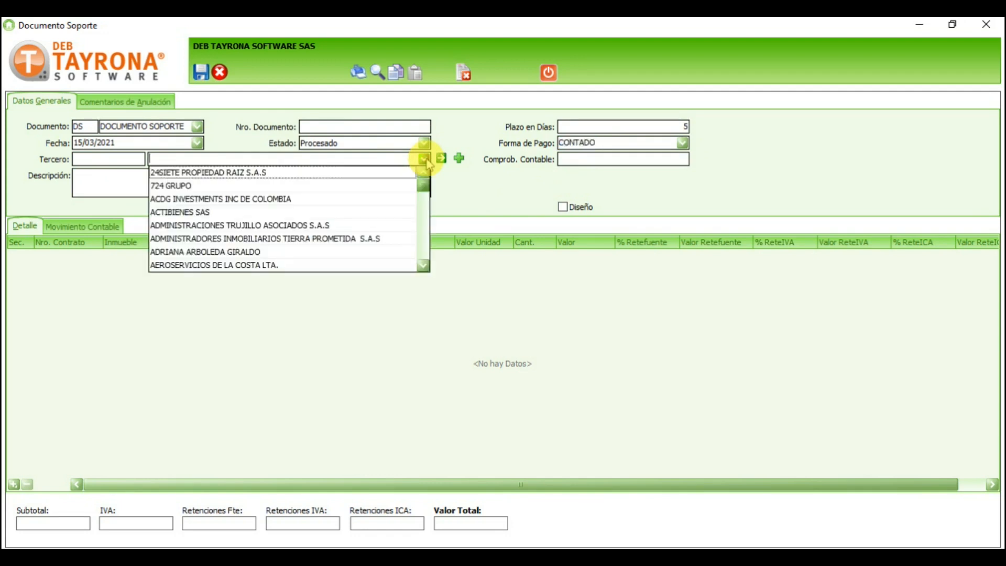
{"action": "left_click", "coordinate": [366, 159]}
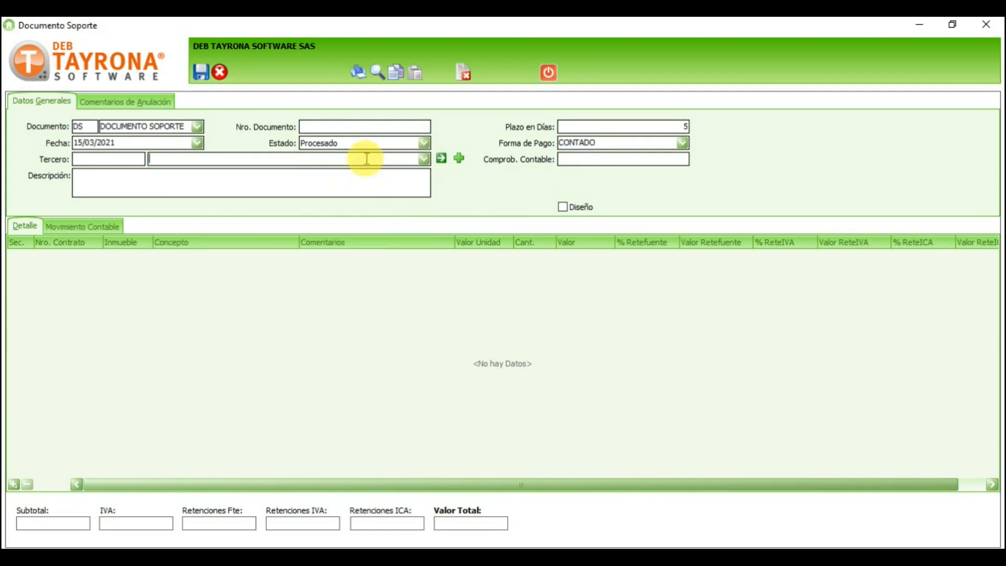
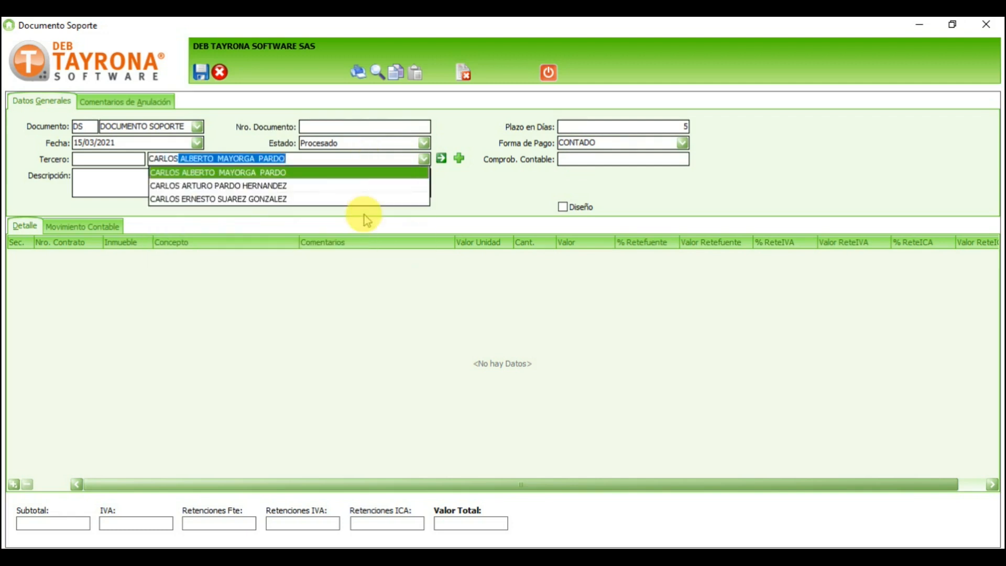
{"action": "key", "text": "Down"}
{"action": "key", "text": "Down"}
{"action": "key", "text": "Return"}
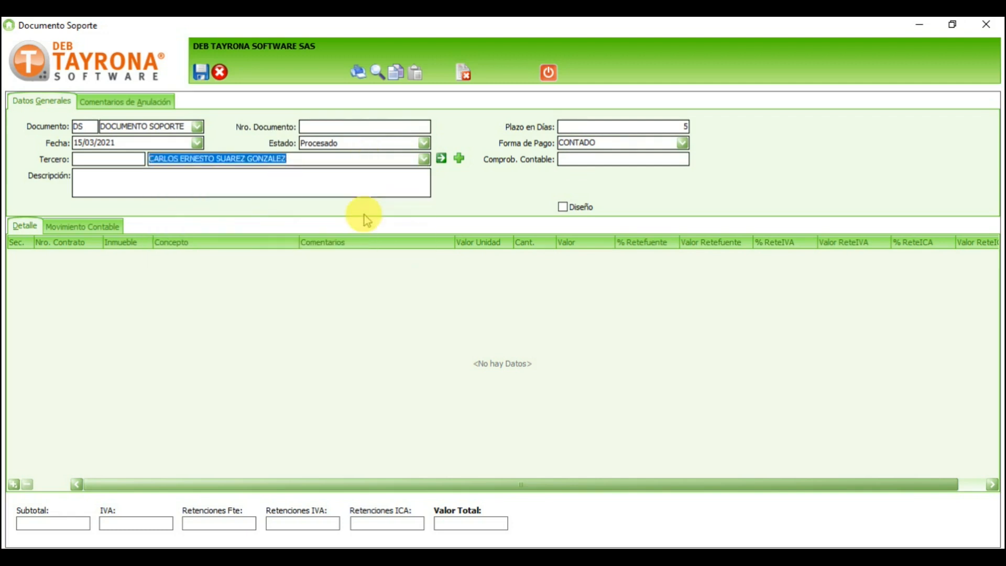
Step: Search the full third-party lookup for 'carlos' and assign FUNDACIÓN HOSPITAL SAN CARLOS
{"action": "left_click", "coordinate": [442, 158]}
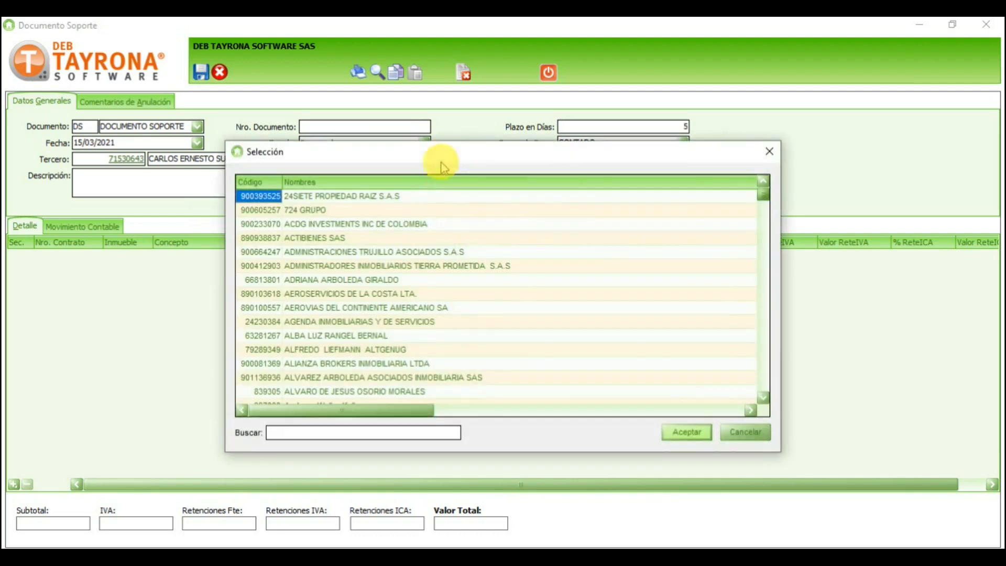
{"action": "left_click", "coordinate": [322, 431]}
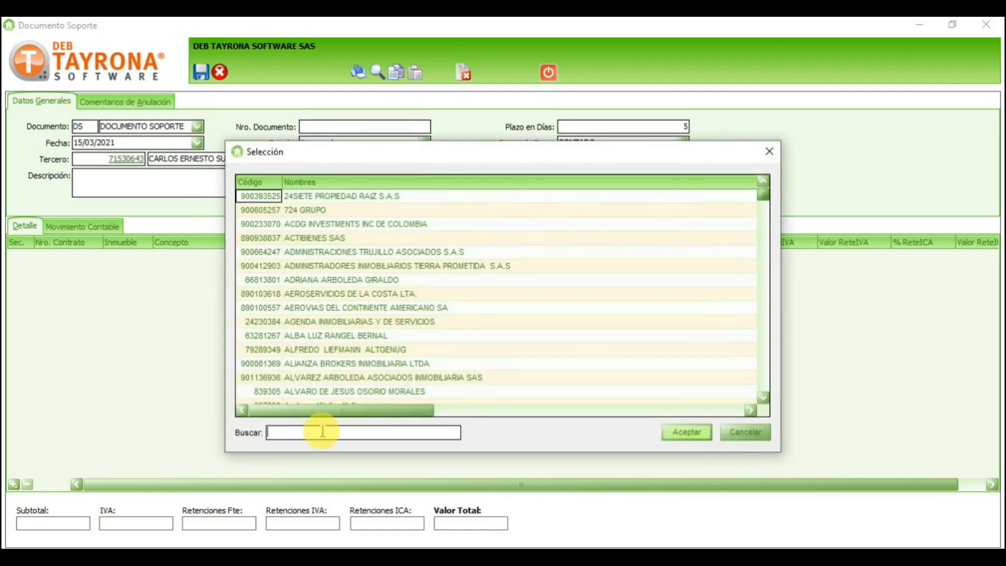
{"action": "type", "text": "carlos"}
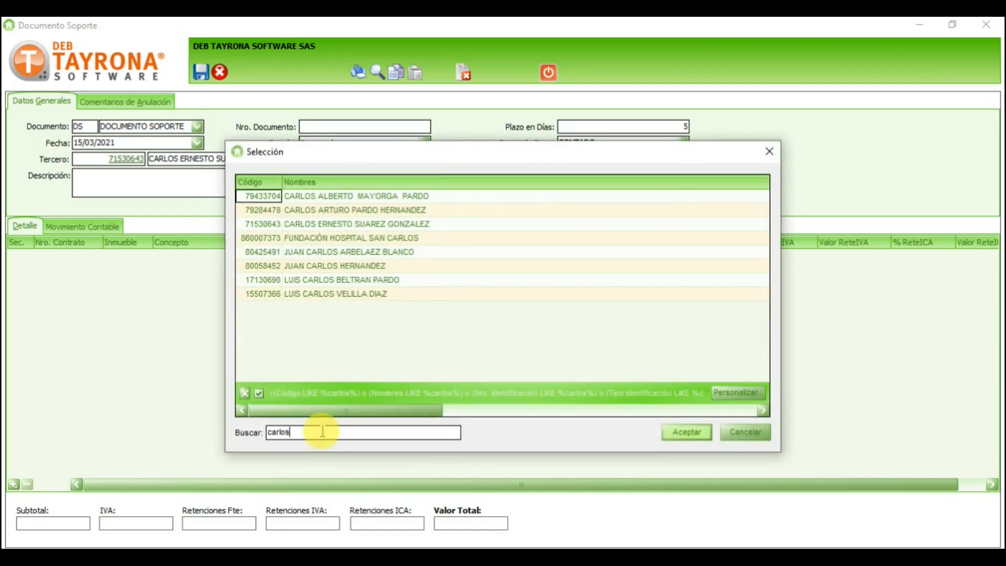
{"action": "left_click", "coordinate": [340, 238]}
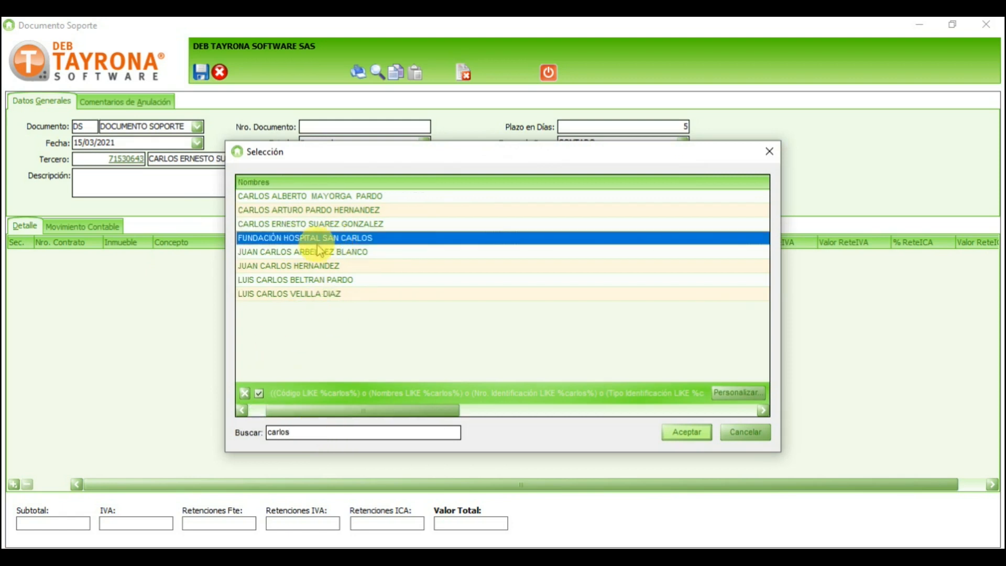
{"action": "double_click", "coordinate": [314, 241]}
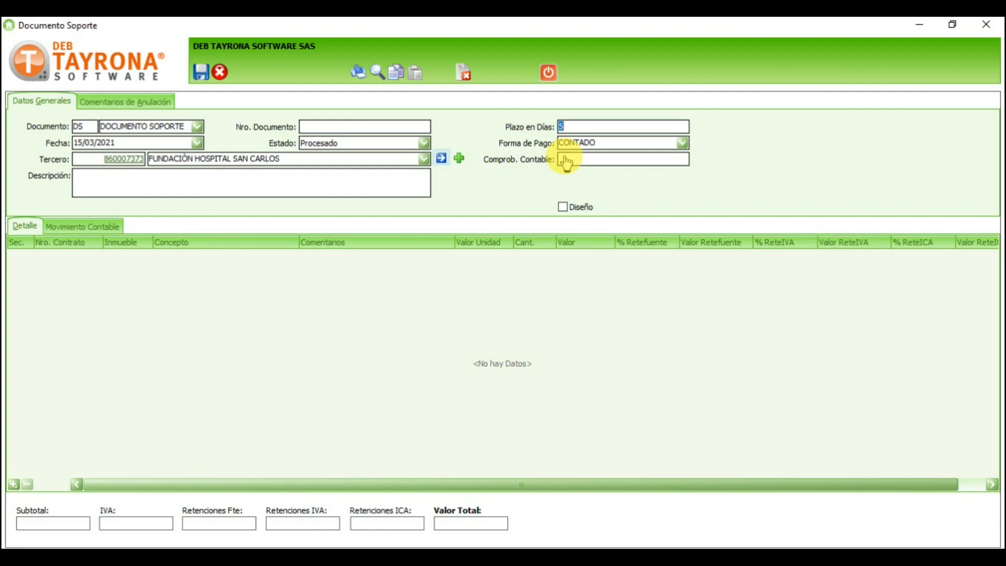
Step: Enter the description COMPRA DE PAPELERIA INSTITUCIONAL in uppercase
{"action": "left_click", "coordinate": [346, 178]}
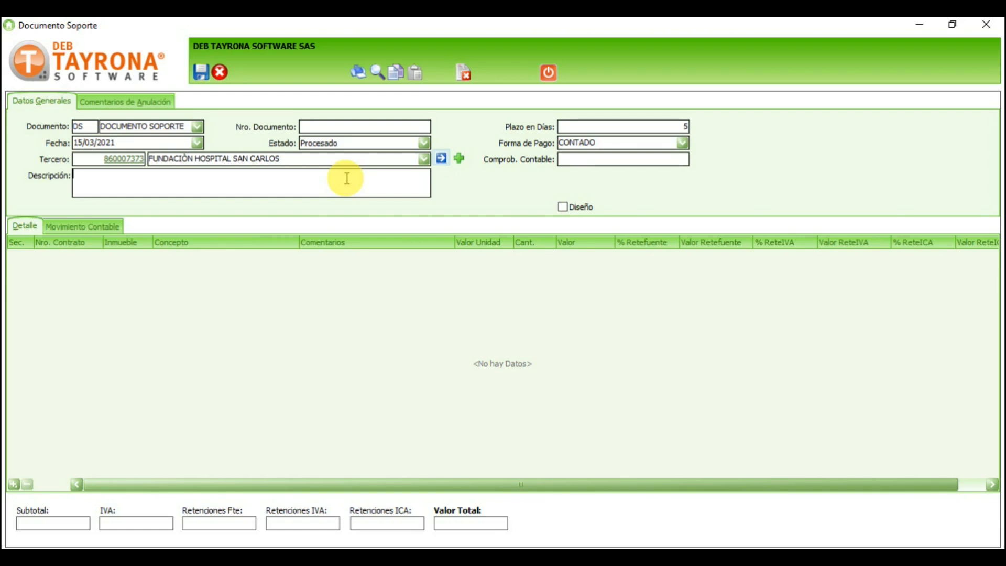
{"action": "type", "text": "compra"}
{"action": "key", "text": "shift+Home"}
{"action": "type", "text": "COMPRA DE PAPELRI"}
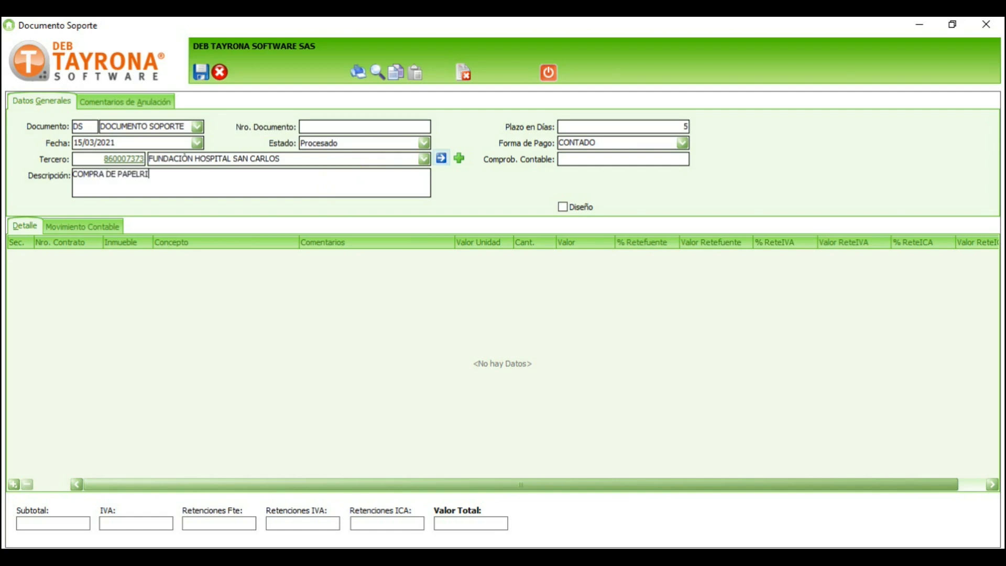
{"action": "key", "text": "BackSpace"}
{"action": "key", "text": "BackSpace"}
{"action": "key", "text": "BackSpace"}
{"action": "type", "text": "LERIA INSTITUCIONAL"}
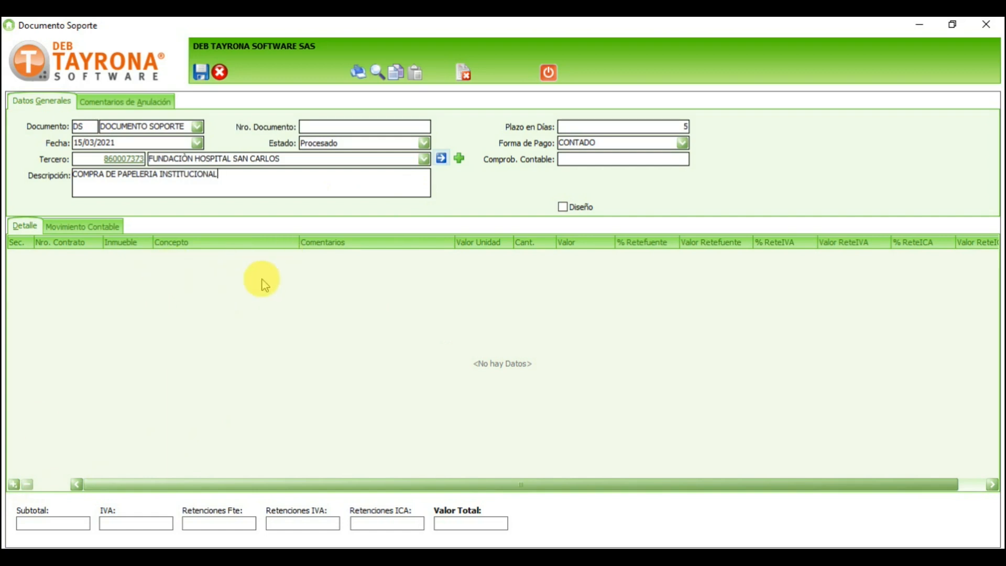
Step: Add a blank first row to the Detalle grid and select its contract and property cells
{"action": "left_click", "coordinate": [14, 485]}
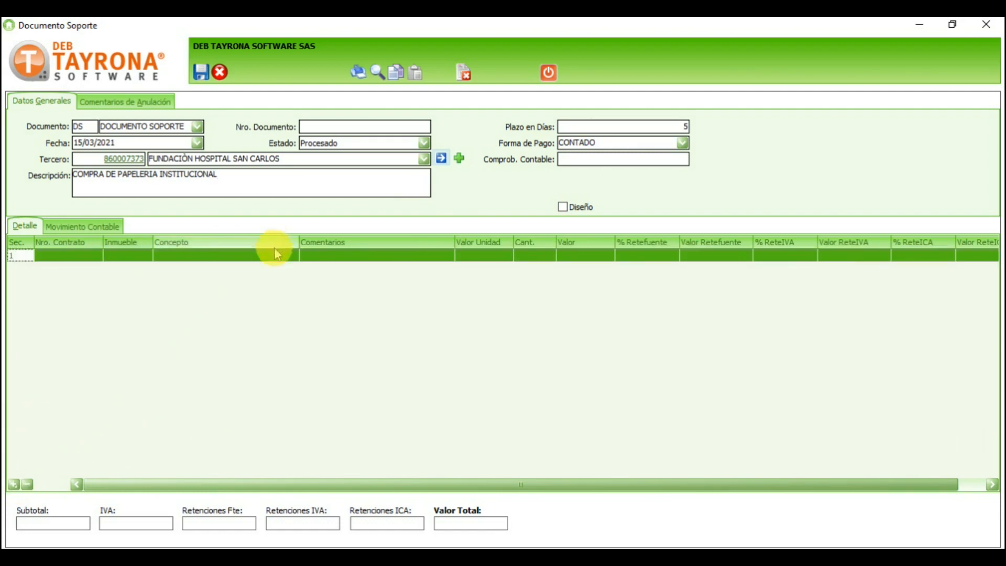
{"action": "left_click", "coordinate": [71, 257]}
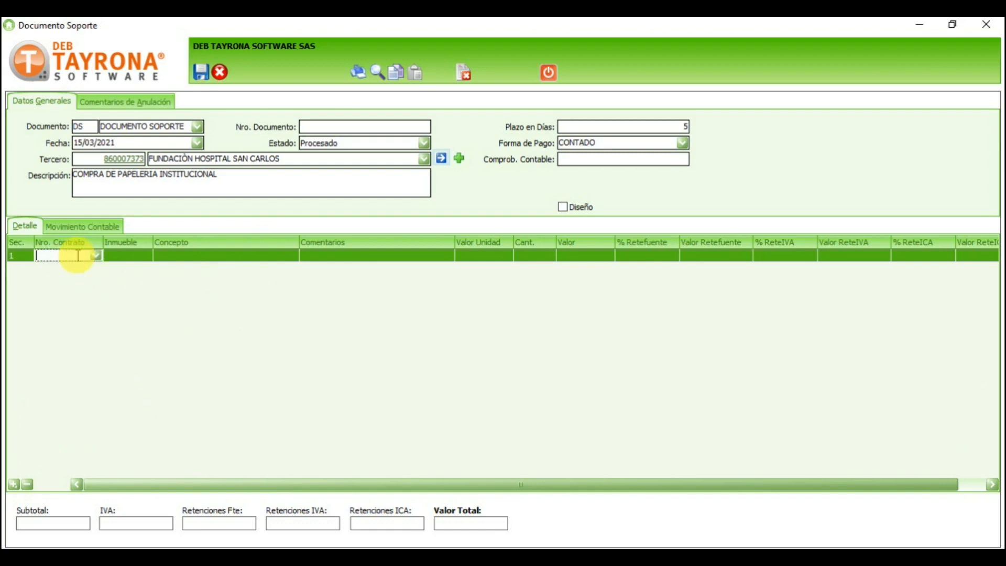
{"action": "left_click", "coordinate": [129, 256]}
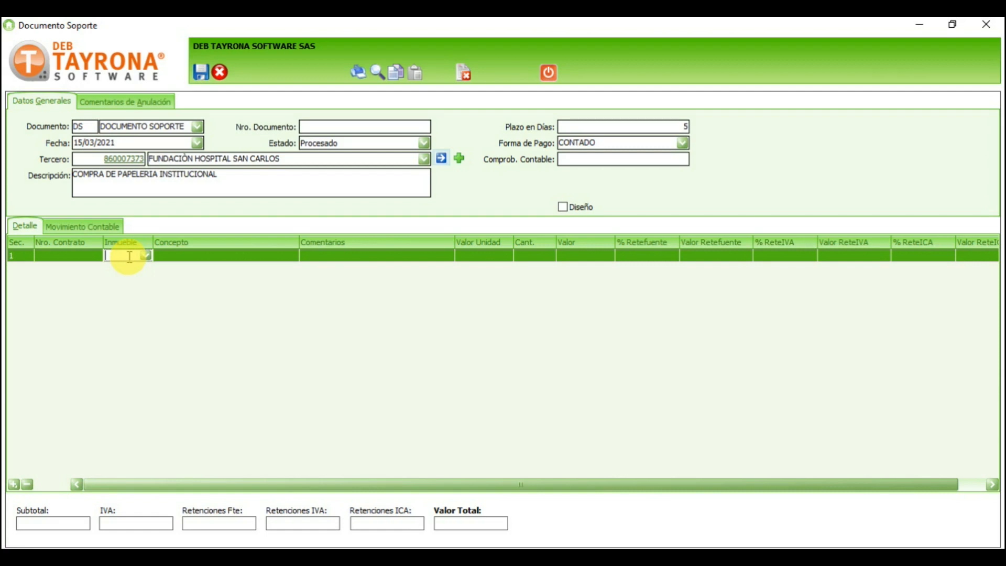
Step: Choose concept 891 PAPELERIA on detail row 1, bringing 11% retefuente and ,966% ReteICA
{"action": "left_click", "coordinate": [95, 258]}
{"action": "left_click", "coordinate": [123, 255]}
{"action": "left_click", "coordinate": [175, 256]}
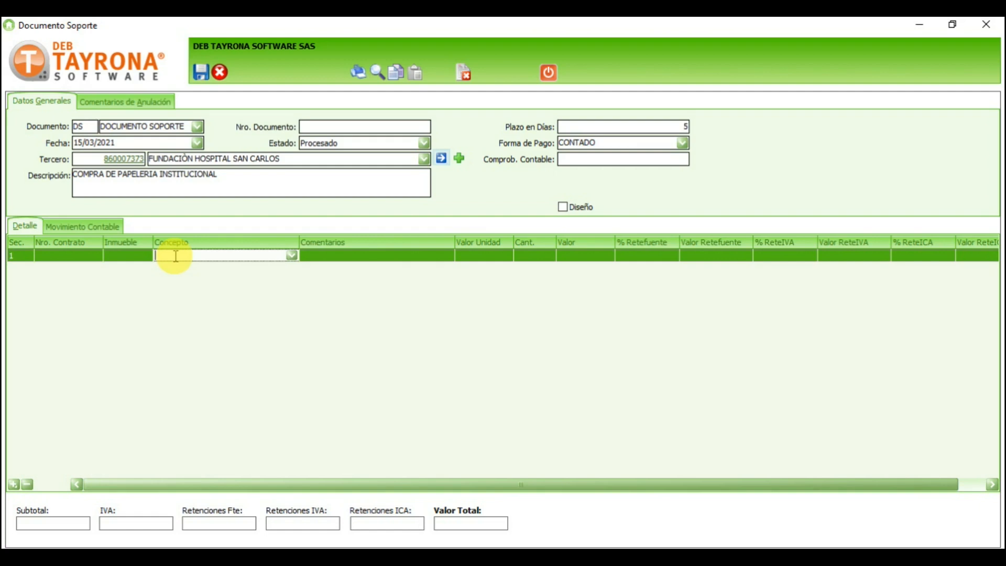
{"action": "left_click", "coordinate": [292, 255]}
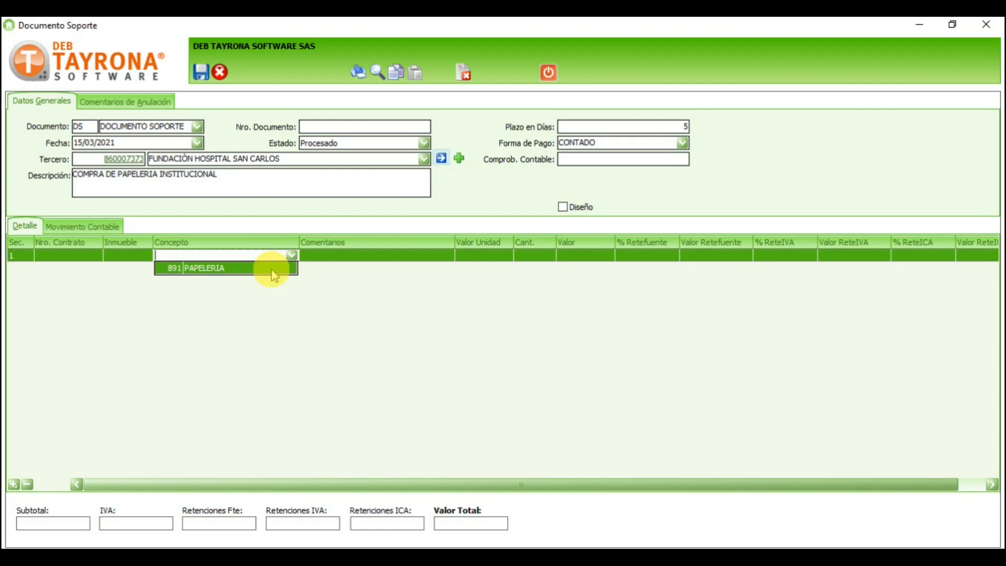
{"action": "left_click", "coordinate": [272, 268]}
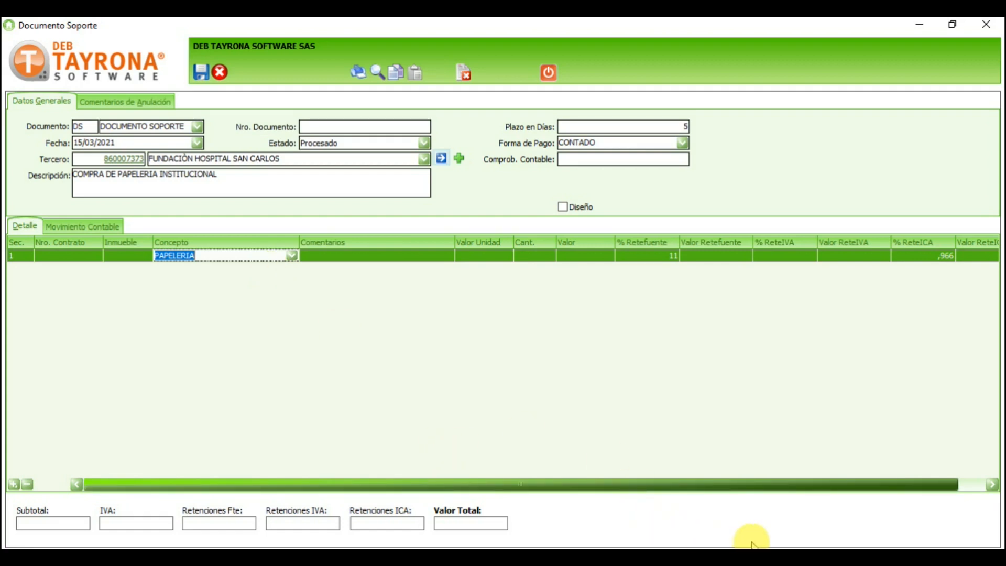
{"action": "left_click", "coordinate": [778, 548]}
Step: From the main menu, go to Configuración > General > Conceptos for a blank new concept
{"action": "left_click", "coordinate": [616, 506]}
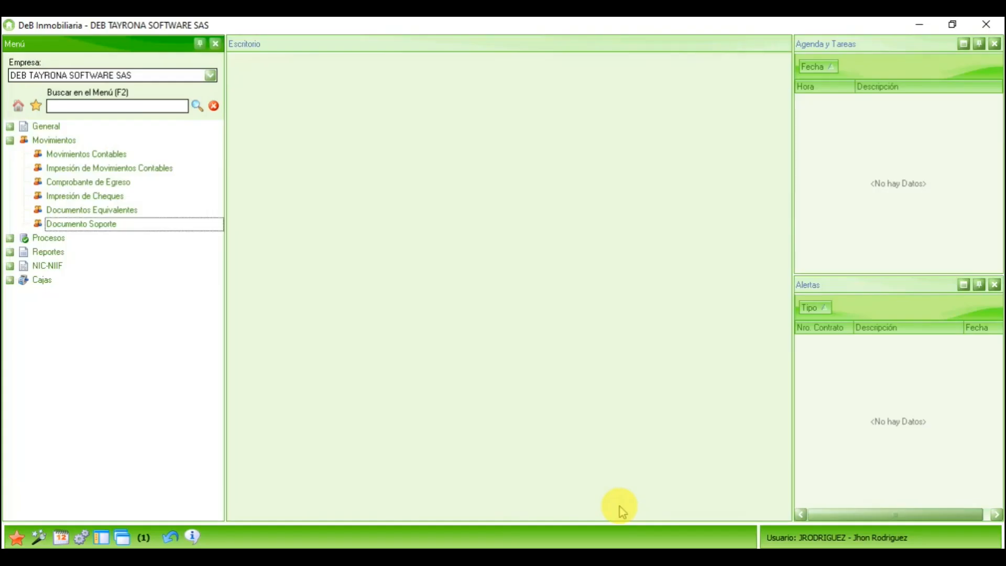
{"action": "left_click", "coordinate": [18, 106]}
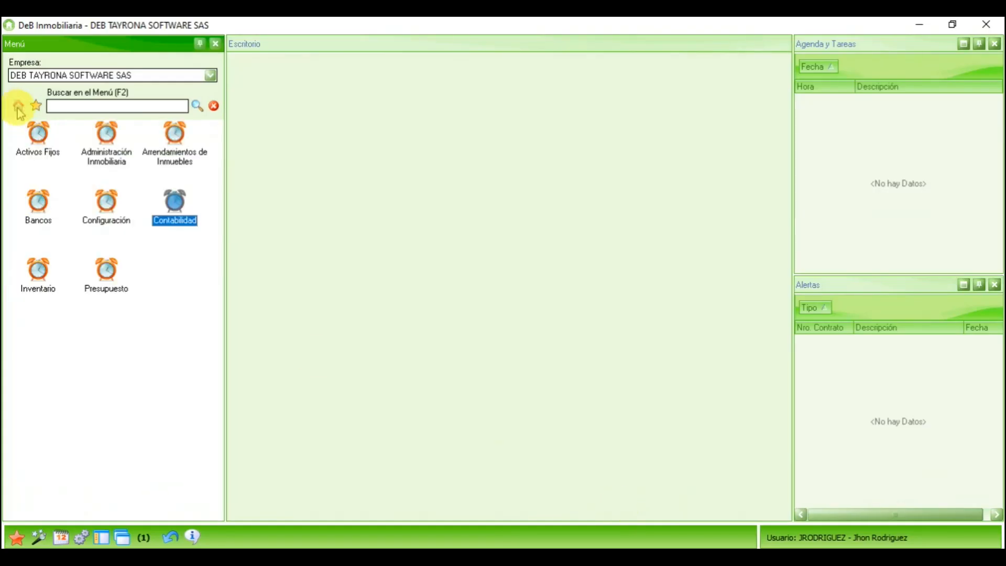
{"action": "left_click", "coordinate": [107, 212]}
{"action": "double_click", "coordinate": [107, 211]}
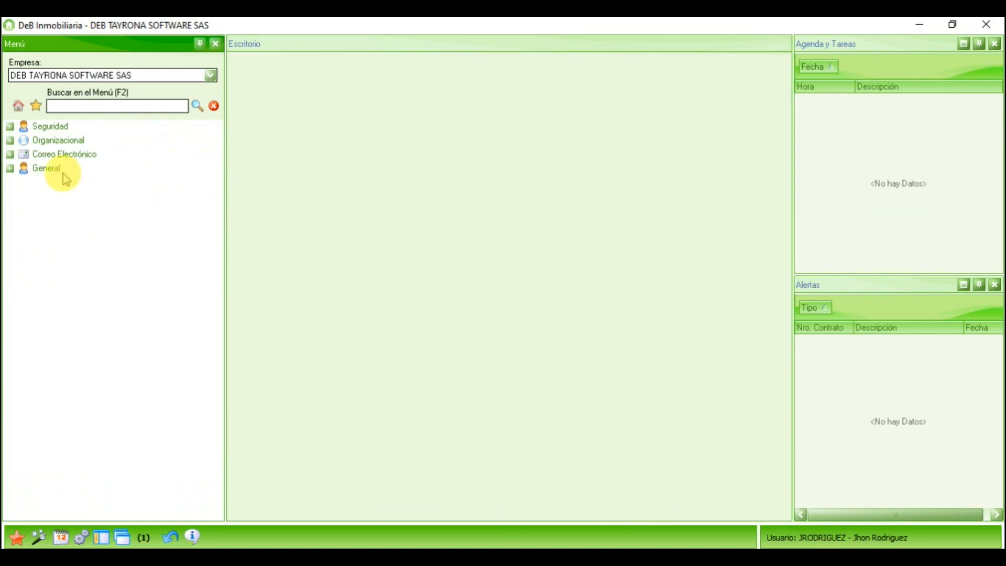
{"action": "left_click", "coordinate": [44, 169]}
{"action": "double_click", "coordinate": [44, 169]}
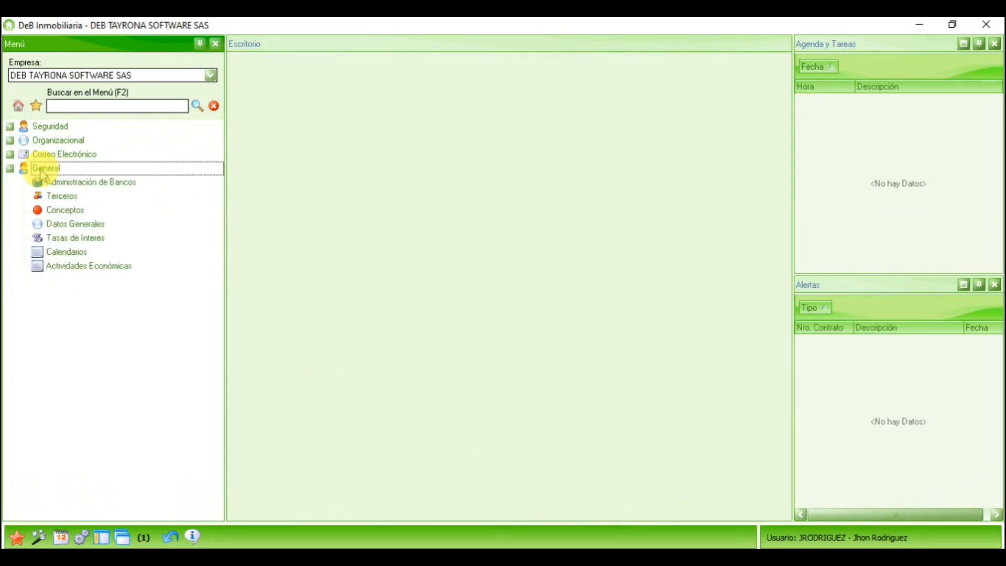
{"action": "left_click", "coordinate": [68, 212]}
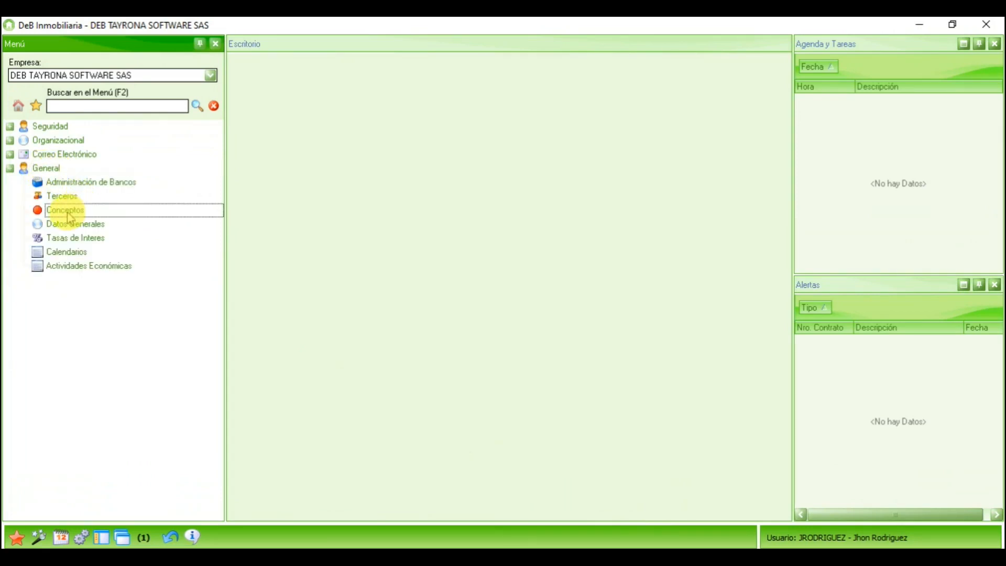
{"action": "double_click", "coordinate": [69, 212]}
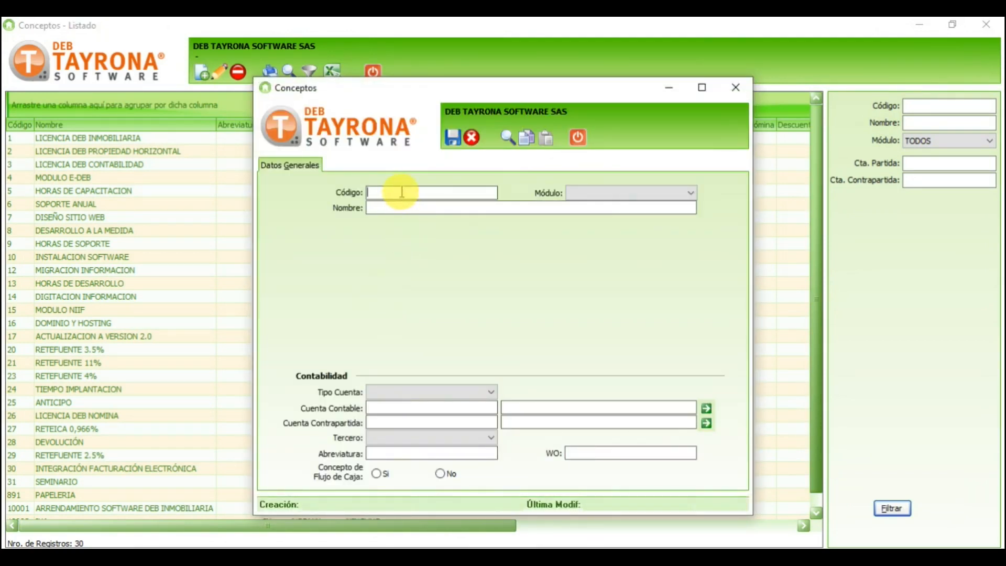
Step: Enter code 7890, module Documento Soporte and name COMISIONES for the new concept
{"action": "left_click", "coordinate": [402, 191]}
{"action": "type", "text": "7890"}
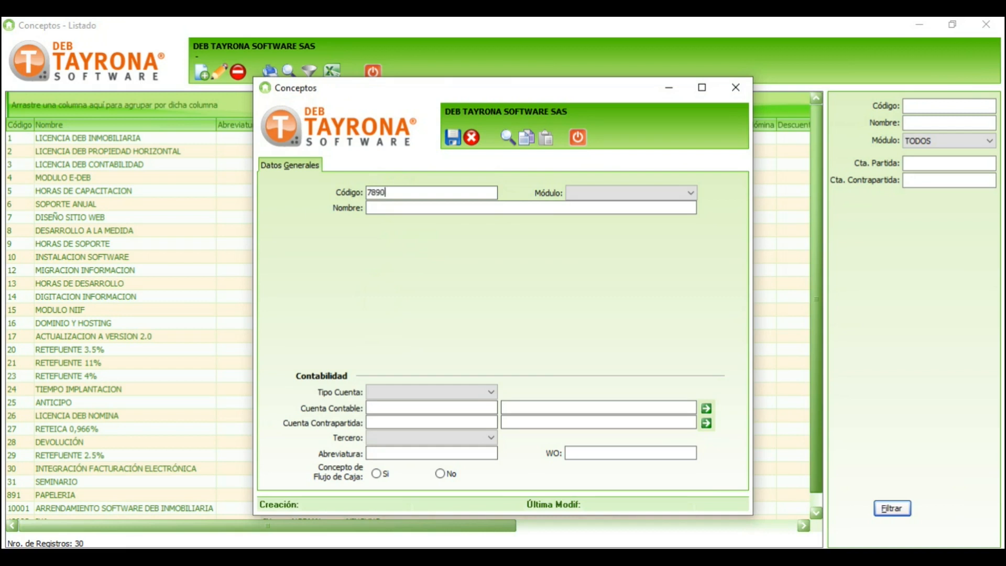
{"action": "left_click", "coordinate": [617, 192]}
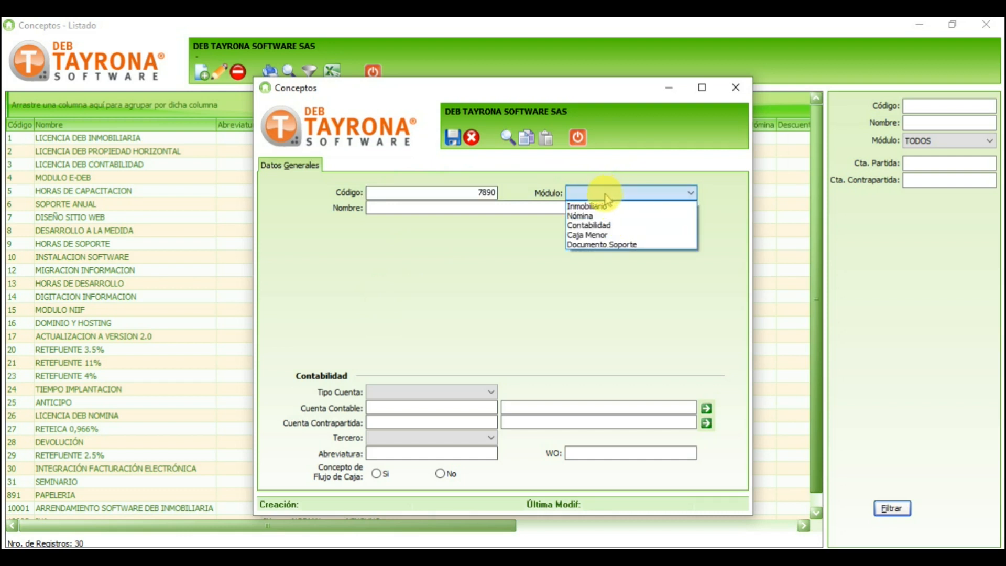
{"action": "left_click", "coordinate": [612, 245]}
{"action": "left_click", "coordinate": [562, 206]}
{"action": "type", "text": "COMISIONES"}
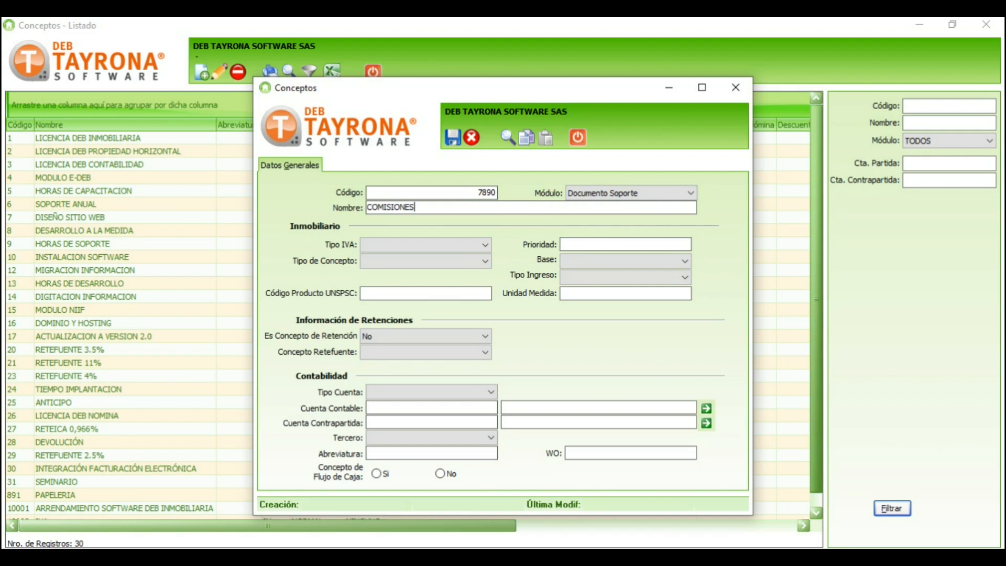
Step: Set VAT type Ninguno, concept type Normal and account type Fija, then list the accounts
{"action": "left_click", "coordinate": [474, 245]}
{"action": "left_click", "coordinate": [452, 258]}
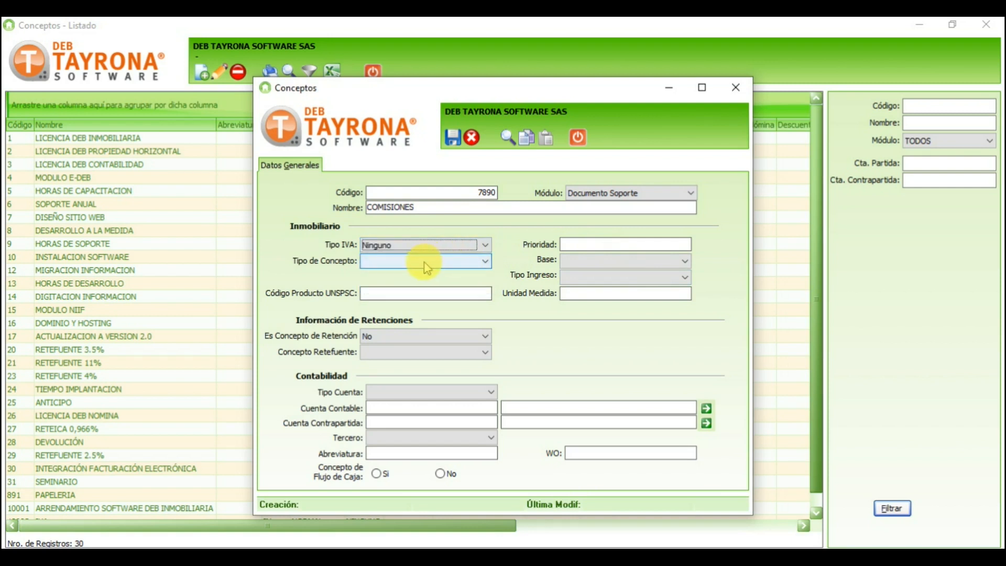
{"action": "left_click", "coordinate": [426, 267]}
{"action": "left_click", "coordinate": [401, 273]}
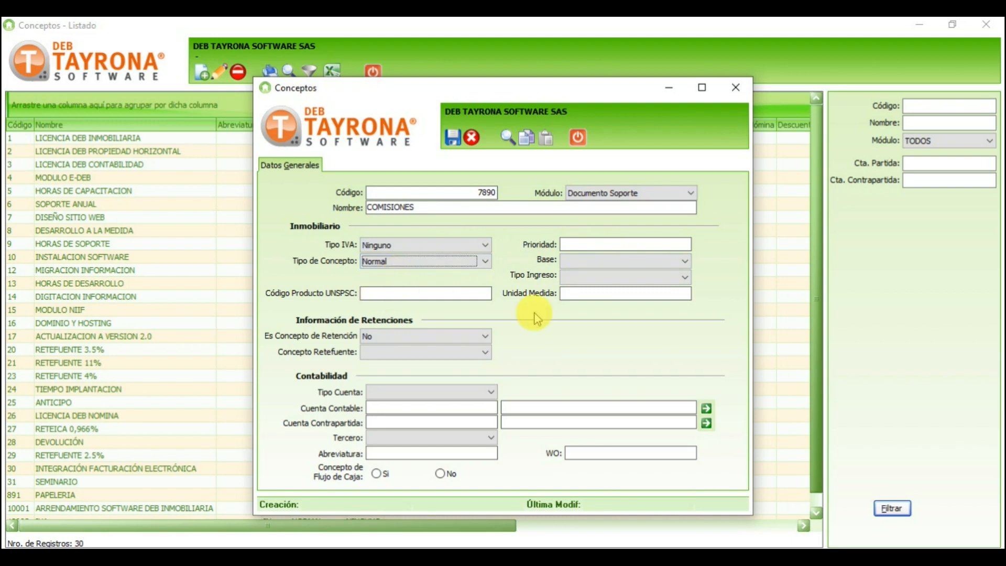
{"action": "left_click", "coordinate": [404, 391]}
{"action": "left_click", "coordinate": [393, 410]}
{"action": "left_click", "coordinate": [390, 413]}
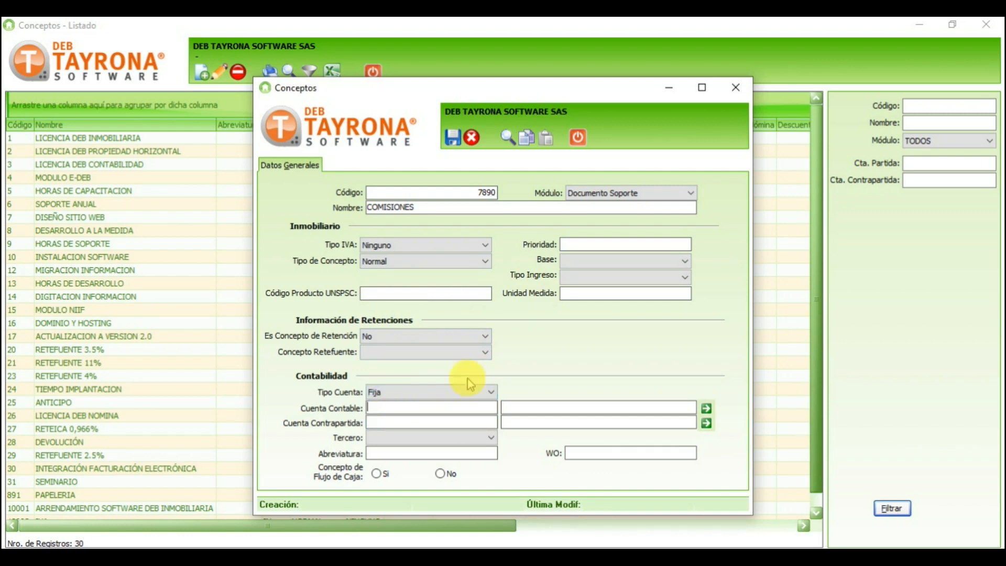
{"action": "left_click", "coordinate": [706, 409]}
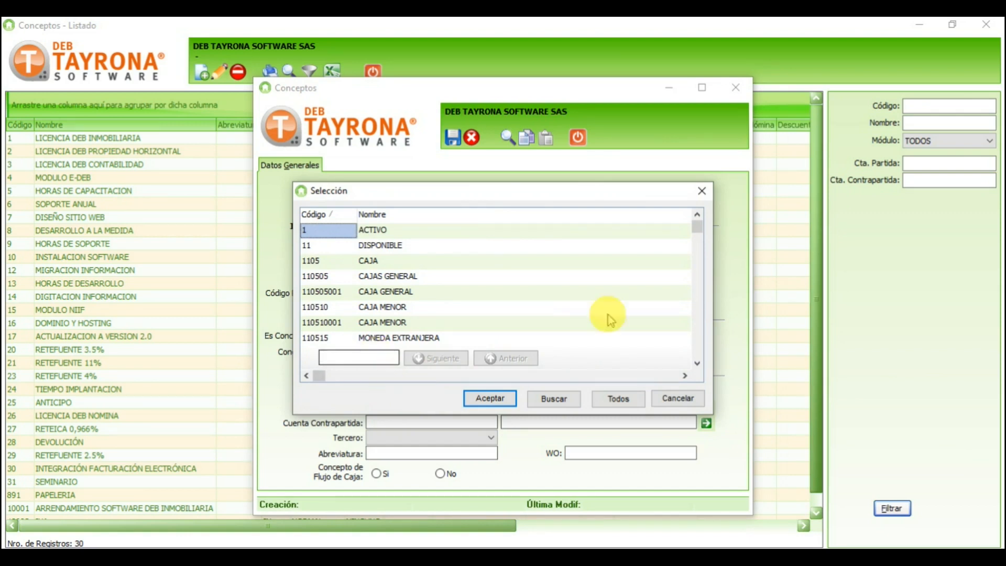
Step: Select account 51051801 COMISIONES as the concept's accounting account
{"action": "left_click_drag", "start_coordinate": [696, 230], "coordinate": [690, 319]}
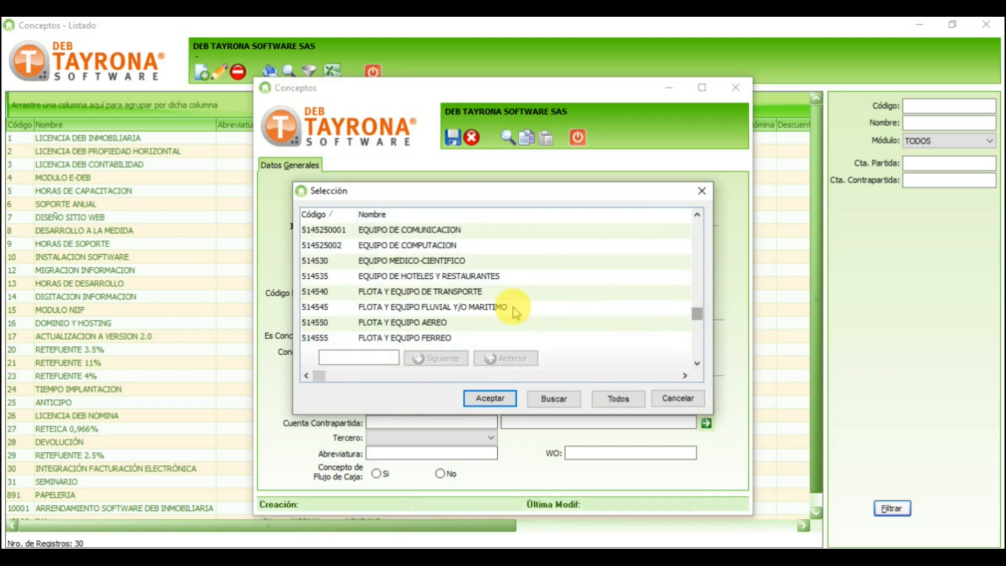
{"action": "left_click", "coordinate": [393, 290]}
{"action": "scroll", "coordinate": [395, 290], "scroll_direction": "up", "scroll_amount": 3}
{"action": "scroll", "coordinate": [400, 291], "scroll_direction": "up", "scroll_amount": 10}
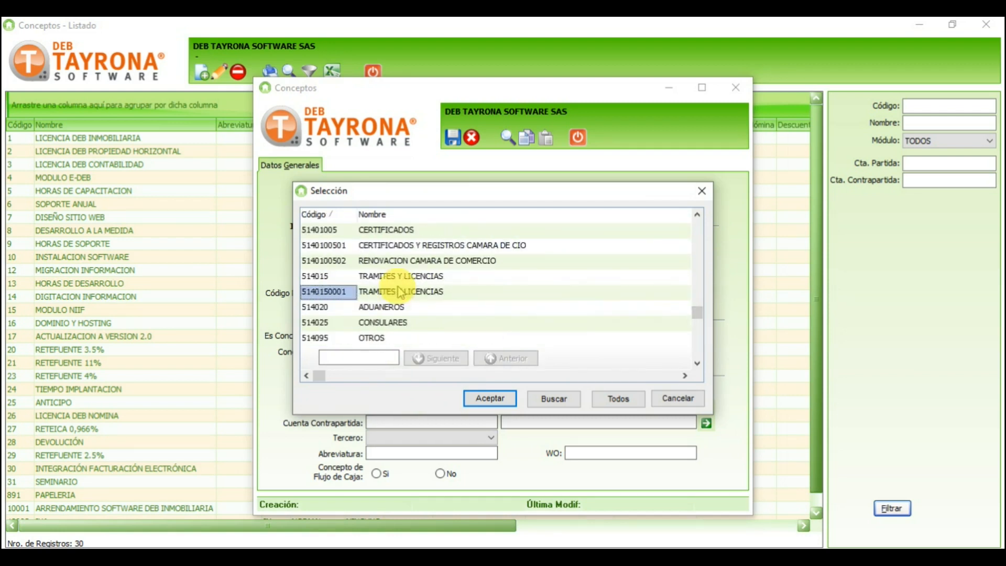
{"action": "scroll", "coordinate": [399, 292], "scroll_direction": "up", "scroll_amount": 10}
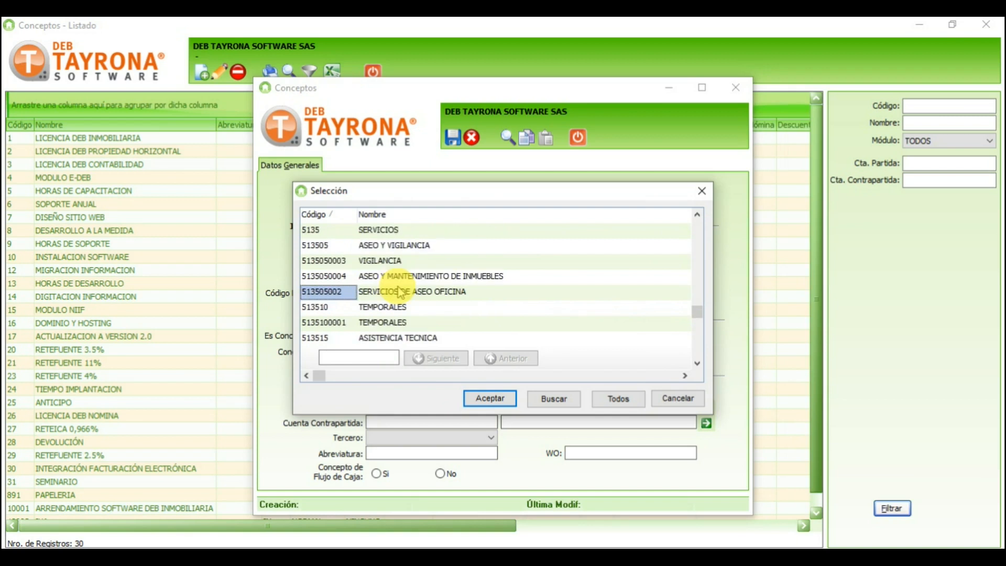
{"action": "scroll", "coordinate": [401, 291], "scroll_direction": "up", "scroll_amount": 10}
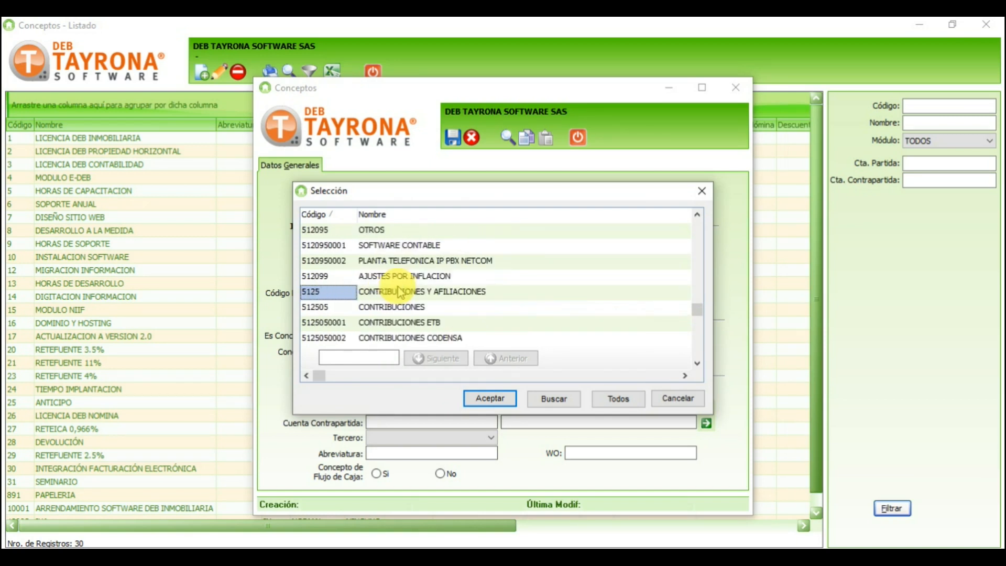
{"action": "scroll", "coordinate": [400, 291], "scroll_direction": "up", "scroll_amount": 5}
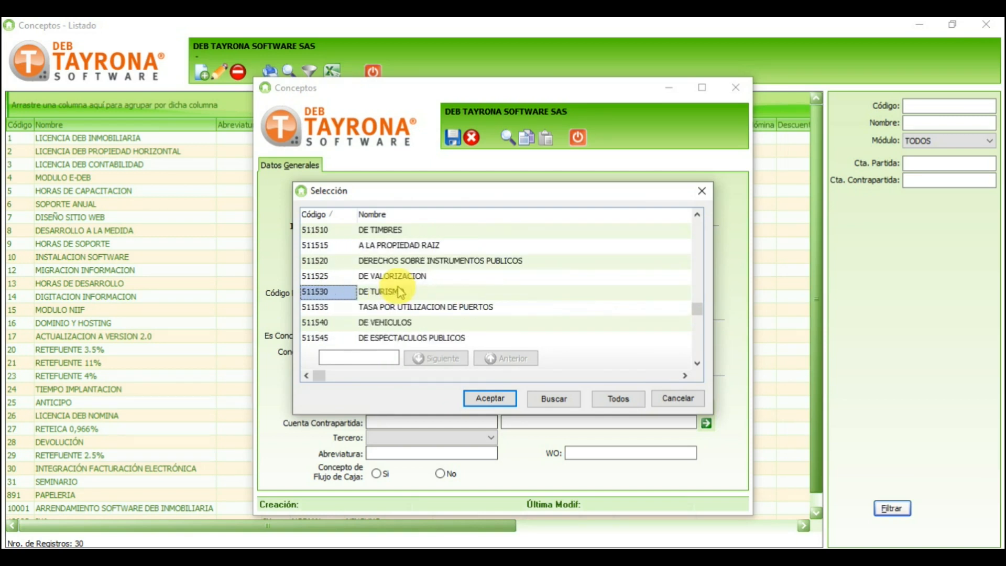
{"action": "scroll", "coordinate": [400, 291], "scroll_direction": "up", "scroll_amount": 3}
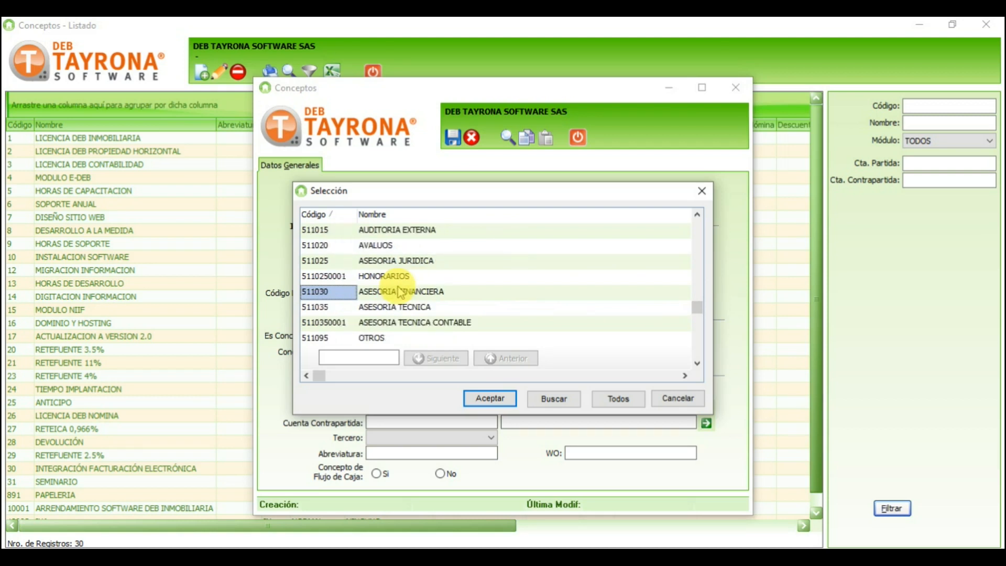
{"action": "scroll", "coordinate": [400, 291], "scroll_direction": "up", "scroll_amount": 3}
{"action": "scroll", "coordinate": [400, 291], "scroll_direction": "up", "scroll_amount": 8}
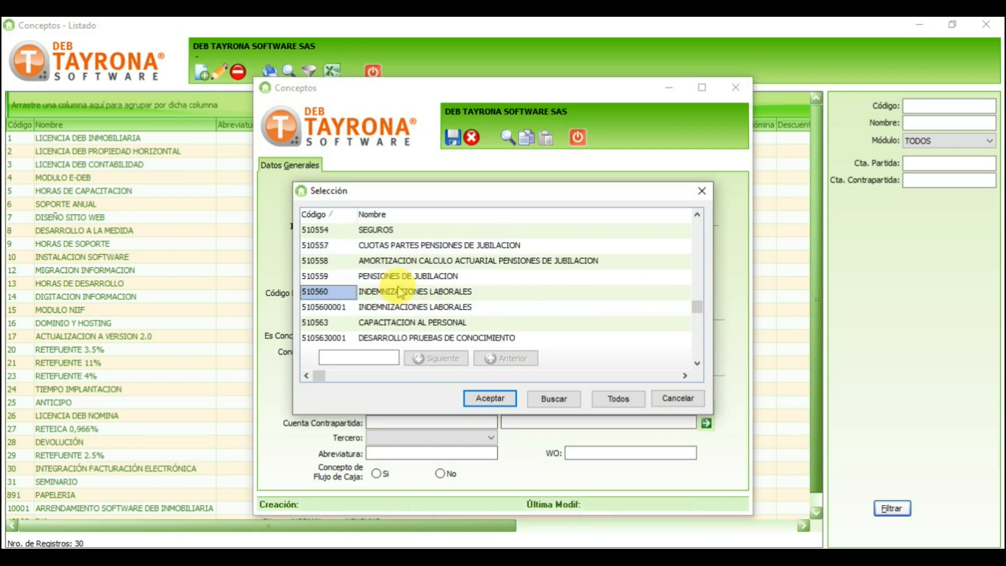
{"action": "scroll", "coordinate": [400, 291], "scroll_direction": "up", "scroll_amount": 4}
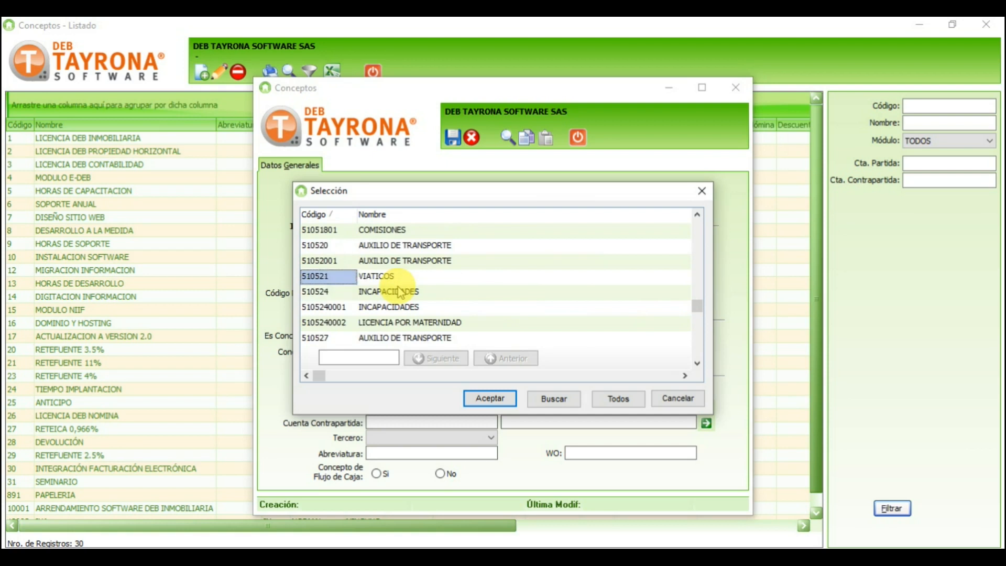
{"action": "double_click", "coordinate": [335, 231]}
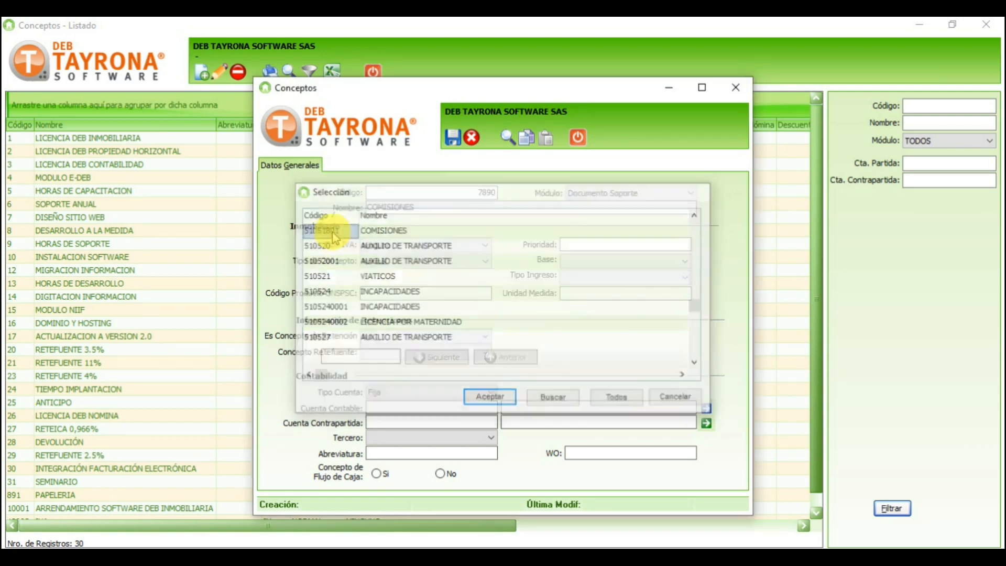
Step: Set the counterpart account to 236520001 COMISIONES DEL 10%
{"action": "left_click", "coordinate": [402, 422]}
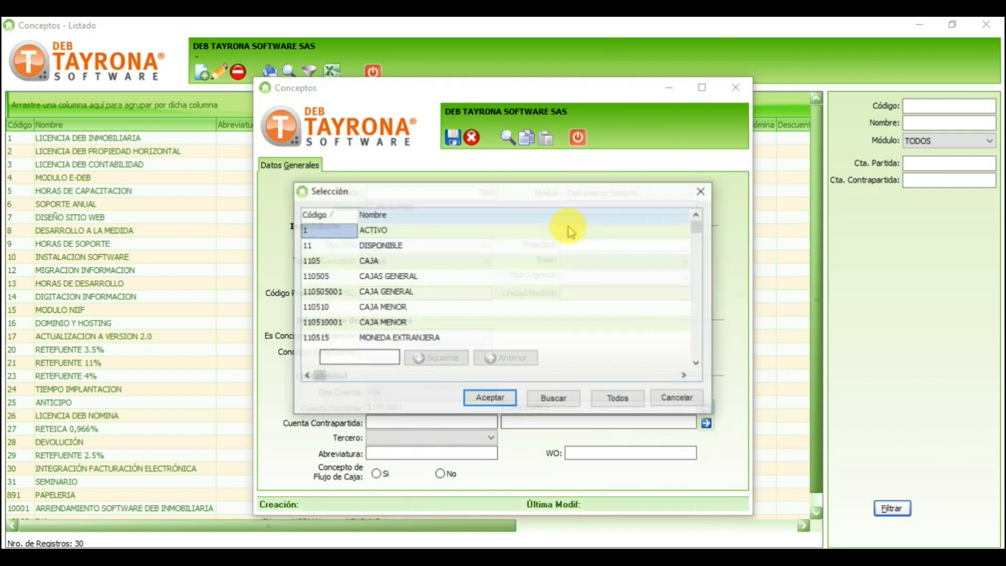
{"action": "left_click_drag", "start_coordinate": [696, 224], "coordinate": [696, 269]}
{"action": "left_click", "coordinate": [487, 255]}
{"action": "scroll", "coordinate": [486, 254], "scroll_direction": "up", "scroll_amount": 5}
{"action": "scroll", "coordinate": [487, 260], "scroll_direction": "up", "scroll_amount": 10}
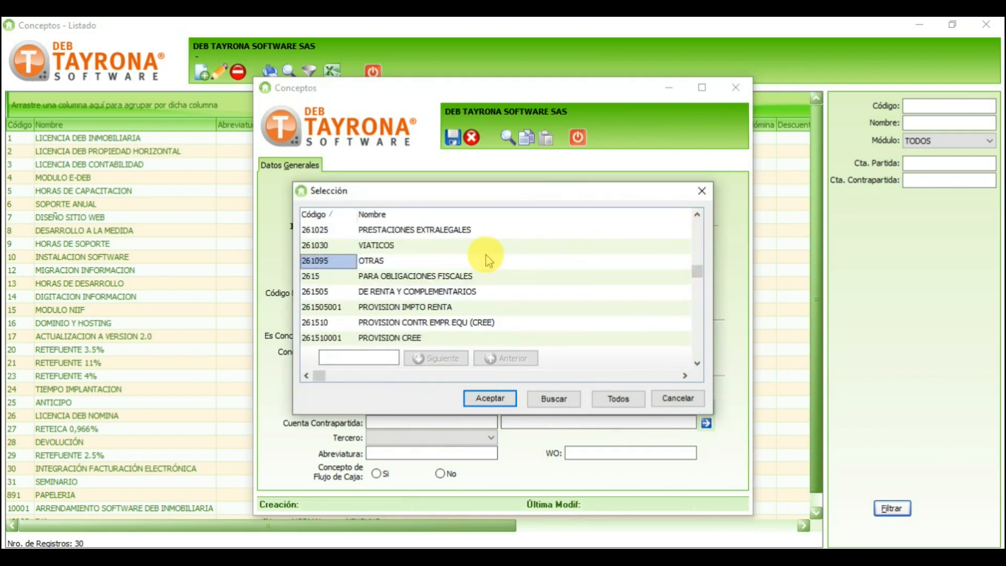
{"action": "scroll", "coordinate": [487, 259], "scroll_direction": "up", "scroll_amount": 10}
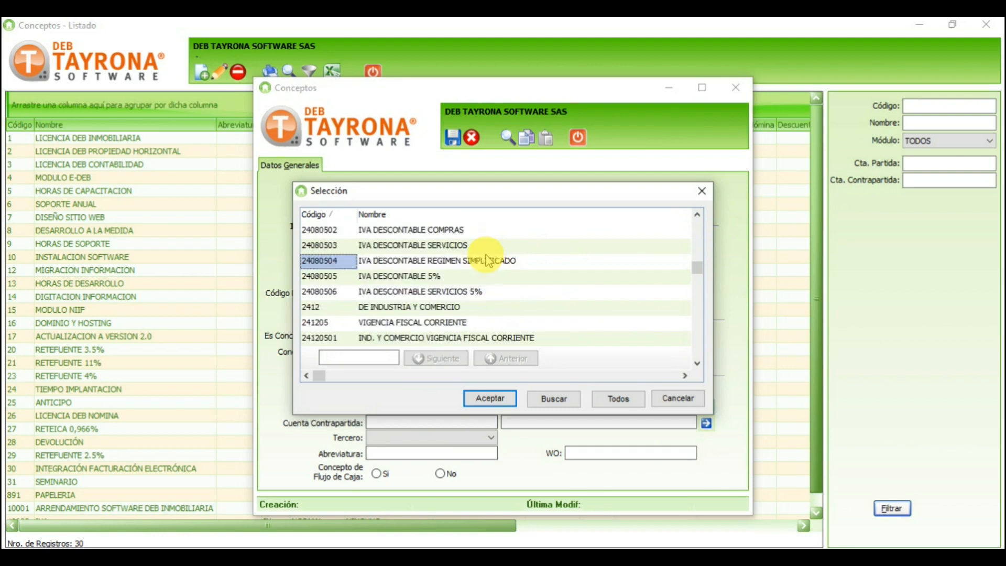
{"action": "scroll", "coordinate": [487, 260], "scroll_direction": "up", "scroll_amount": 6}
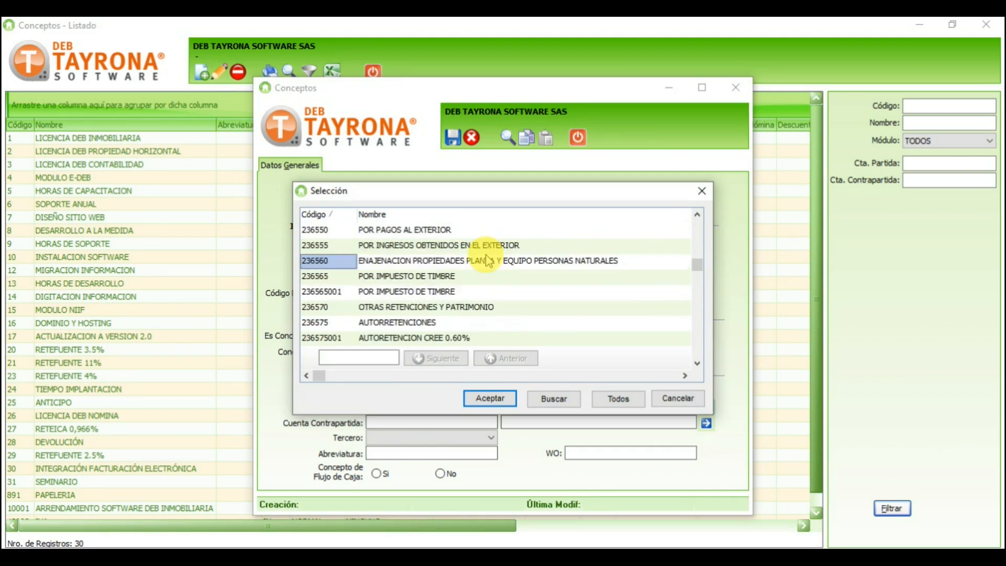
{"action": "scroll", "coordinate": [487, 260], "scroll_direction": "up", "scroll_amount": 3}
{"action": "scroll", "coordinate": [487, 260], "scroll_direction": "up", "scroll_amount": 3}
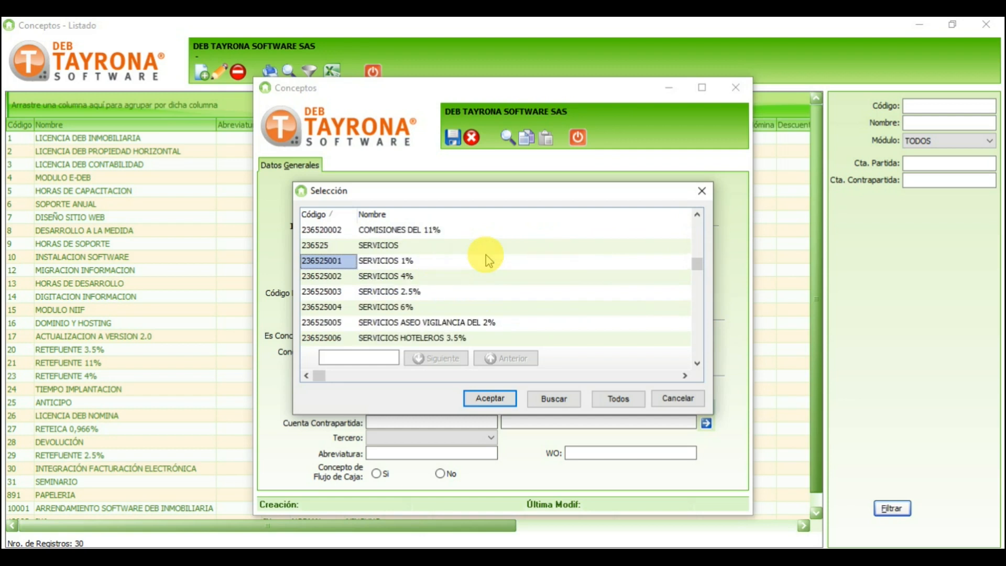
{"action": "scroll", "coordinate": [488, 261], "scroll_direction": "up", "scroll_amount": 3}
{"action": "scroll", "coordinate": [488, 260], "scroll_direction": "down", "scroll_amount": 7}
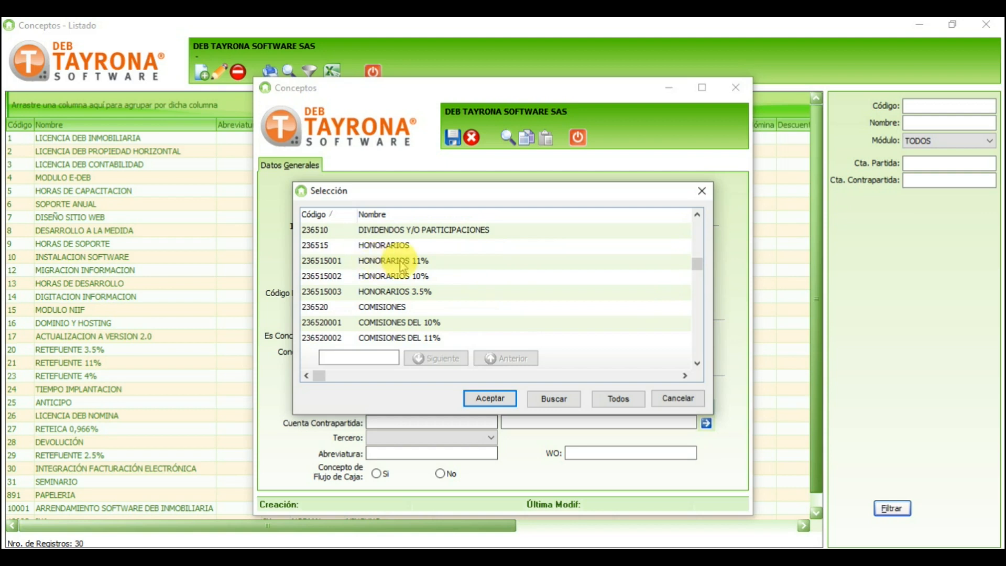
{"action": "left_click", "coordinate": [385, 324]}
{"action": "left_click", "coordinate": [356, 339]}
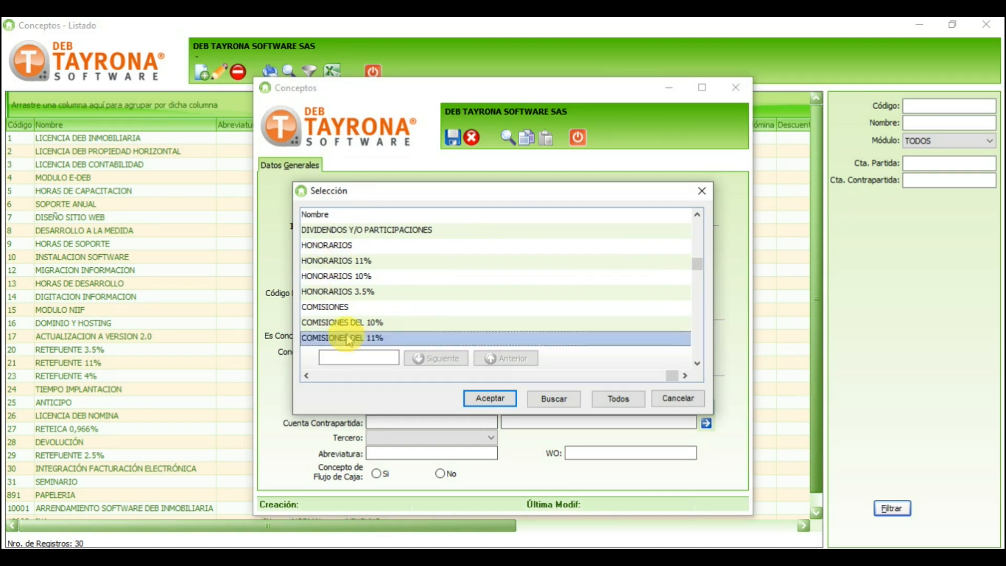
{"action": "left_click", "coordinate": [351, 323]}
{"action": "key", "text": "Left"}
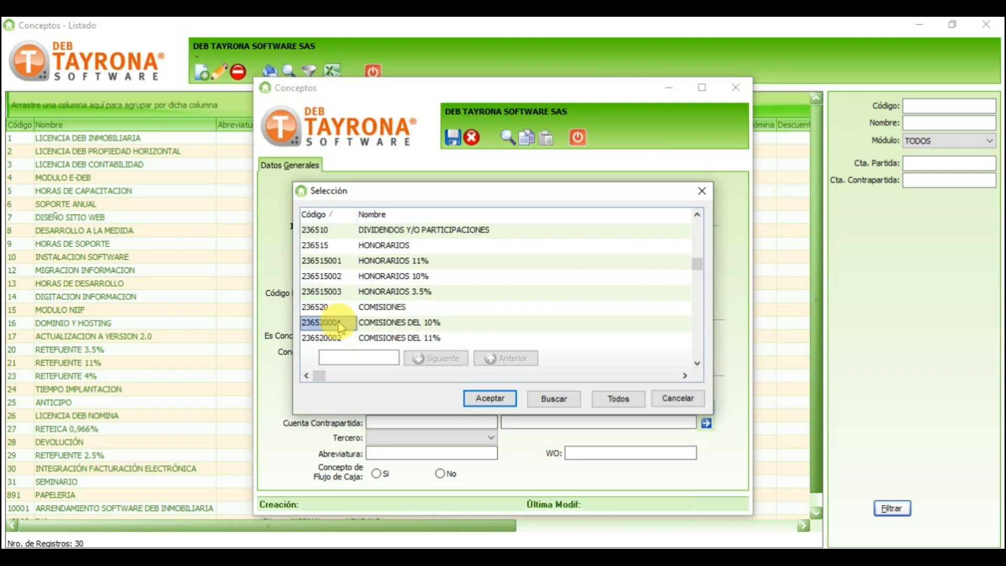
{"action": "double_click", "coordinate": [340, 326]}
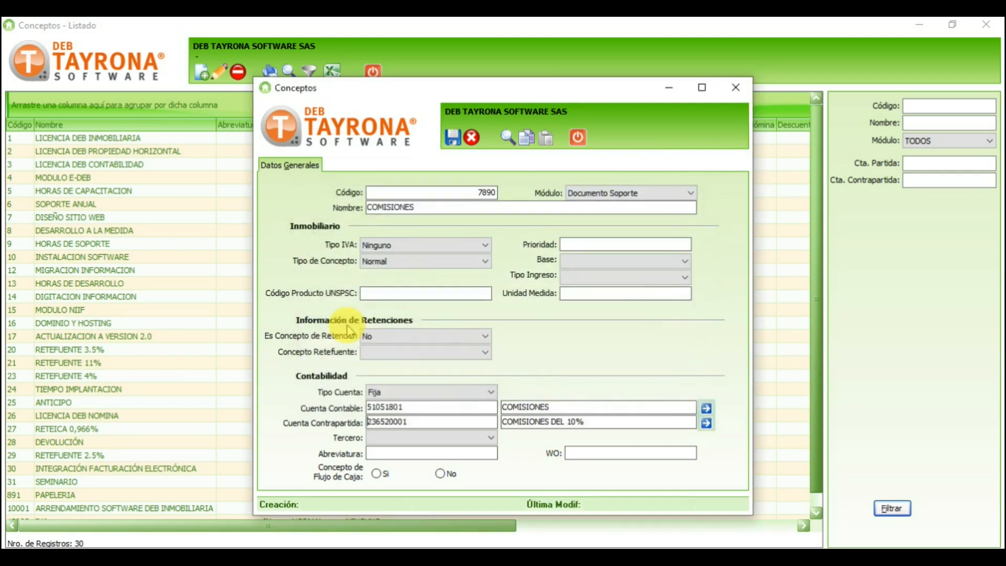
Step: Set the concept's Tercero to 'Al Tercero del documento'
{"action": "left_click", "coordinate": [435, 442]}
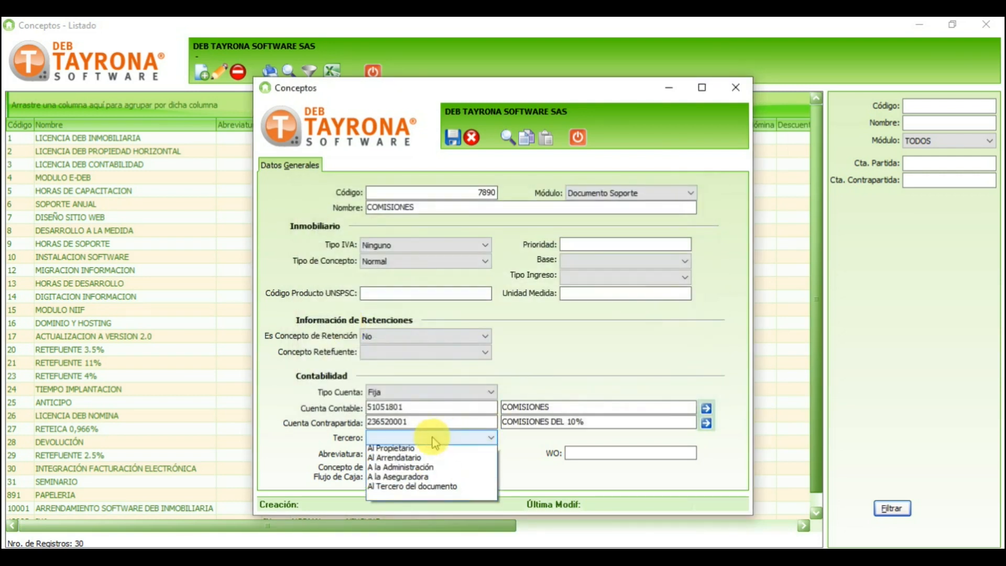
{"action": "left_click", "coordinate": [410, 490]}
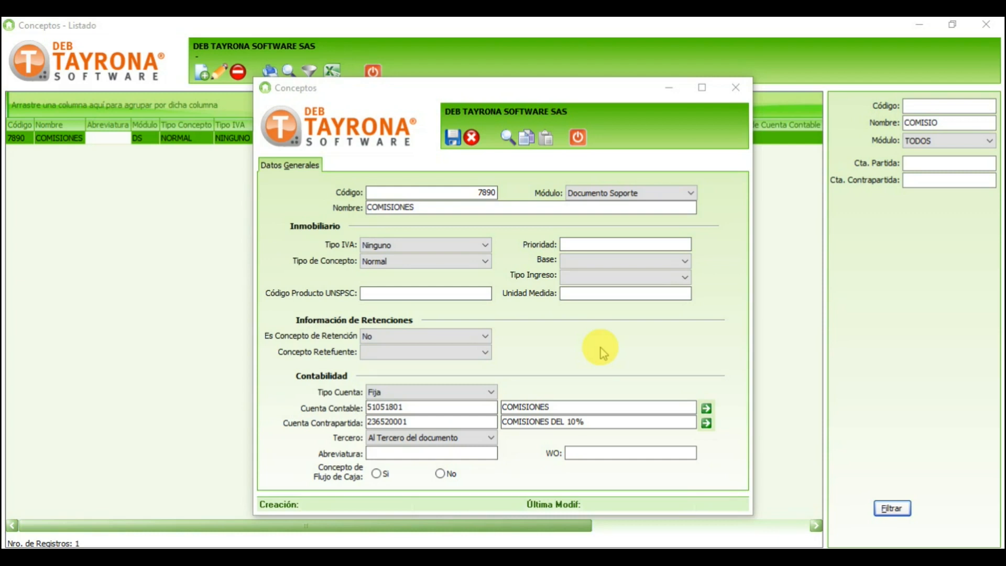
{"action": "left_click", "coordinate": [485, 352]}
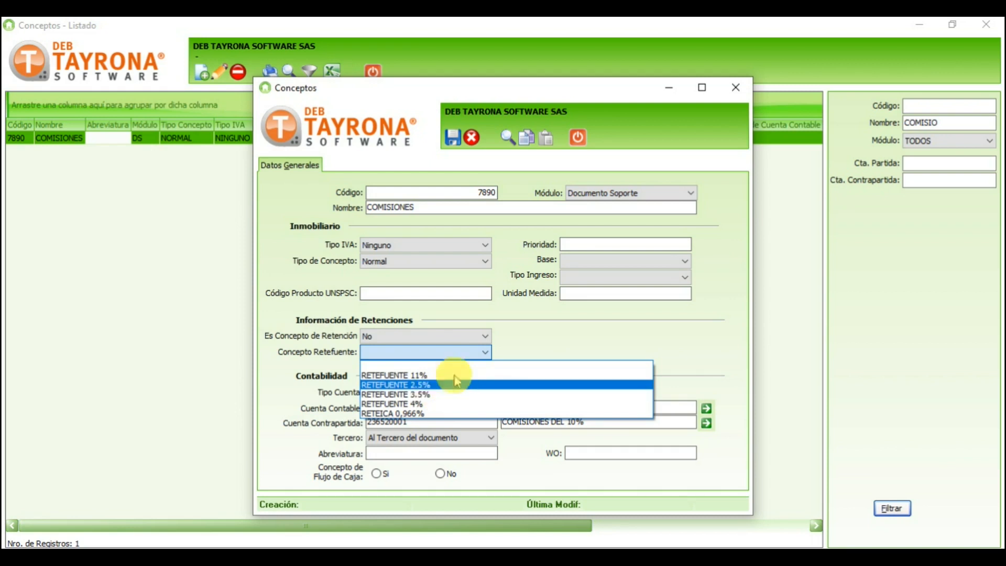
Step: Close the withholding dropdown and filter the concepts list by 11% to find RETEFUENTE 11%
{"action": "left_click", "coordinate": [797, 203]}
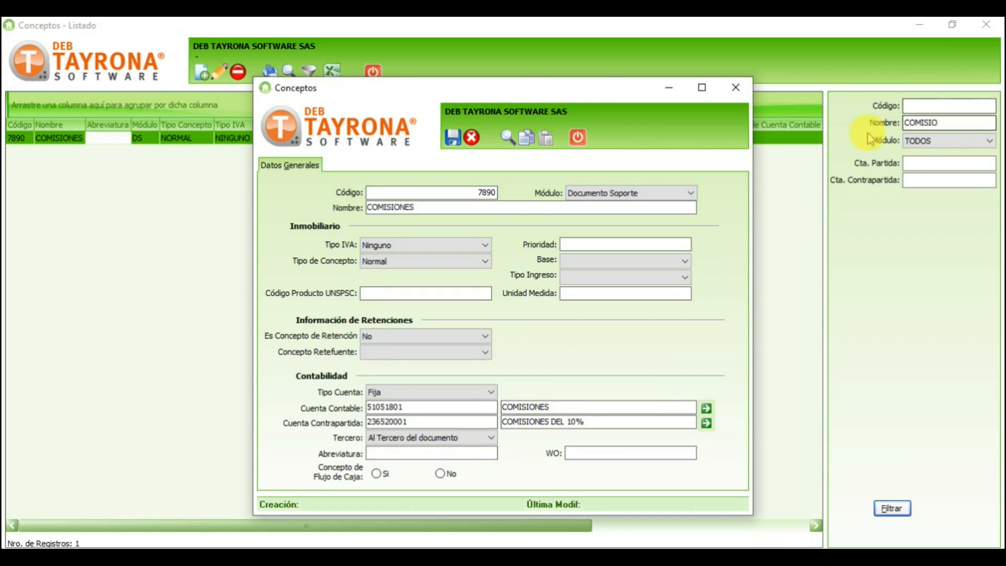
{"action": "key", "text": "Escape"}
{"action": "left_click_drag", "start_coordinate": [969, 124], "coordinate": [674, 128]}
{"action": "type", "text": "11%"}
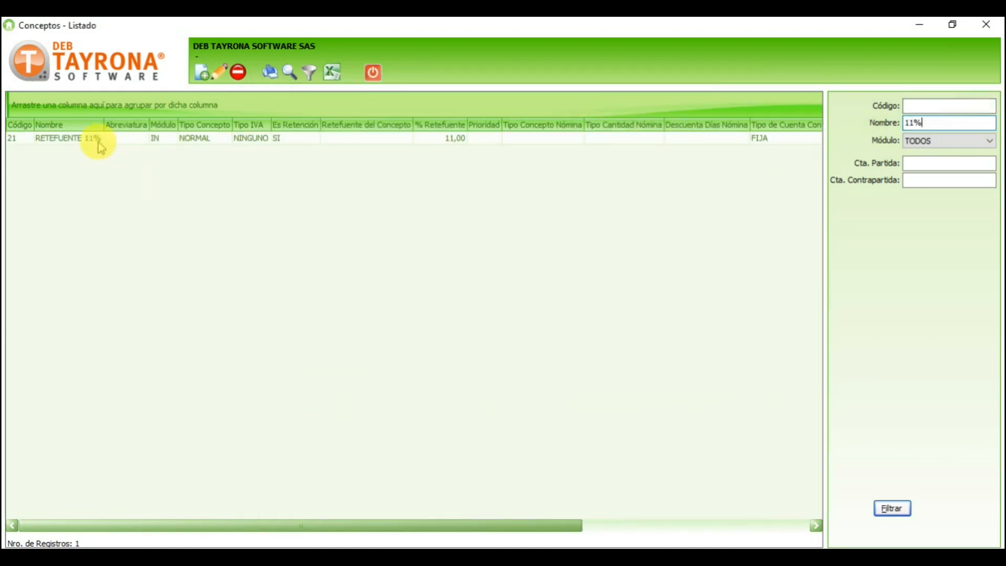
{"action": "left_click", "coordinate": [86, 139]}
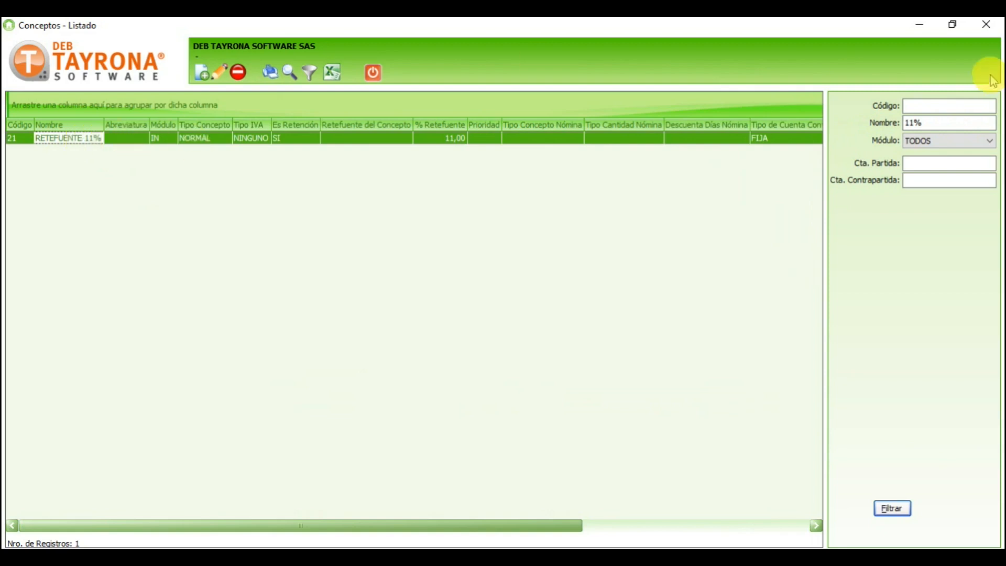
Step: Refilter by 2.5 and then 3.5 to check RETEFUENTE 2.5% and RETEFUENTE 3.5%
{"action": "left_click_drag", "start_coordinate": [945, 122], "coordinate": [824, 128]}
{"action": "type", "text": "2.5"}
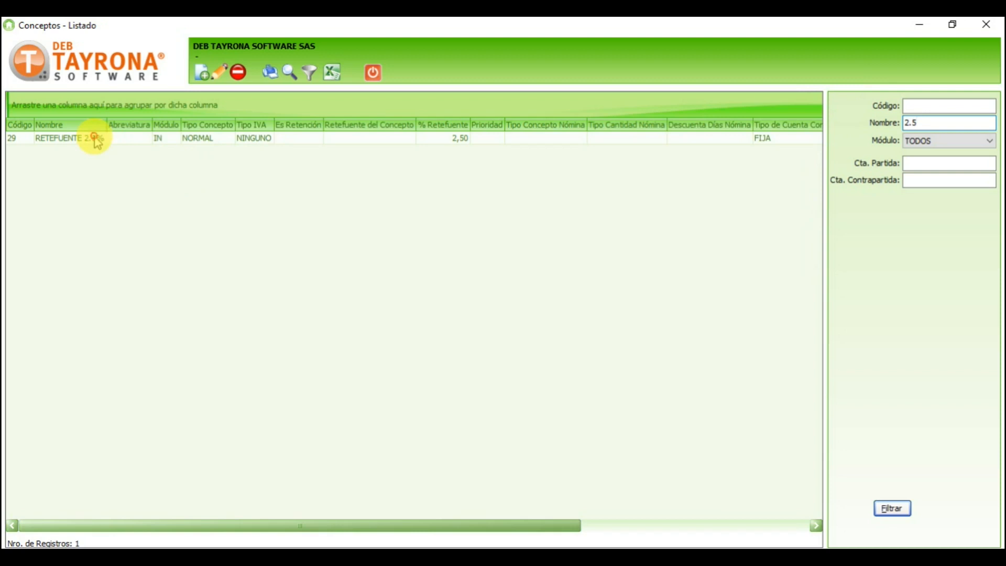
{"action": "left_click", "coordinate": [95, 139]}
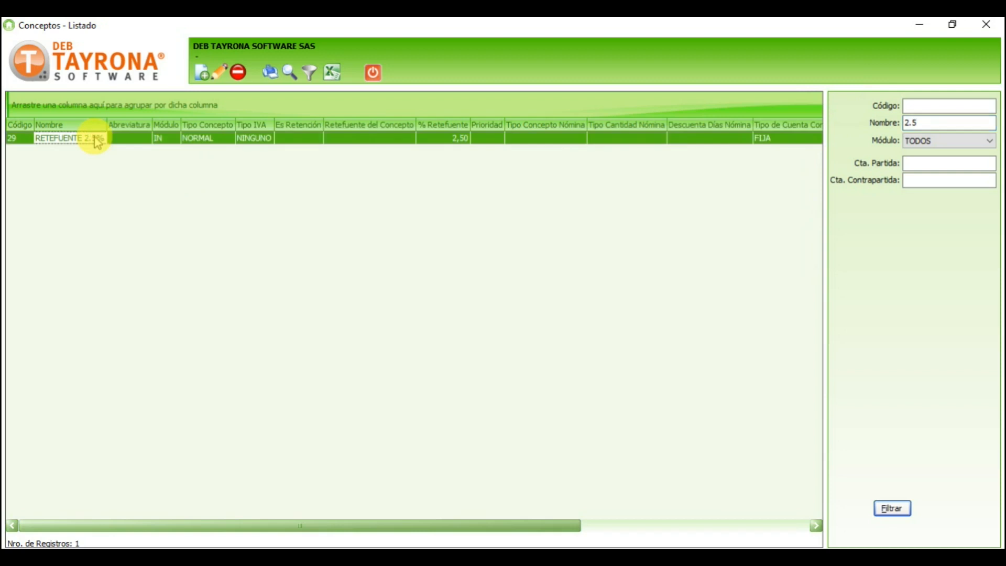
{"action": "left_click", "coordinate": [923, 123]}
{"action": "key", "text": "Left"}
{"action": "key", "text": "Left"}
{"action": "key", "text": "BackSpace"}
{"action": "type", "text": "3"}
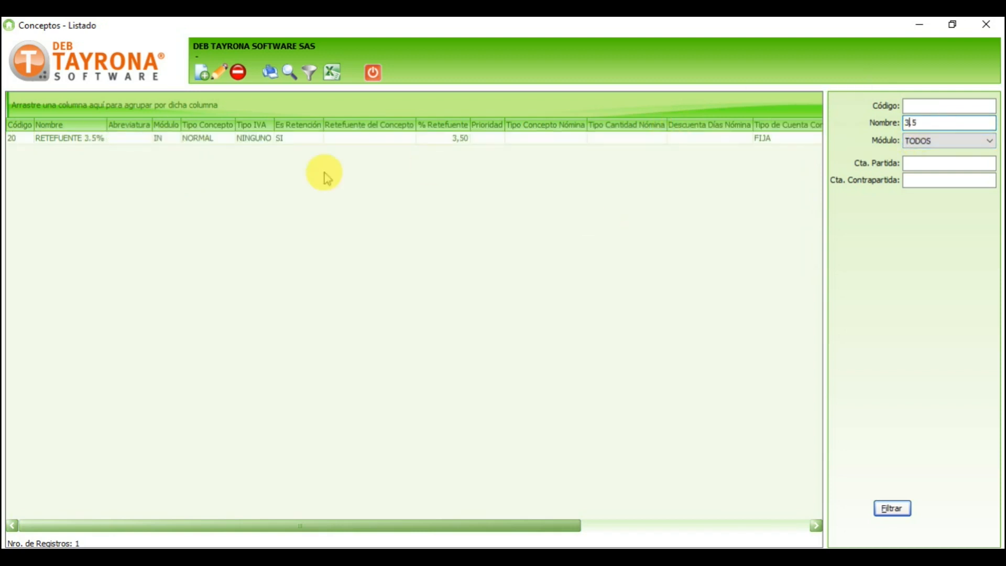
{"action": "left_click", "coordinate": [172, 141]}
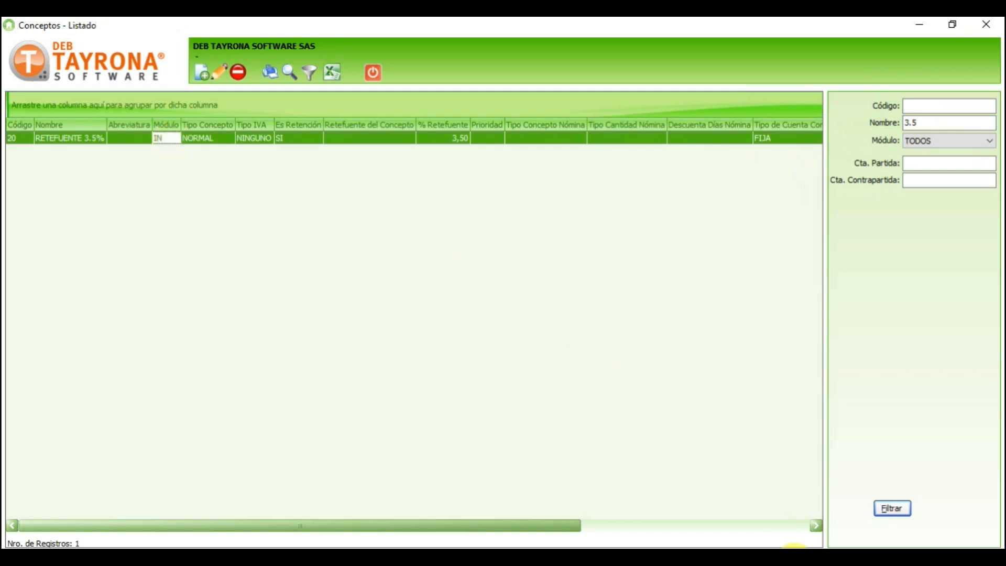
Step: Choose RETEFUENTE 11% as the COMISIONES concept's withholding and save the concept
{"action": "mouse_move", "coordinate": [793, 548]}
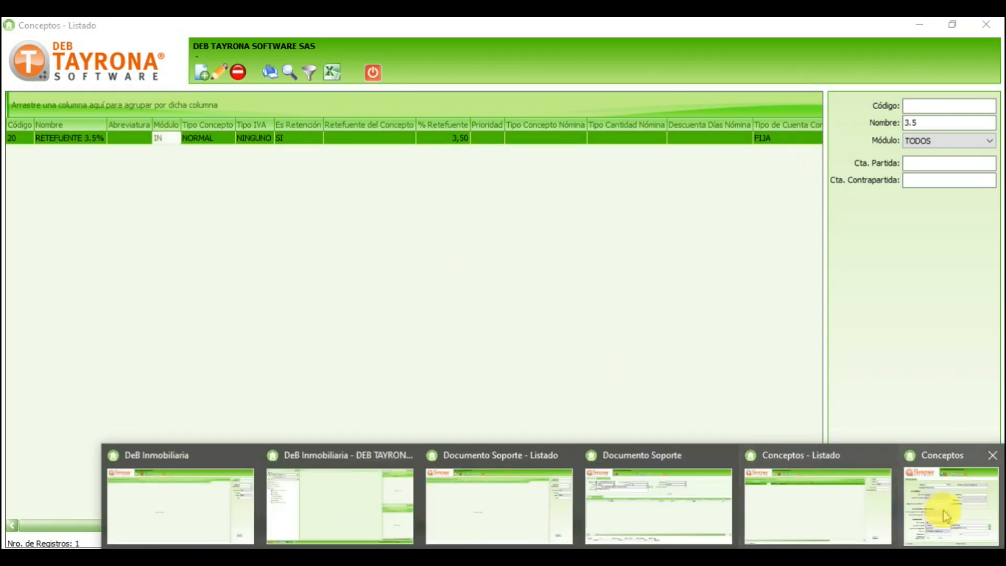
{"action": "left_click", "coordinate": [943, 517]}
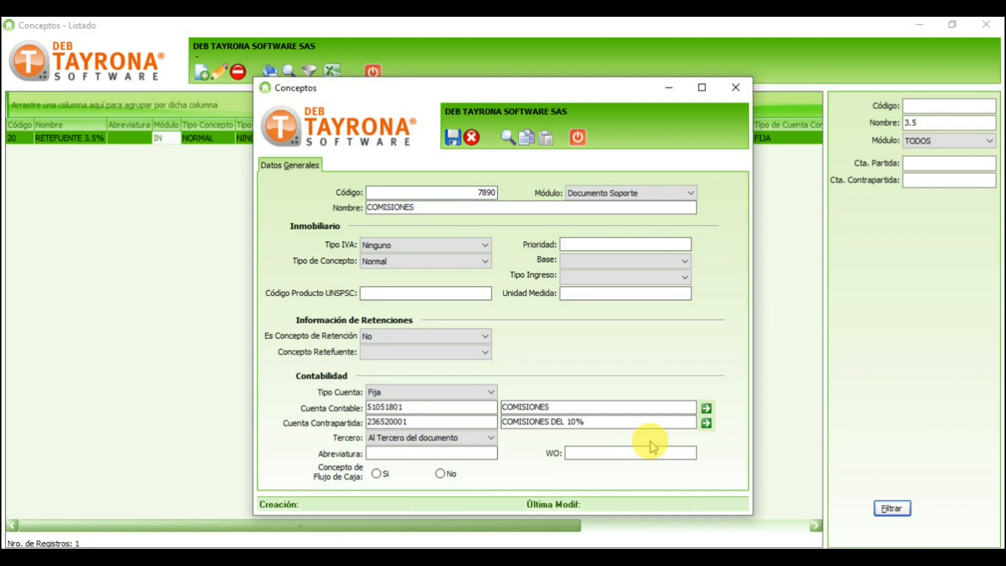
{"action": "left_click", "coordinate": [485, 352]}
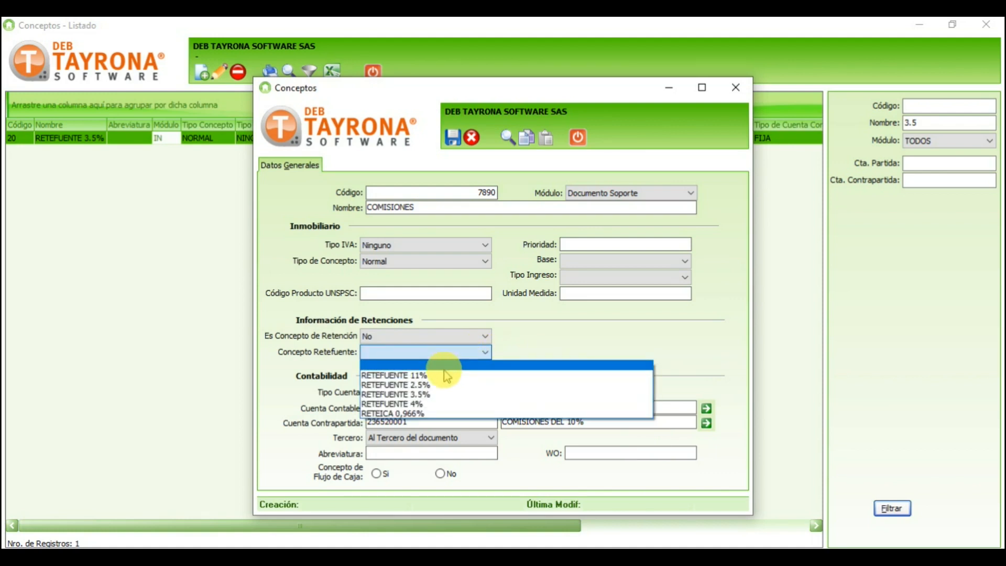
{"action": "left_click", "coordinate": [444, 375]}
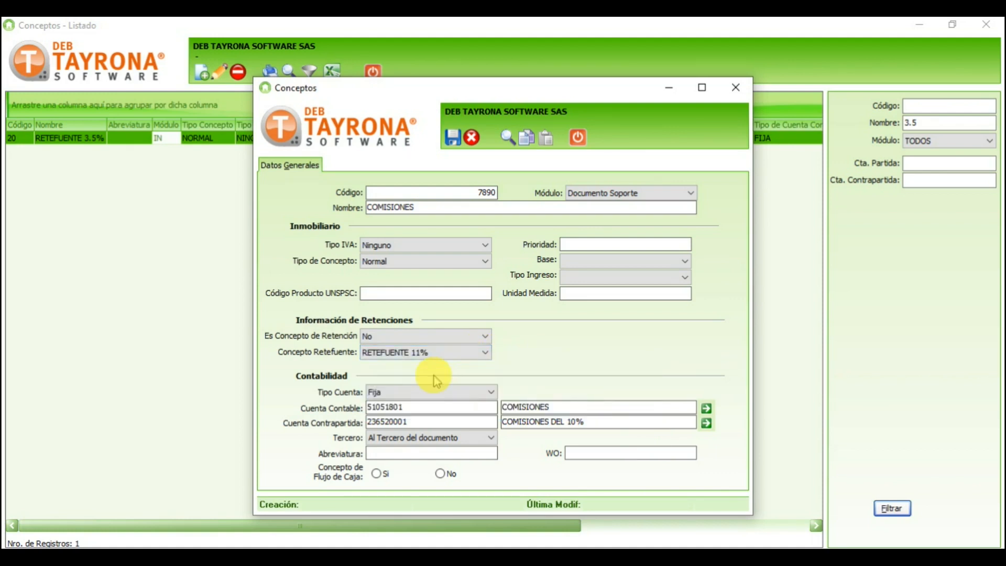
{"action": "left_click", "coordinate": [453, 138]}
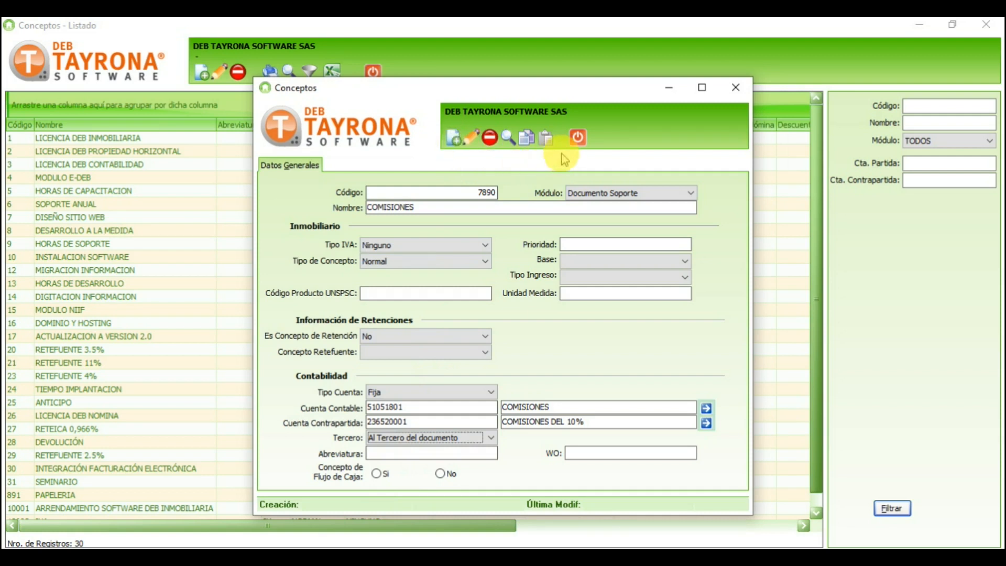
Step: Close the concept windows and the unsaved Documento Soporte form
{"action": "left_click", "coordinate": [577, 138]}
{"action": "left_click", "coordinate": [373, 73]}
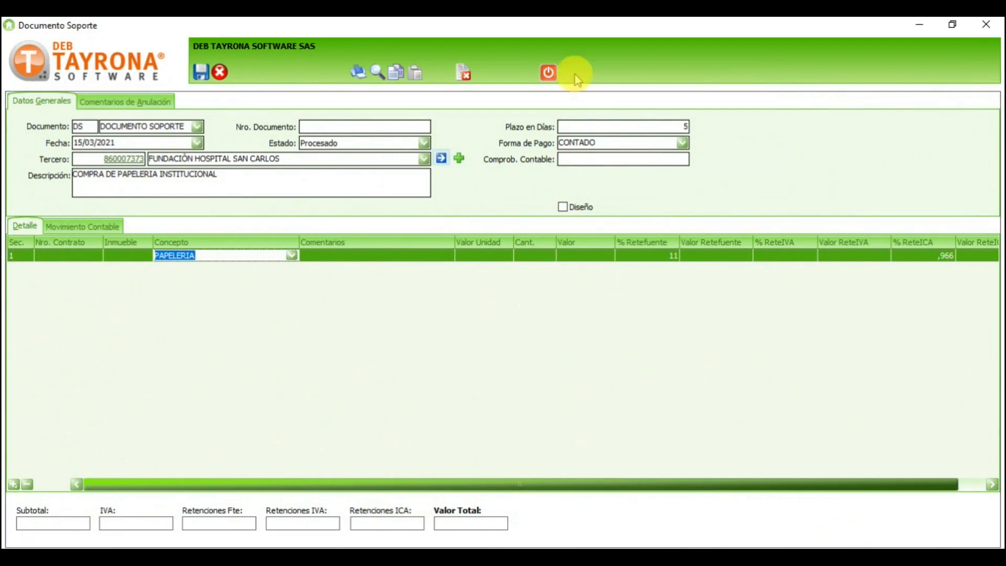
{"action": "left_click", "coordinate": [549, 72]}
{"action": "left_click", "coordinate": [554, 338]}
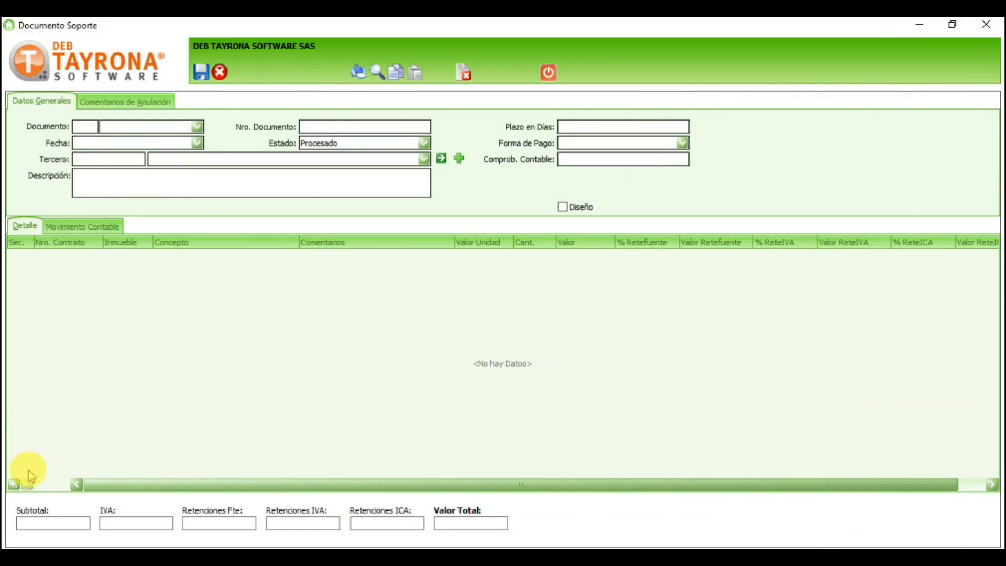
Step: Add a detail line with concept COMISIONES
{"action": "left_click", "coordinate": [14, 483]}
{"action": "left_click", "coordinate": [272, 257]}
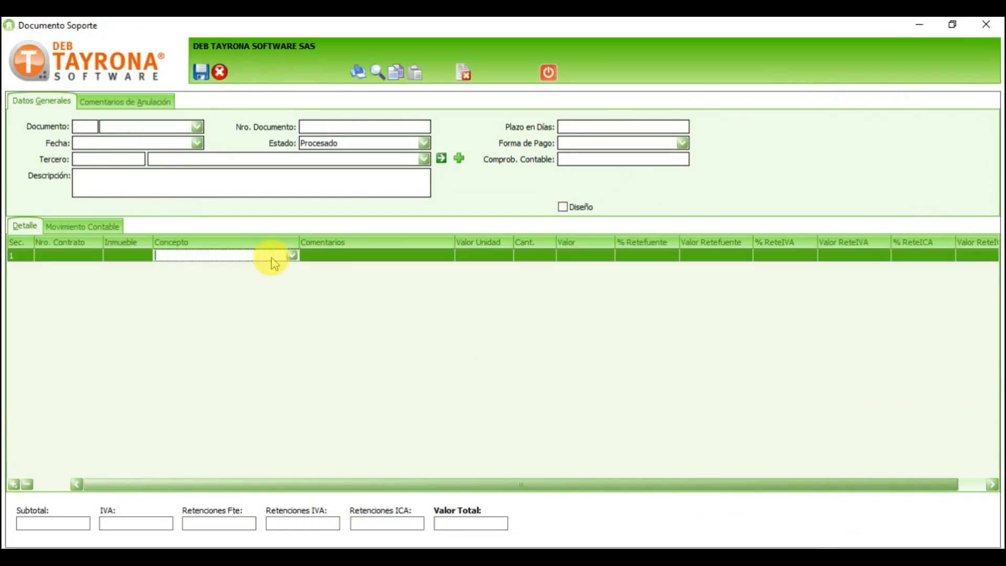
{"action": "left_click", "coordinate": [292, 255]}
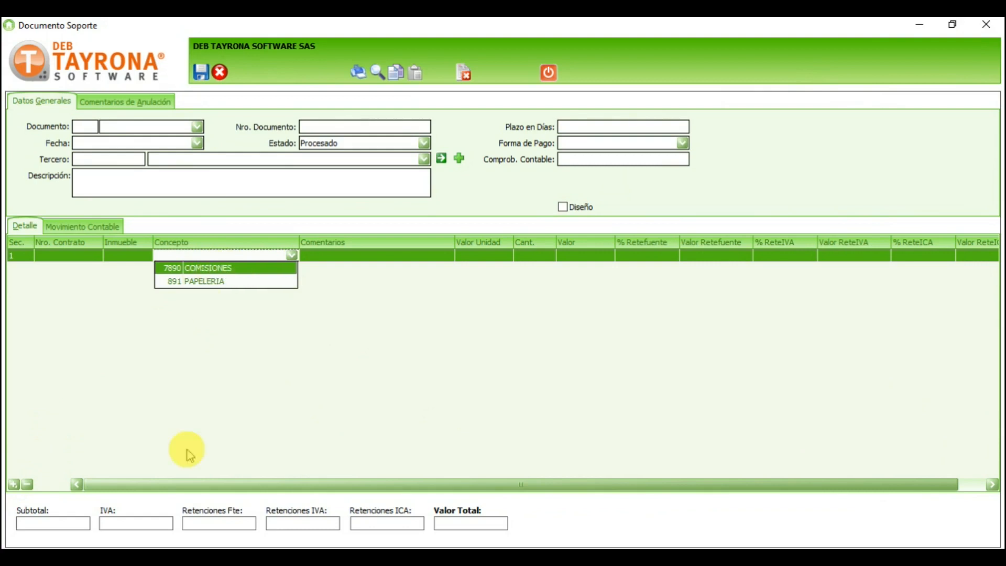
{"action": "left_click", "coordinate": [225, 267]}
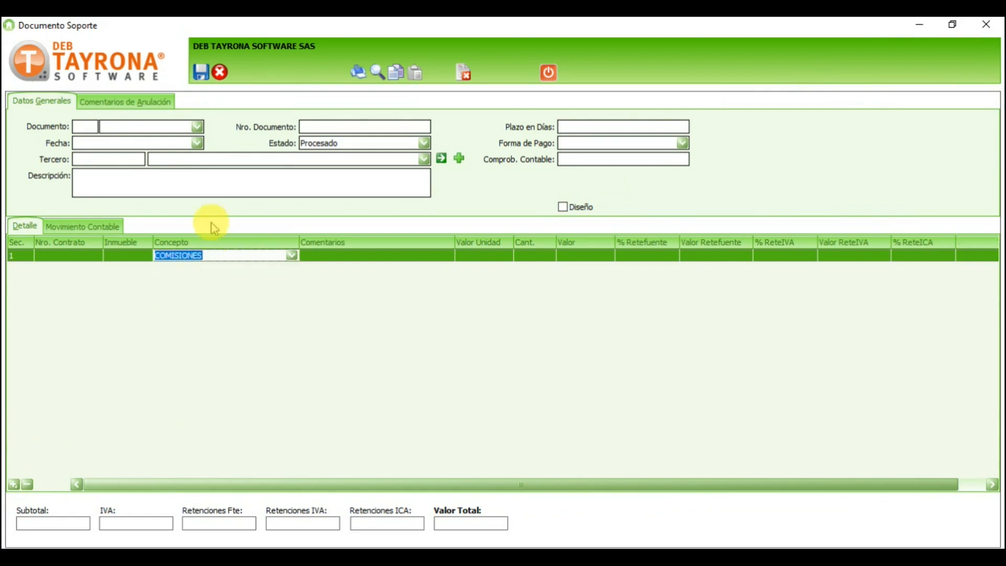
Step: Set document type DS, date 15/03/2021, 5-day term and payment method CONTADO
{"action": "left_click", "coordinate": [196, 126]}
{"action": "left_click", "coordinate": [170, 141]}
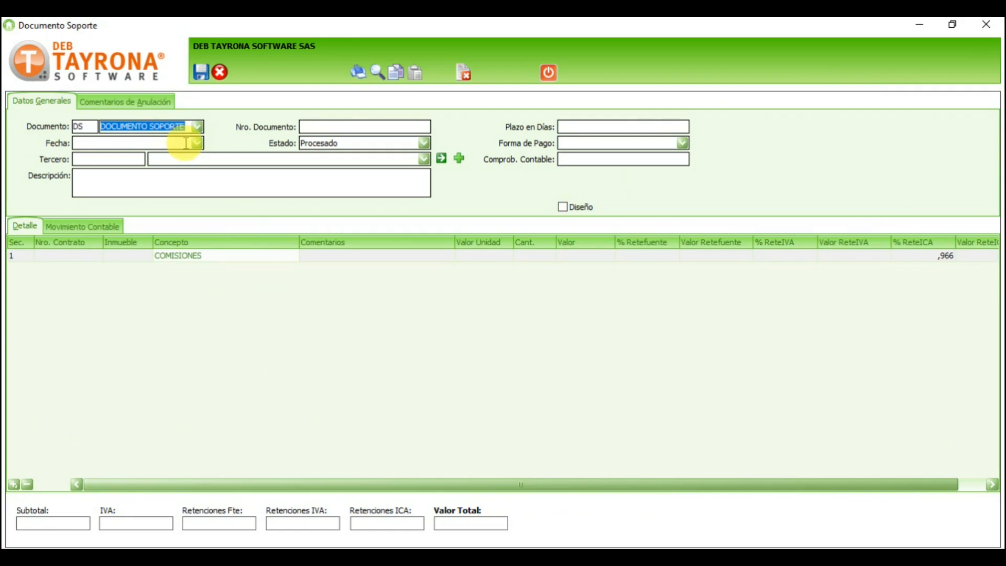
{"action": "left_click", "coordinate": [196, 142]}
{"action": "left_click", "coordinate": [105, 197]}
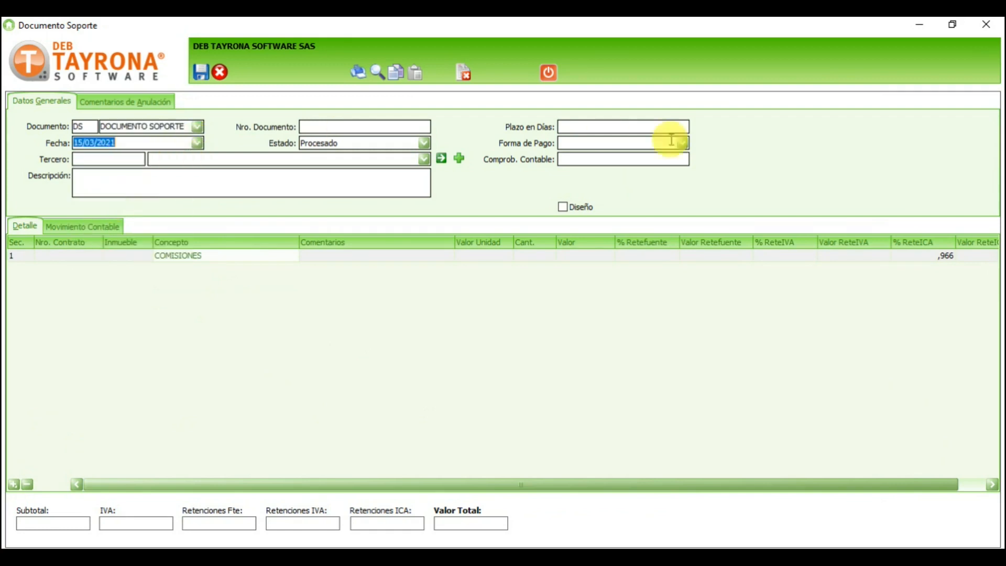
{"action": "left_click", "coordinate": [673, 127]}
{"action": "type", "text": "5"}
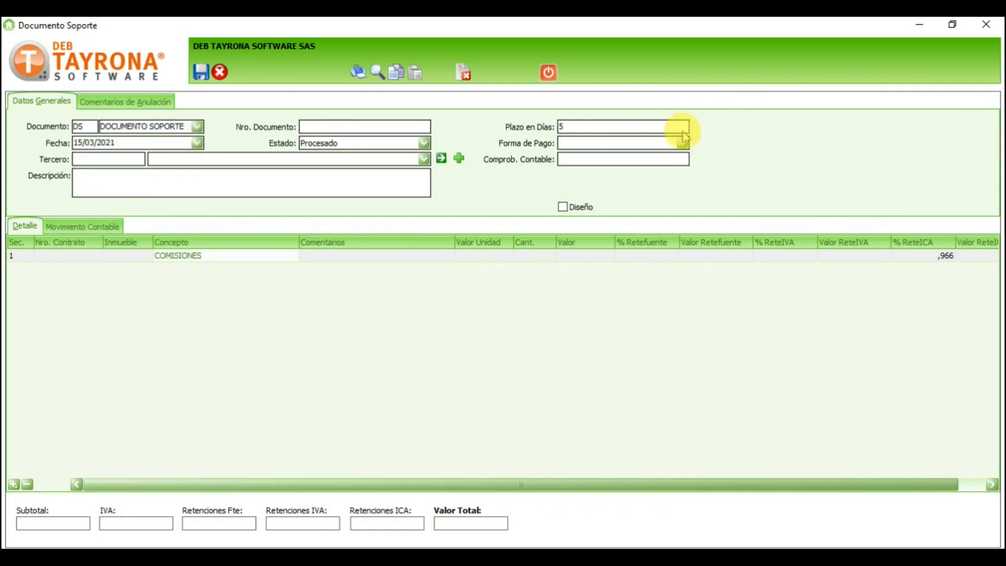
{"action": "left_click", "coordinate": [682, 143]}
{"action": "left_click", "coordinate": [610, 153]}
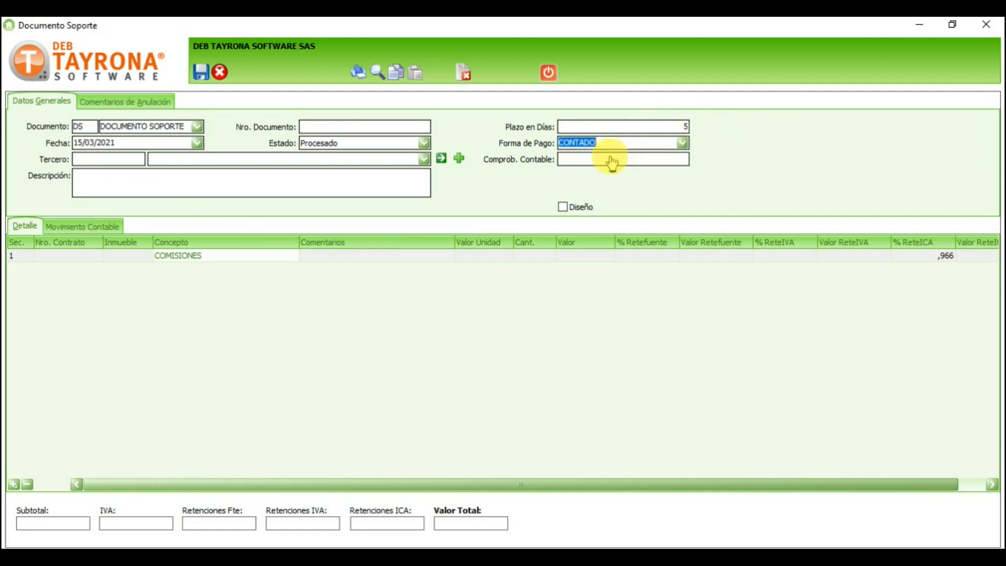
Step: Pick the supplier by searching 'CARLOS' and enter description PAPELERIA INSTITUCIONAL
{"action": "left_click", "coordinate": [425, 159]}
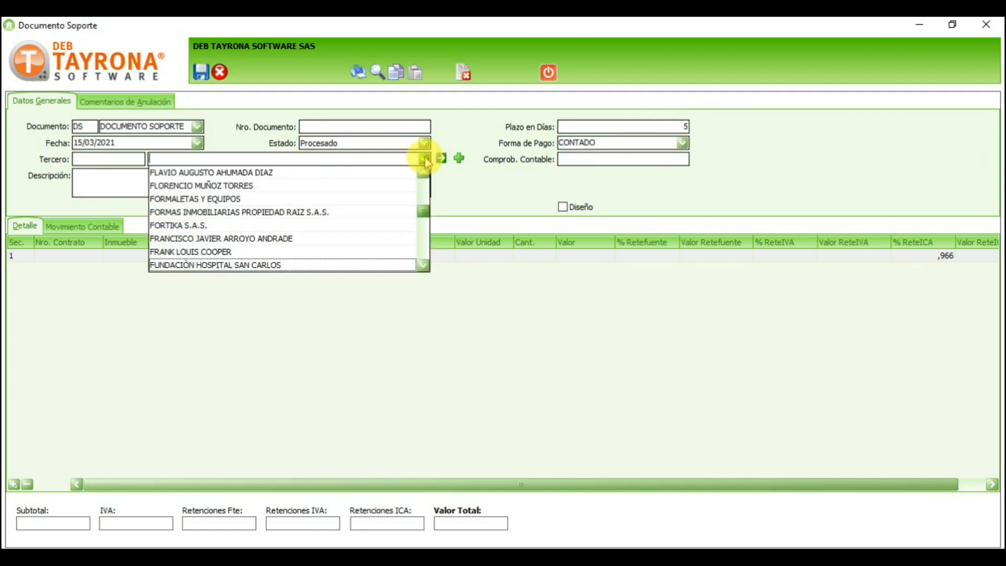
{"action": "key", "text": "Return"}
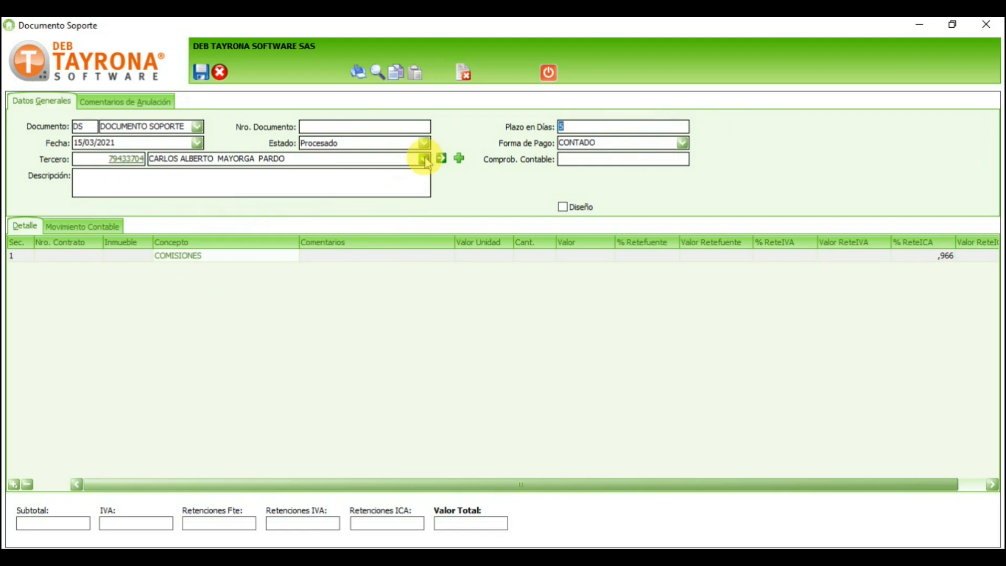
{"action": "left_click", "coordinate": [292, 179]}
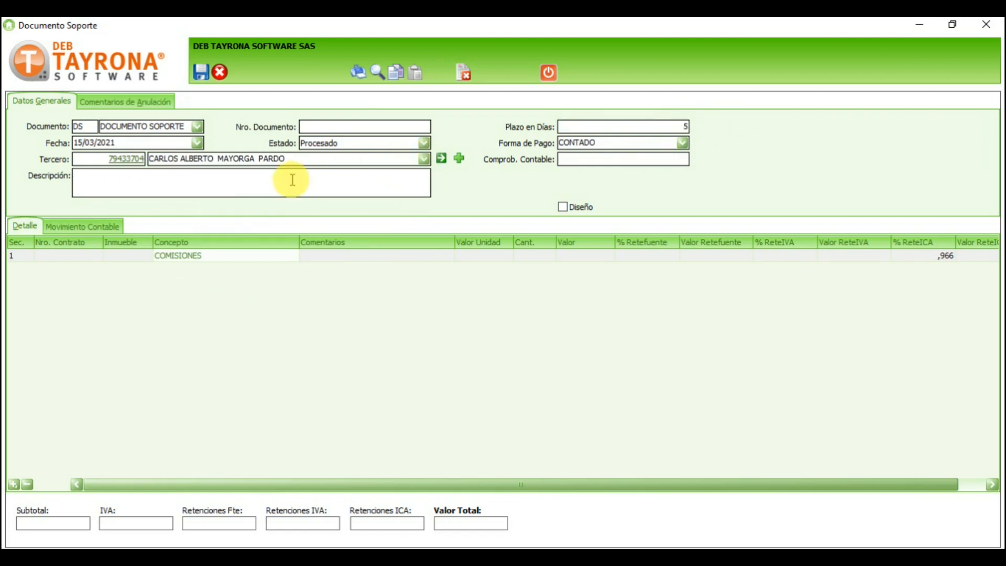
{"action": "type", "text": "PAL"}
{"action": "key", "text": "BackSpace"}
{"action": "type", "text": "PEL"}
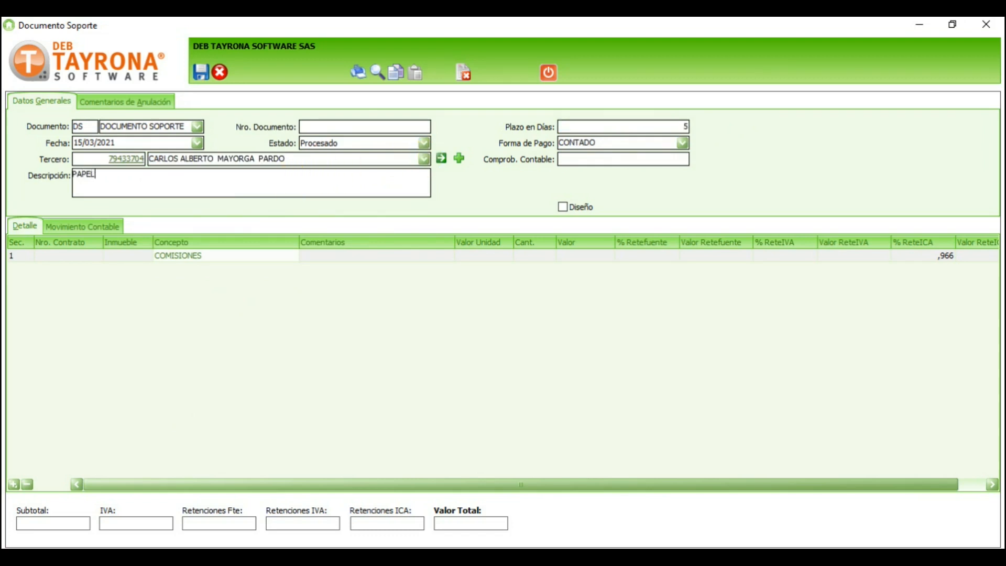
{"action": "type", "text": "ERIA INSTRIT"}
{"action": "key", "text": "BackSpace"}
{"action": "key", "text": "BackSpace"}
{"action": "type", "text": "ITUCIONAL"}
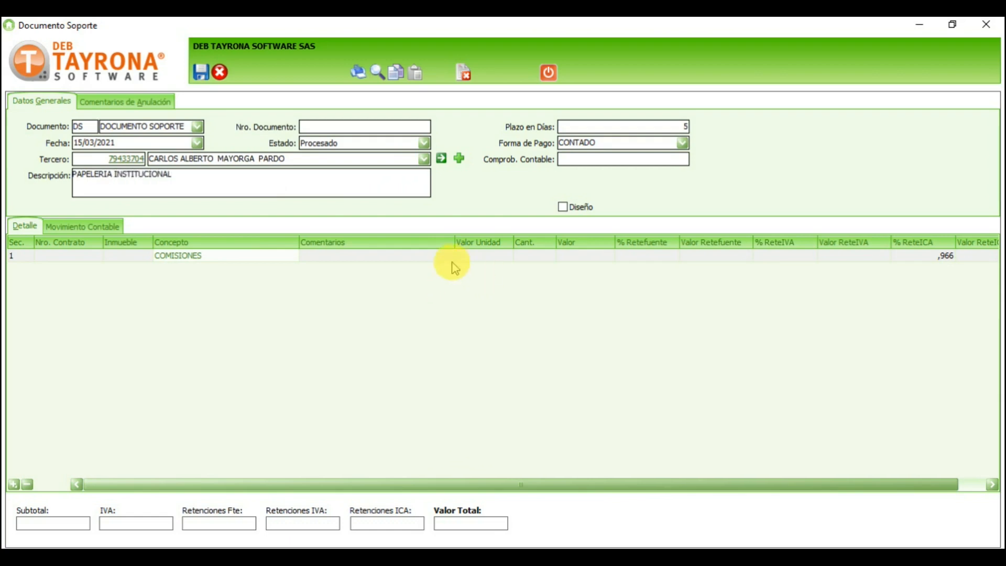
{"action": "left_click", "coordinate": [411, 252]}
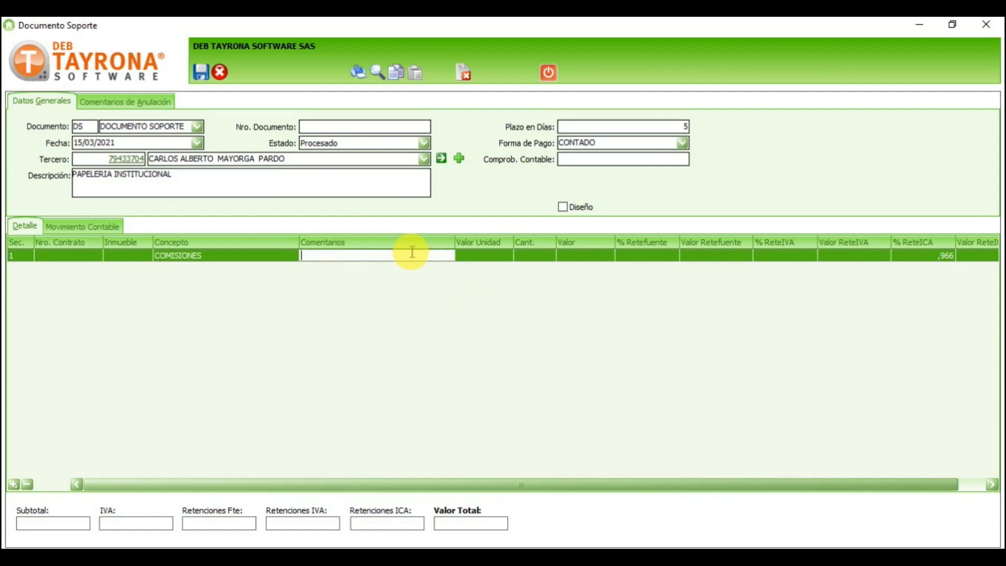
Step: Switch line 1's concept to PAPELERIA and enter unit value 10
{"action": "key", "text": "Tab"}
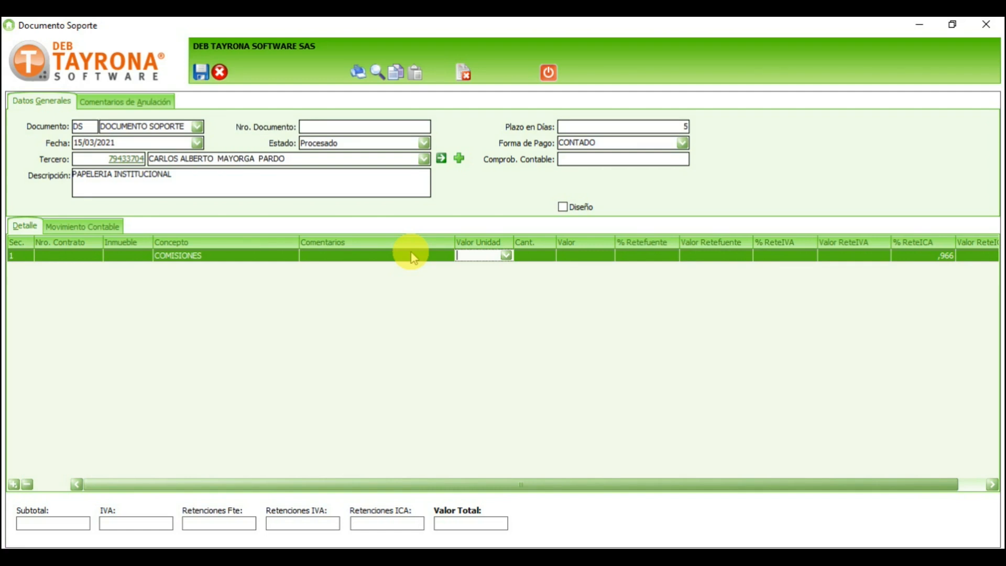
{"action": "type", "text": "1"}
{"action": "key", "text": "Tab"}
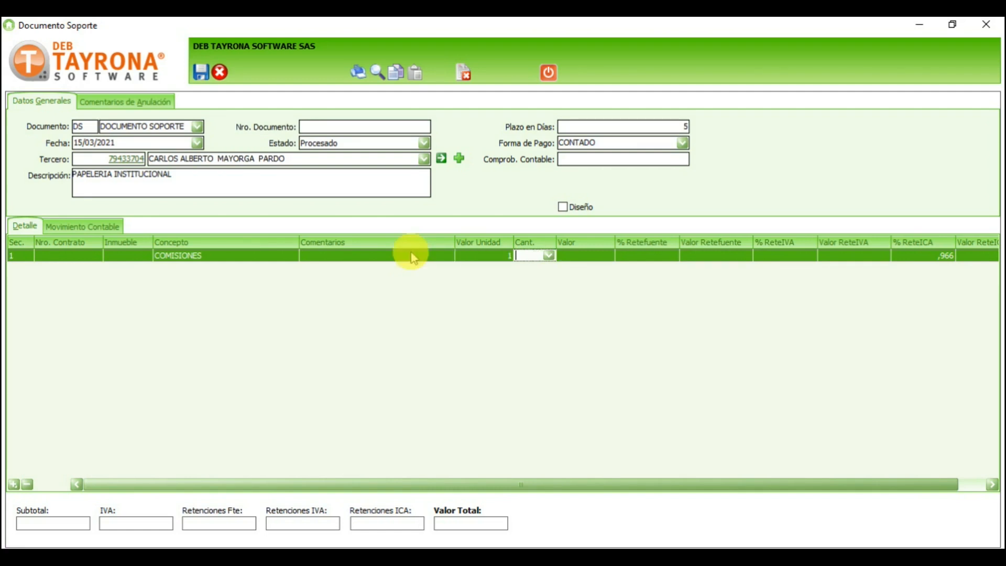
{"action": "left_click", "coordinate": [285, 255]}
{"action": "left_click", "coordinate": [291, 255]}
{"action": "left_click", "coordinate": [237, 288]}
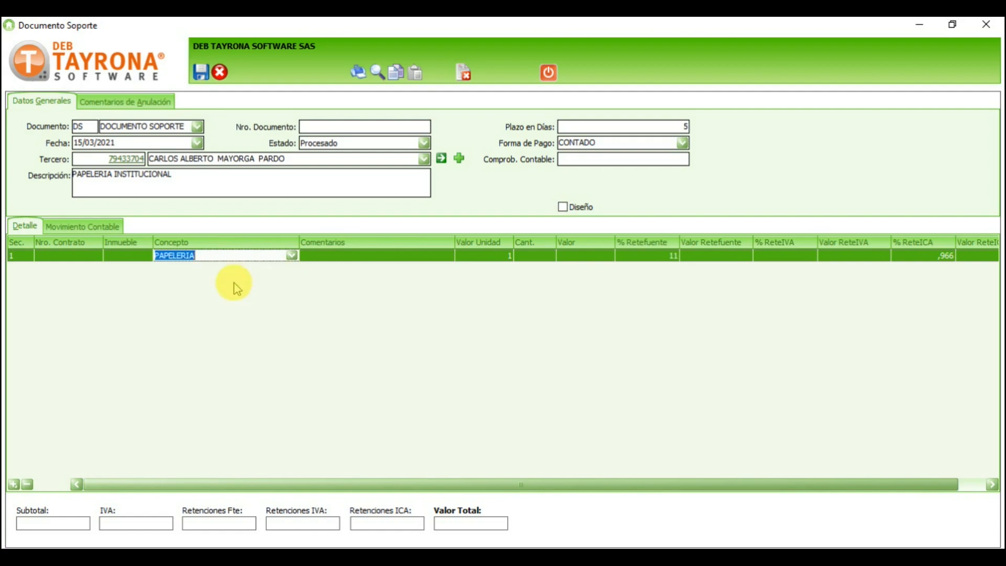
{"action": "left_click", "coordinate": [488, 255]}
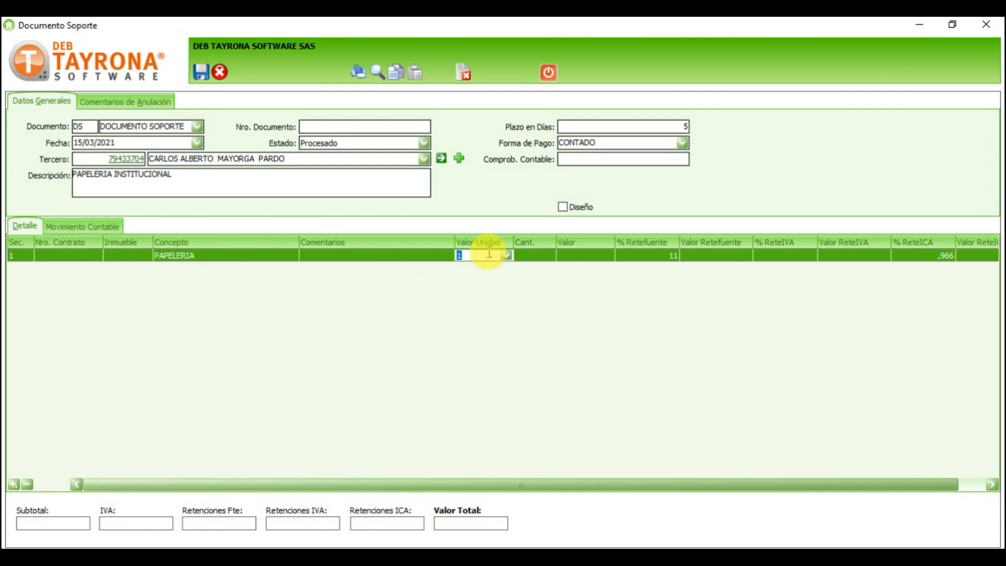
{"action": "type", "text": "10"}
{"action": "key", "text": "Tab"}
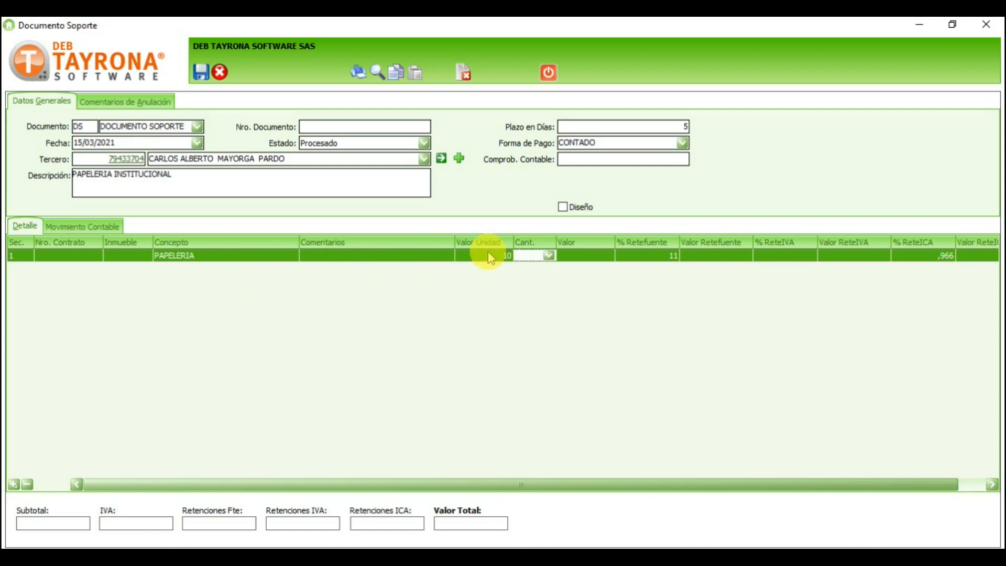
Step: Enter quantity 12000 for a 120.000 line value and confirm the 11% retefuente
{"action": "type", "text": "12000"}
{"action": "key", "text": "Tab"}
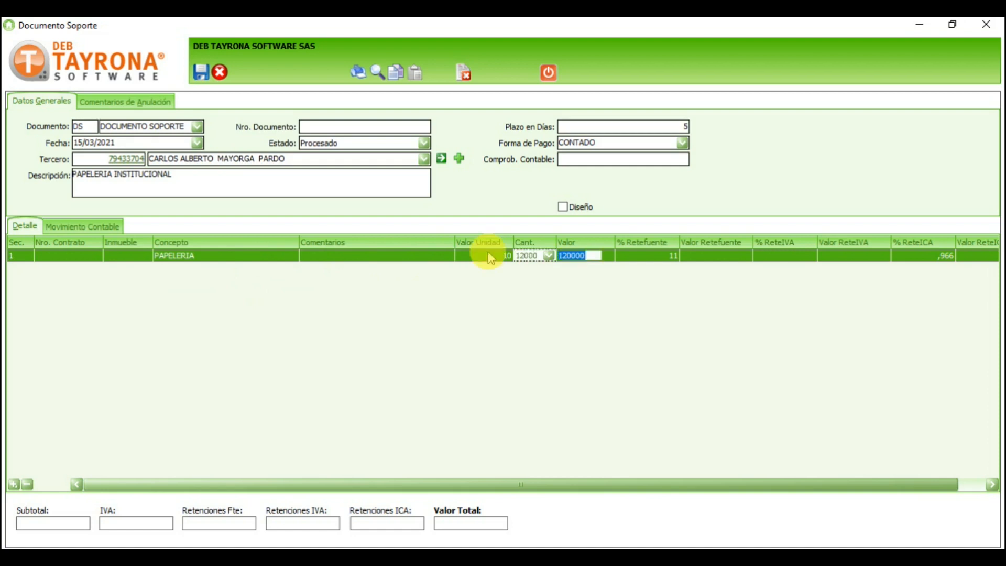
{"action": "left_click", "coordinate": [541, 256]}
{"action": "left_click", "coordinate": [588, 255]}
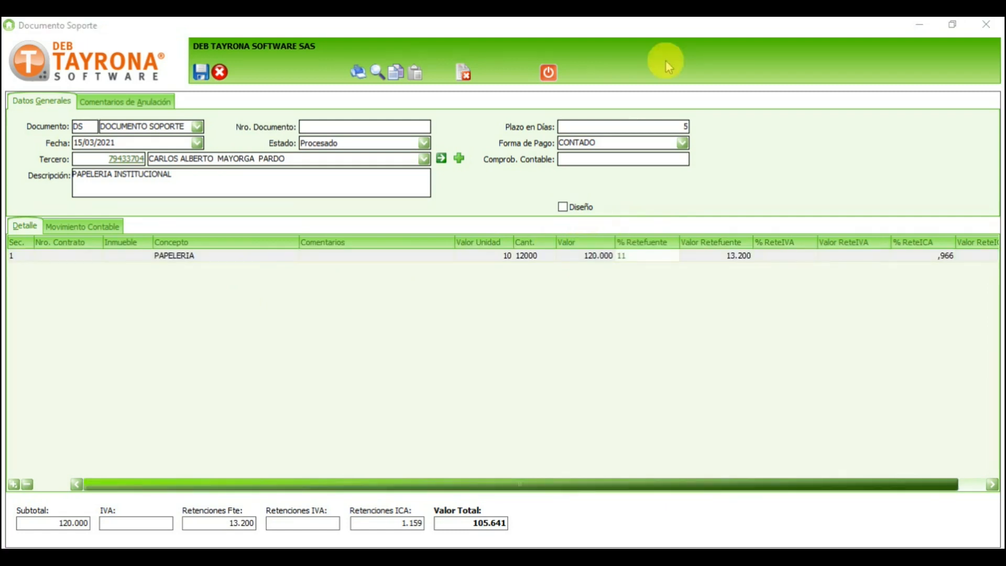
{"action": "double_click", "coordinate": [647, 257]}
{"action": "left_click", "coordinate": [646, 257]}
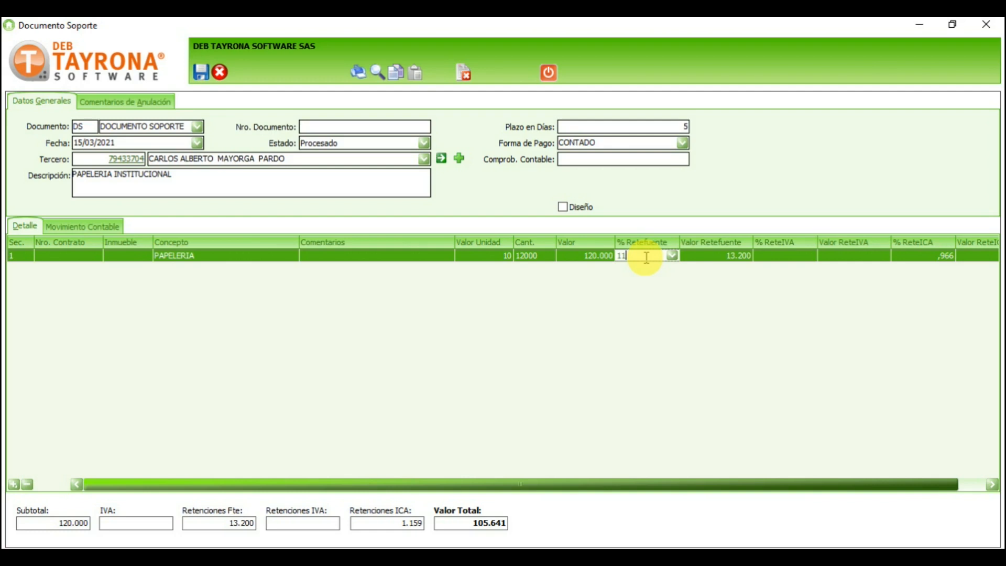
Step: Review the 13.200 retefuente and ReteIVA amounts, then select the 0,966 ReteICA rate
{"action": "left_click", "coordinate": [199, 255]}
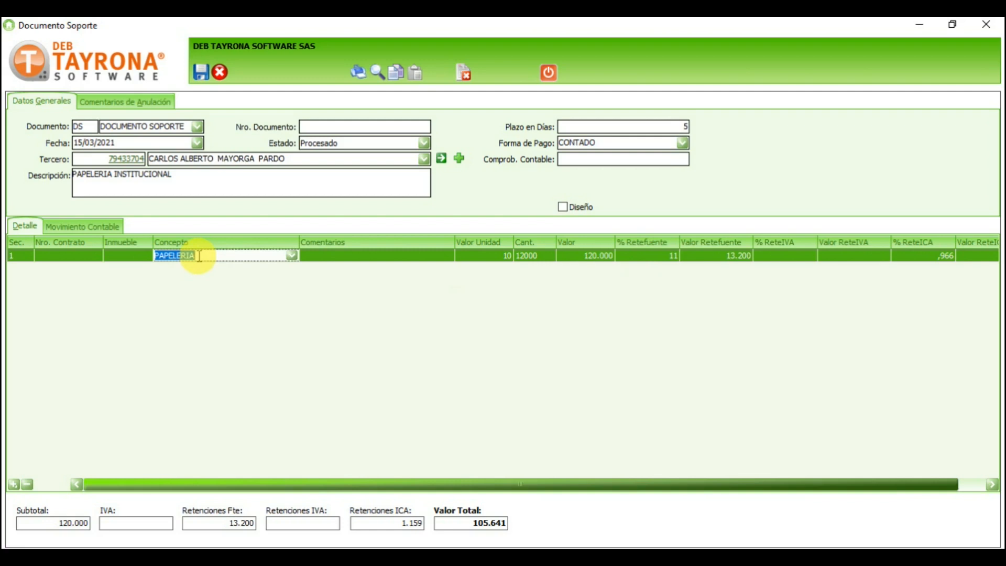
{"action": "left_click", "coordinate": [725, 257]}
{"action": "left_click", "coordinate": [650, 255]}
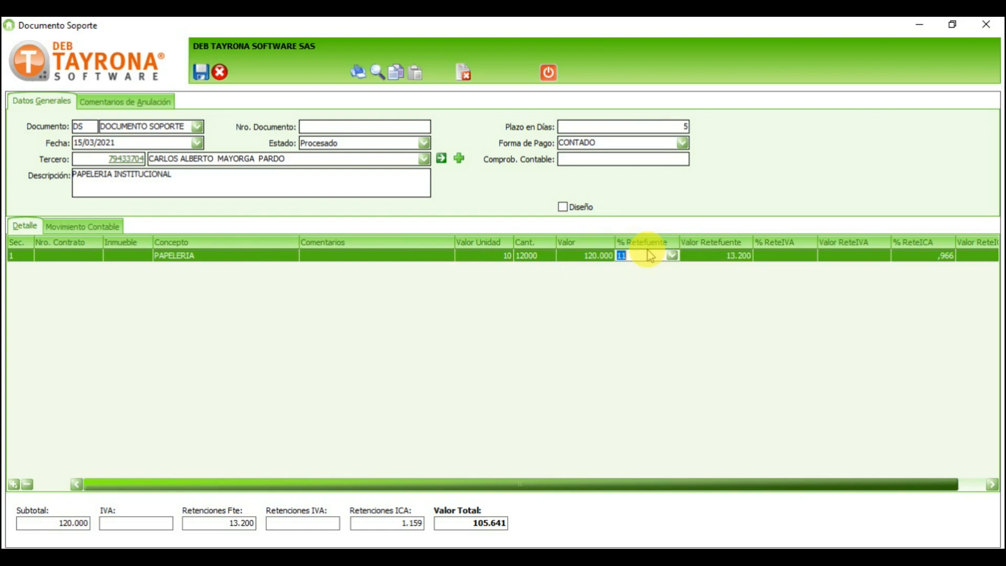
{"action": "left_click", "coordinate": [638, 257]}
{"action": "left_click", "coordinate": [724, 254]}
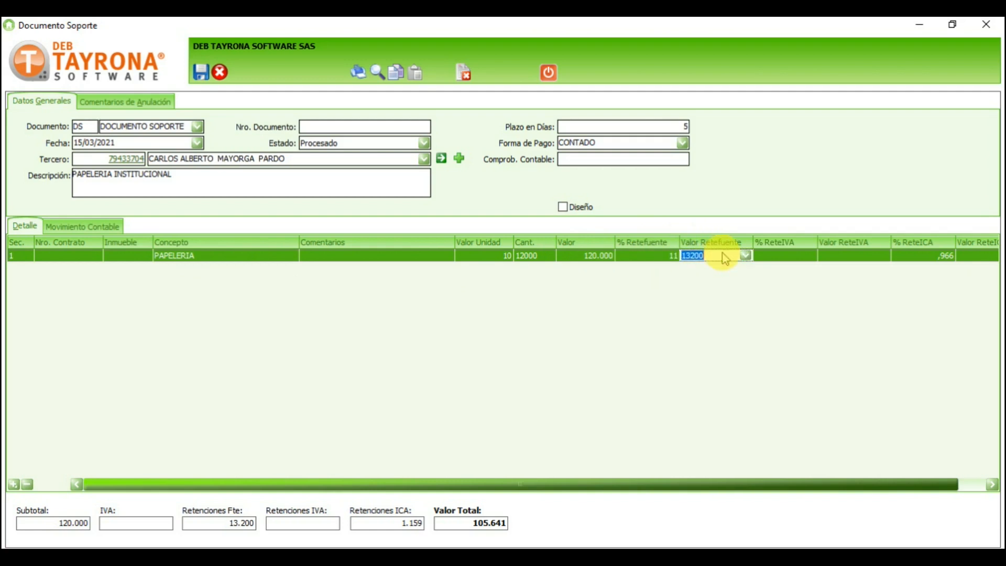
{"action": "left_click", "coordinate": [983, 485]}
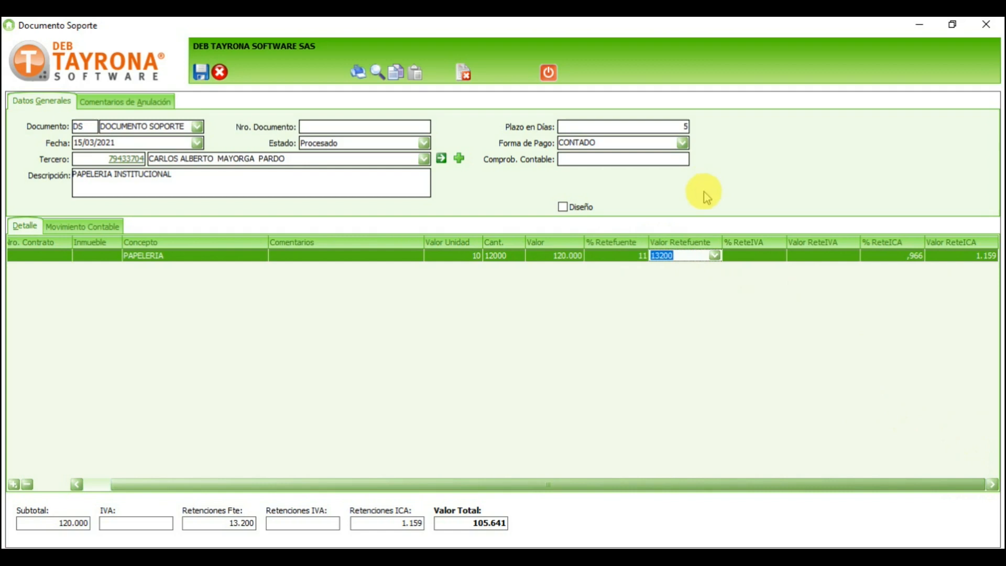
{"action": "left_click", "coordinate": [755, 257]}
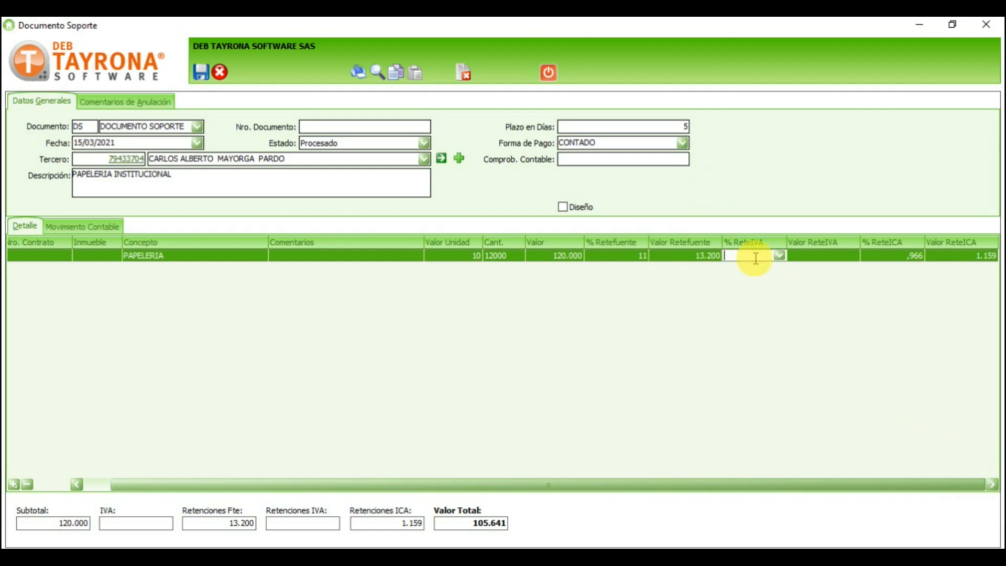
{"action": "left_click", "coordinate": [805, 256]}
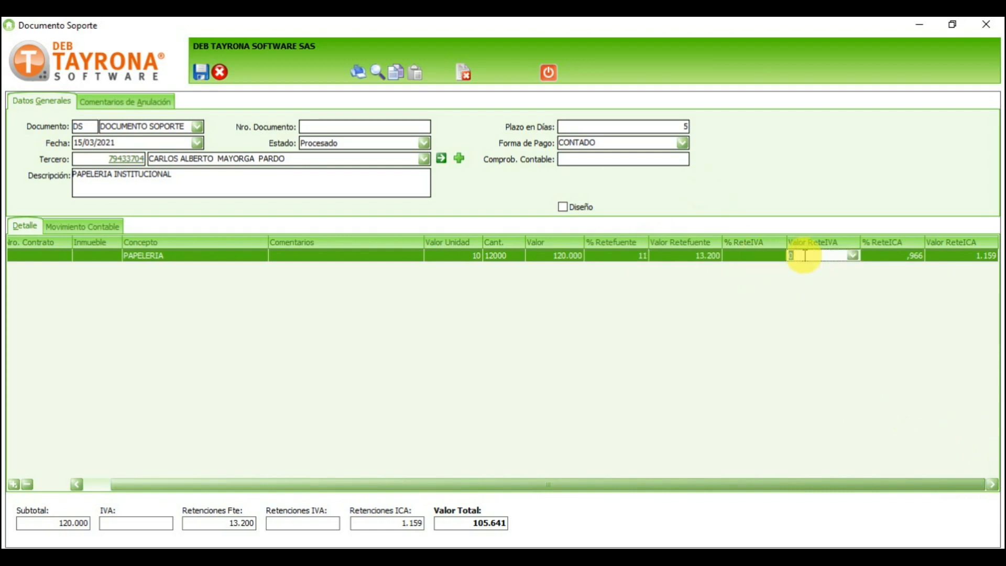
{"action": "left_click", "coordinate": [755, 255]}
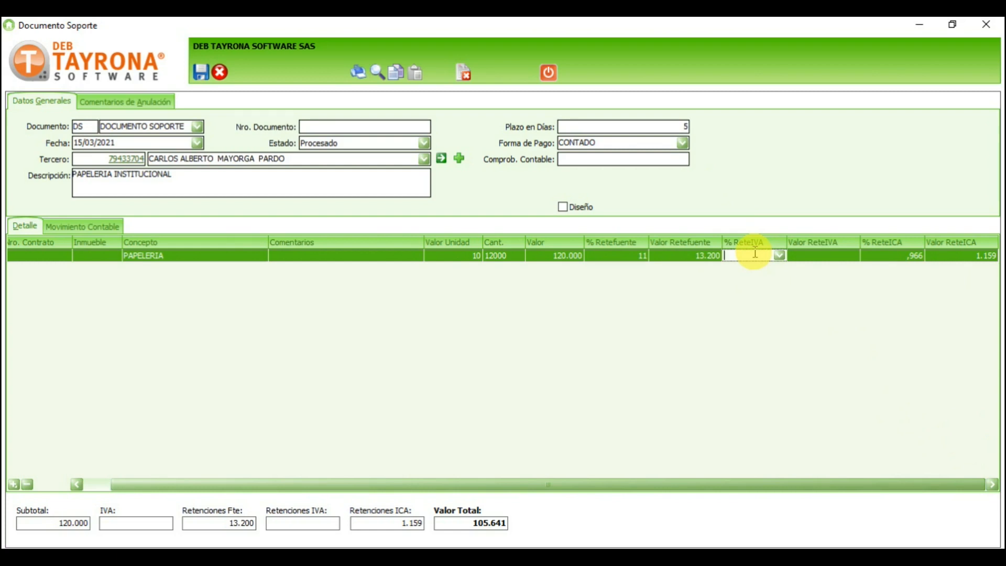
{"action": "left_click", "coordinate": [896, 258]}
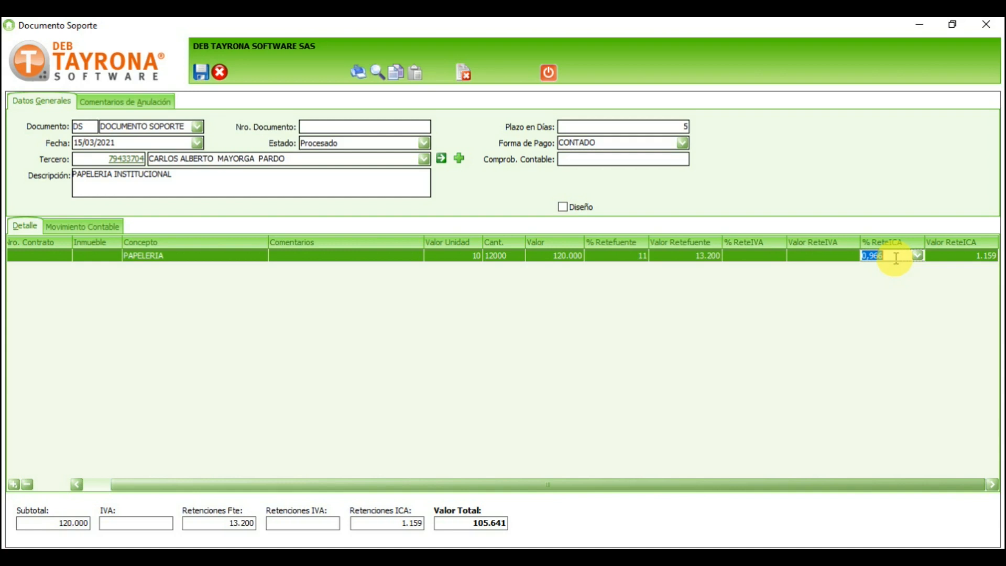
Step: Apply a 1% ReteICA (1.200) to the PAPELERIA line, bringing the total to 105.600, and save the document
{"action": "type", "text": "1"}
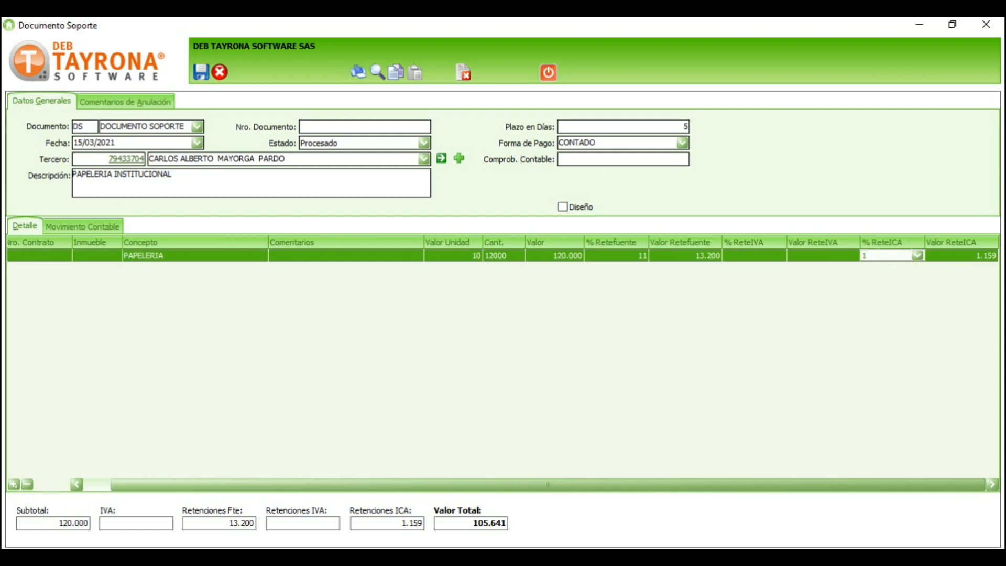
{"action": "key", "text": "Tab"}
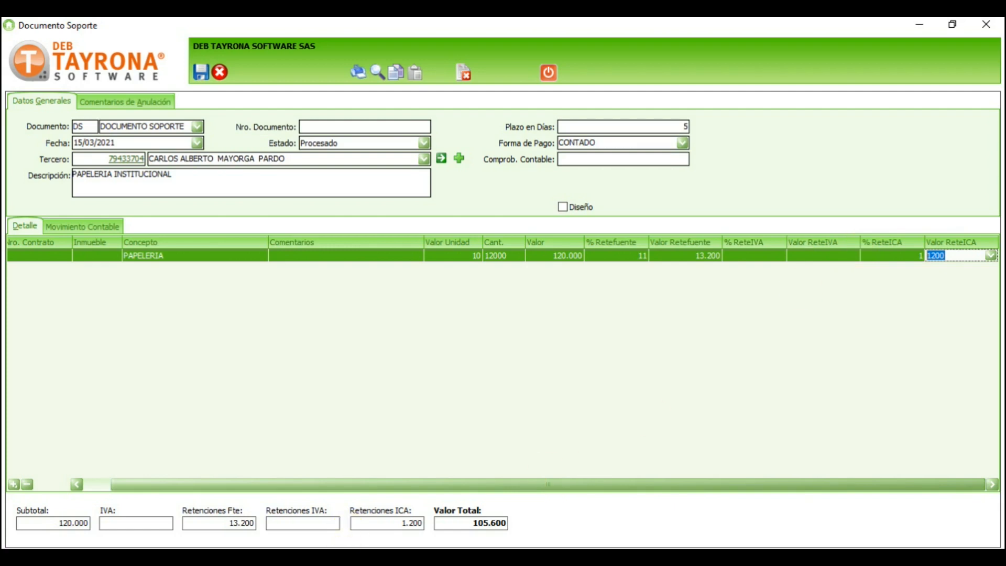
{"action": "left_click", "coordinate": [32, 521]}
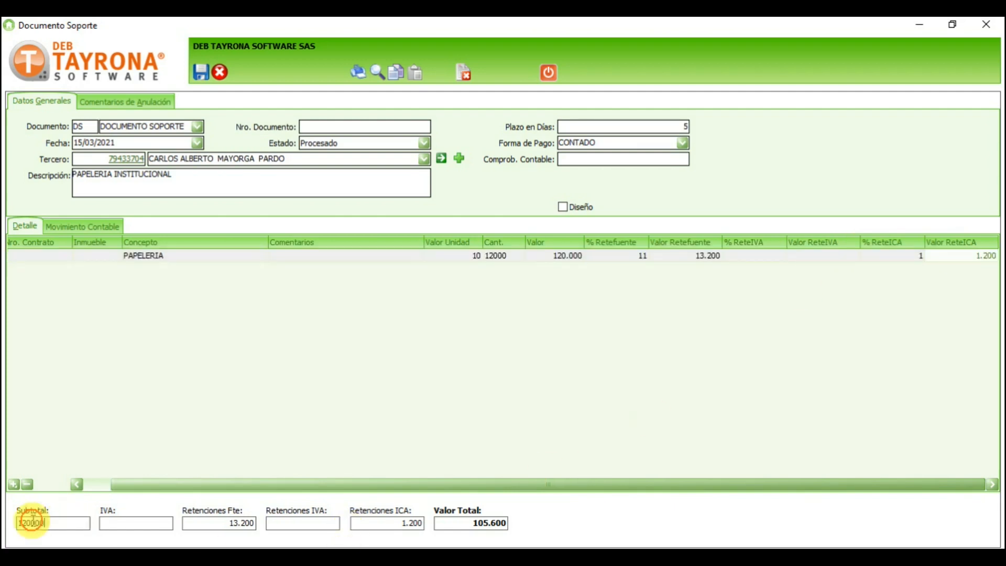
{"action": "left_click", "coordinate": [235, 522]}
{"action": "left_click", "coordinate": [451, 523]}
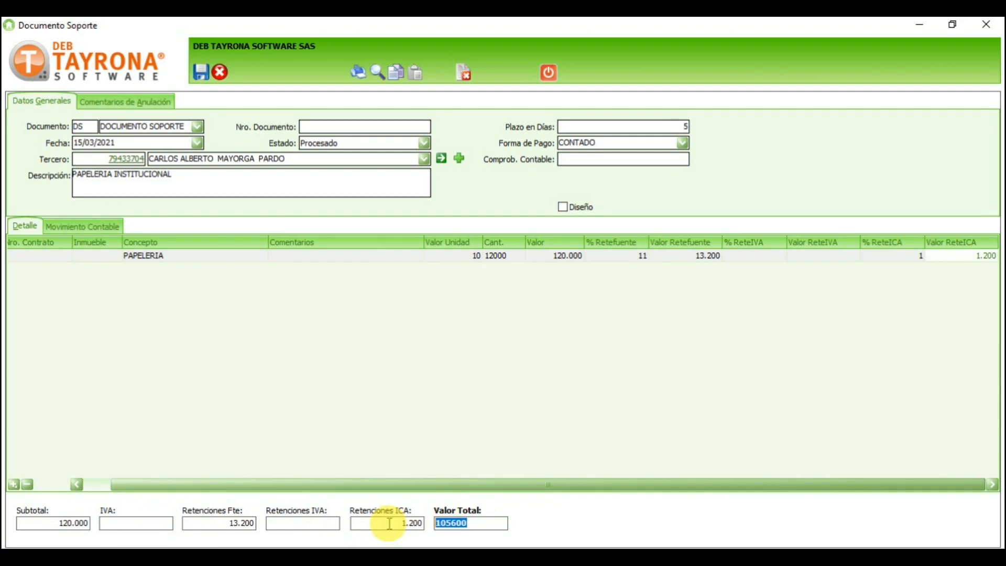
{"action": "left_click", "coordinate": [200, 73]}
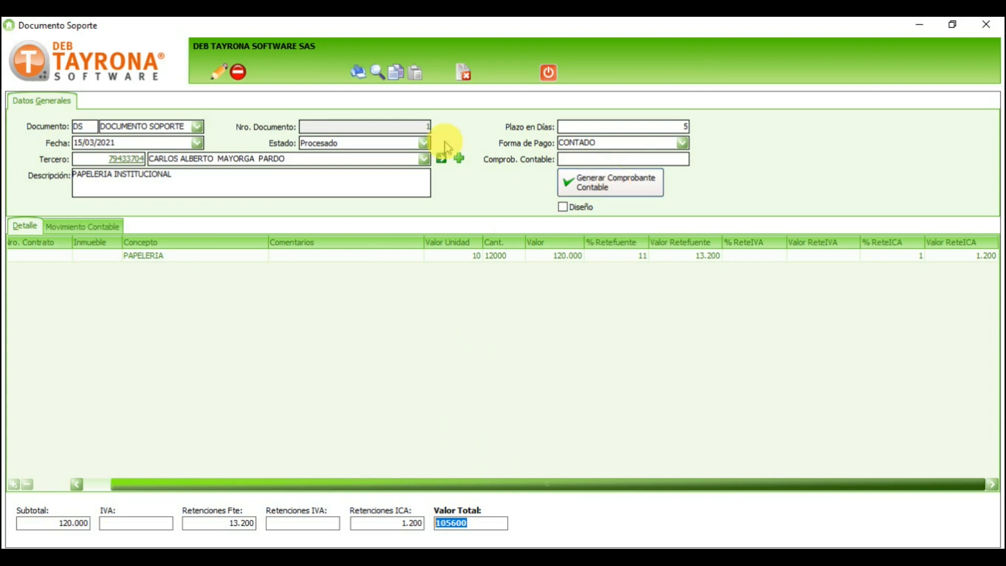
Step: Open the print preview of Documento Soporte DS 1 and scroll down to the 105.600 amount payable
{"action": "left_click", "coordinate": [359, 73]}
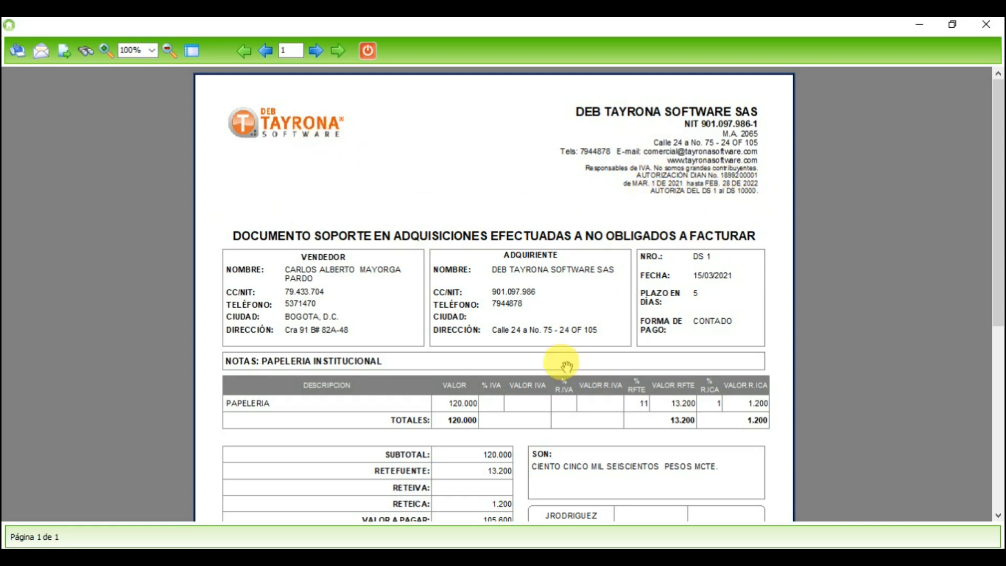
{"action": "scroll", "coordinate": [568, 366], "scroll_direction": "down", "scroll_amount": 2}
{"action": "scroll", "coordinate": [568, 283], "scroll_direction": "down", "scroll_amount": 1}
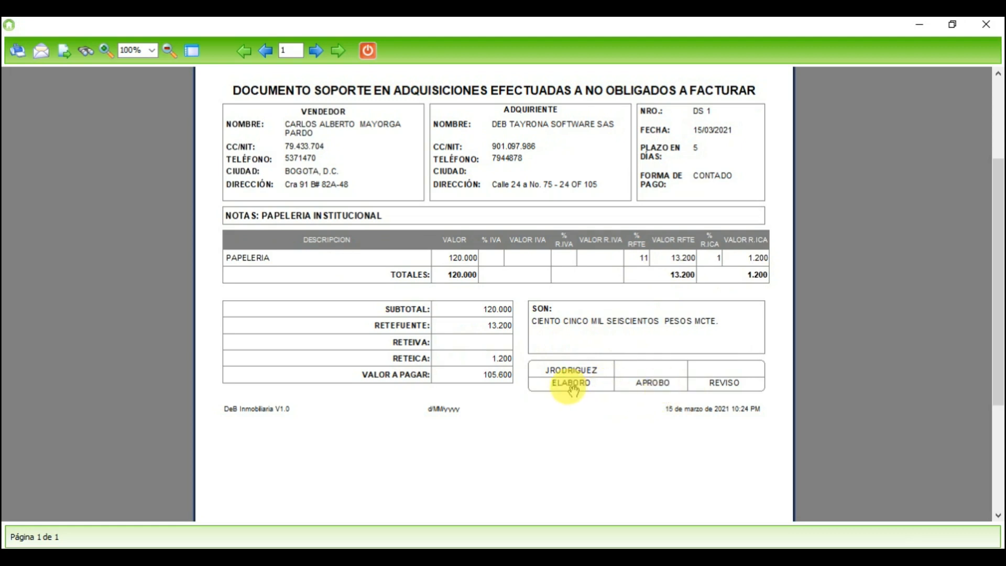
Step: View the DS 1 report header and logo, then close the preview back to the form
{"action": "left_click_drag", "start_coordinate": [526, 188], "coordinate": [523, 343]}
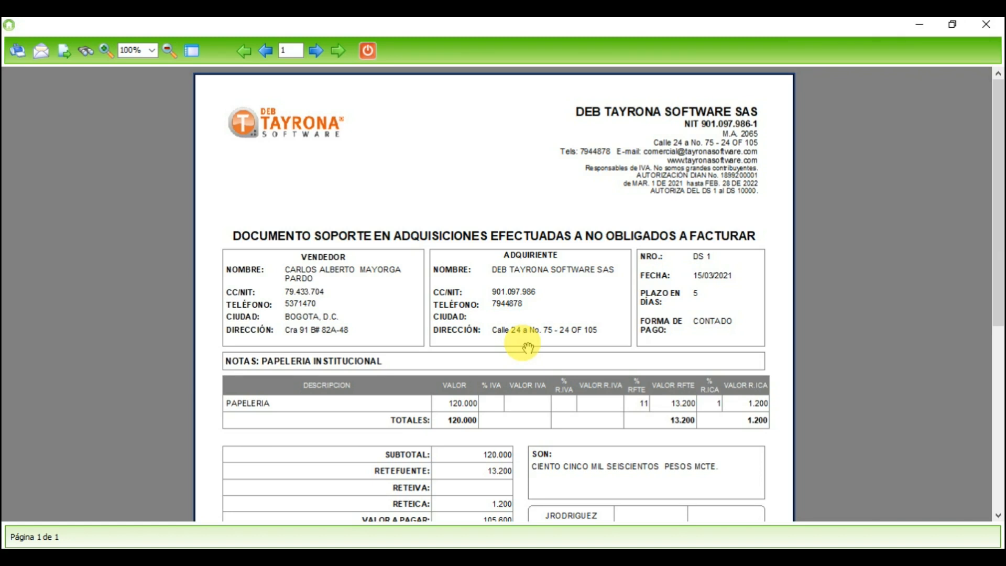
{"action": "left_click", "coordinate": [367, 50]}
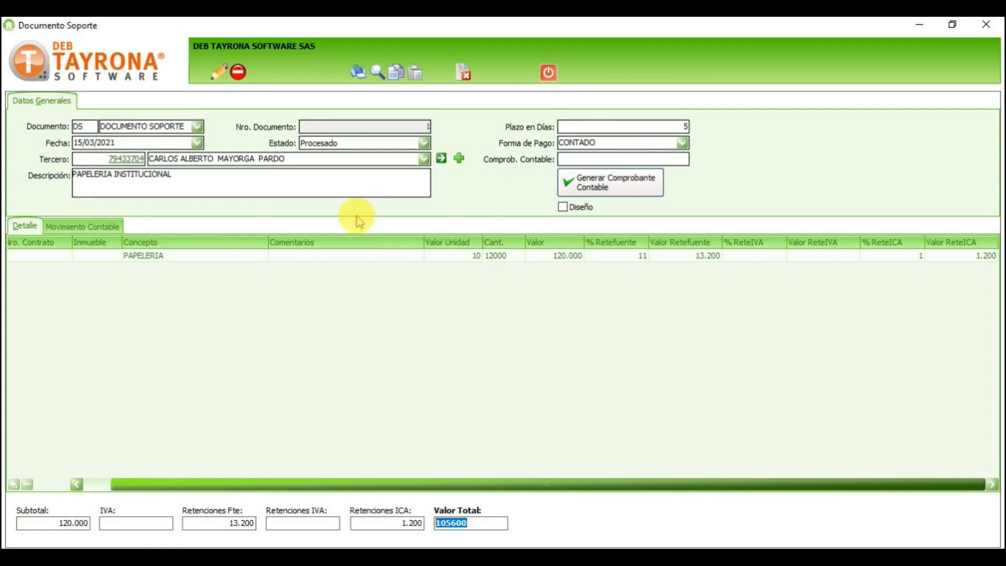
Step: Generate and confirm the accounting voucher for the PAPELERIA document, then select the resulting number CXP-10593
{"action": "left_click", "coordinate": [234, 257]}
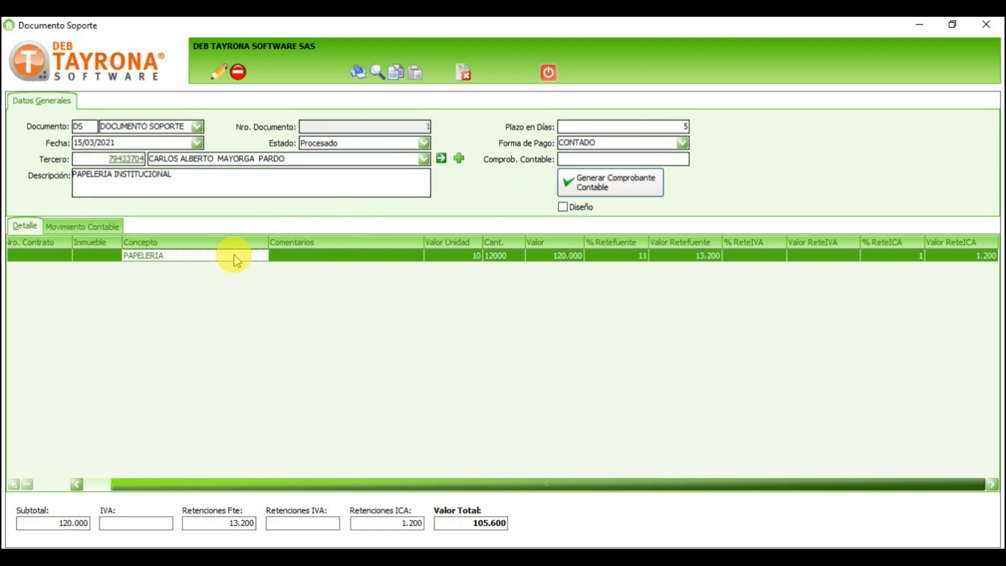
{"action": "left_click", "coordinate": [611, 187]}
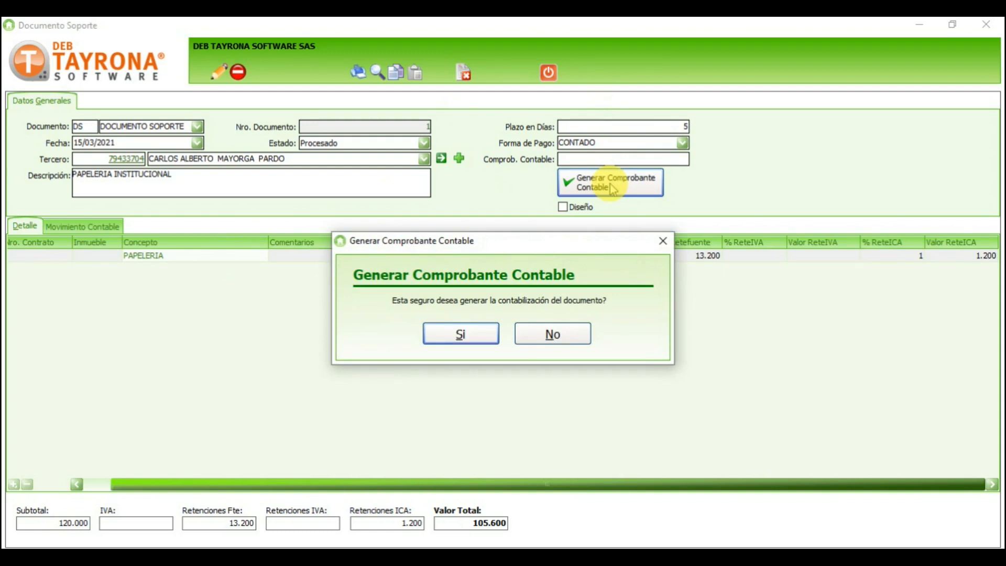
{"action": "left_click", "coordinate": [461, 333]}
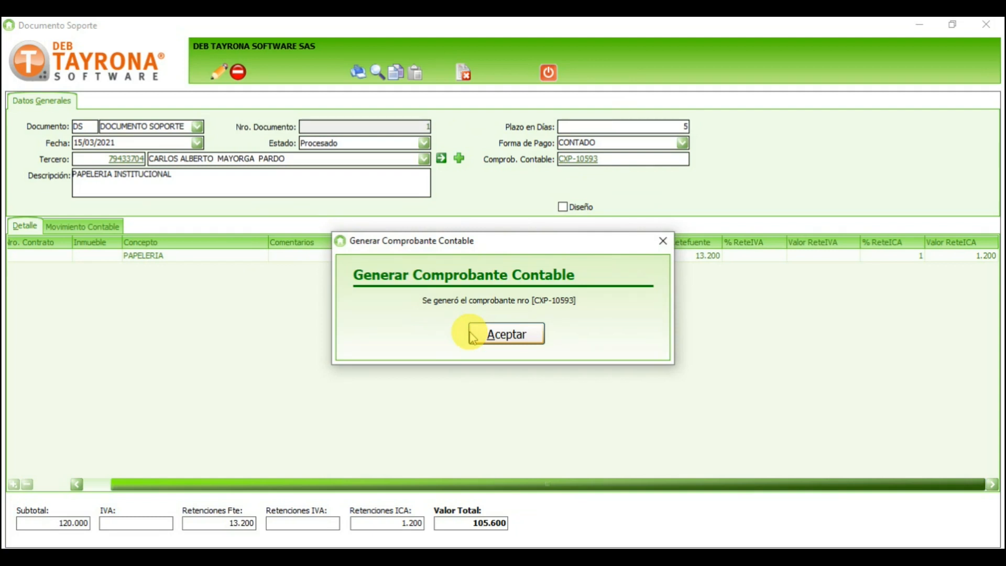
{"action": "left_click", "coordinate": [505, 334]}
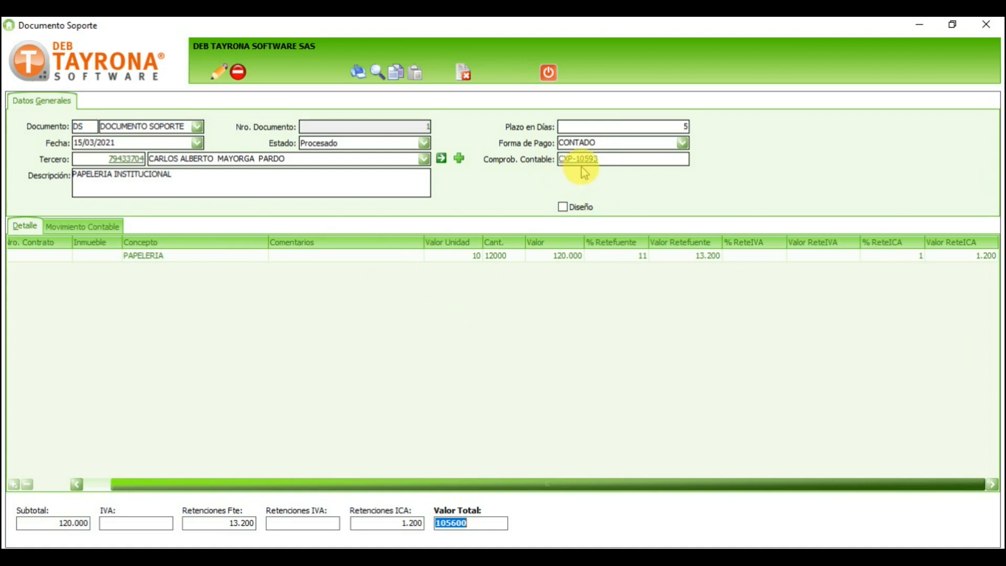
{"action": "left_click", "coordinate": [599, 160]}
{"action": "left_click_drag", "start_coordinate": [599, 160], "coordinate": [550, 164]}
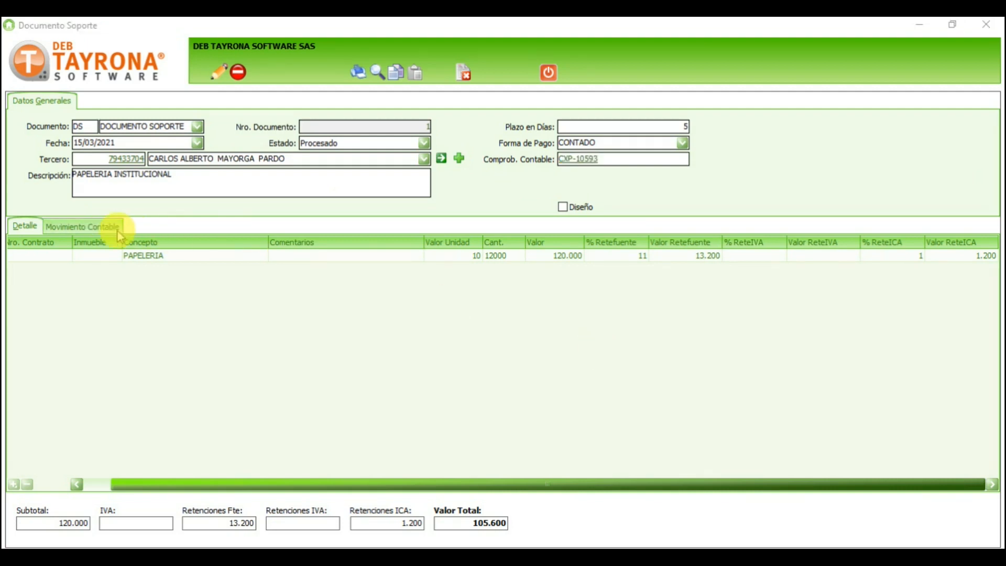
Step: Show the CXP-10593 accounting entries and check the 120.000,00 stationery and photocopies expense debit
{"action": "left_click", "coordinate": [112, 228]}
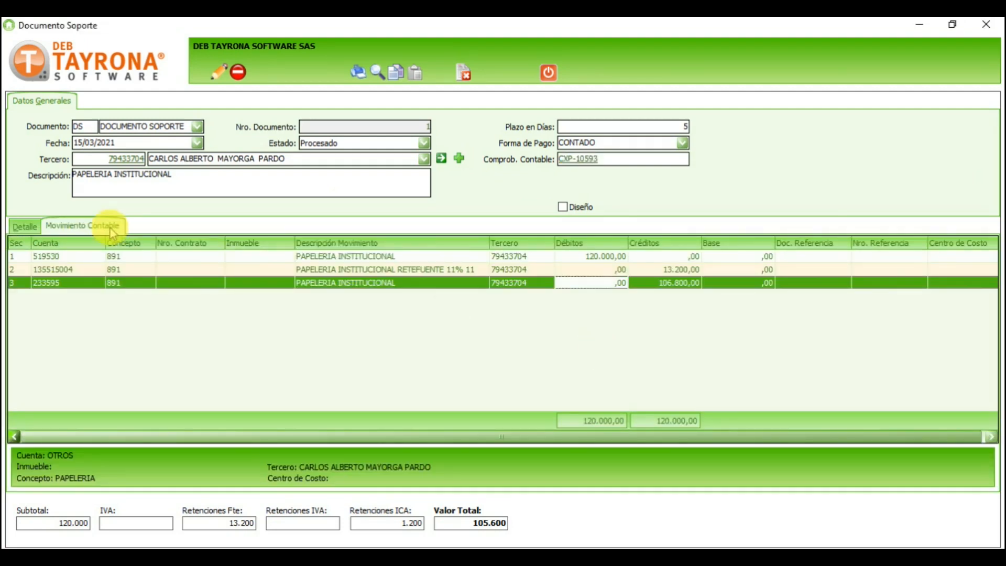
{"action": "left_click", "coordinate": [310, 270]}
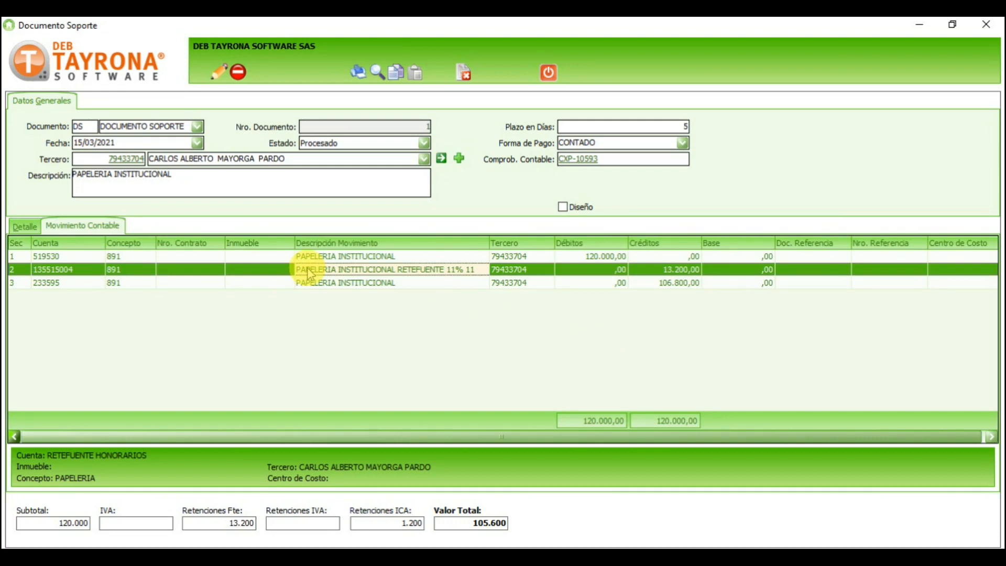
{"action": "left_click", "coordinate": [94, 257]}
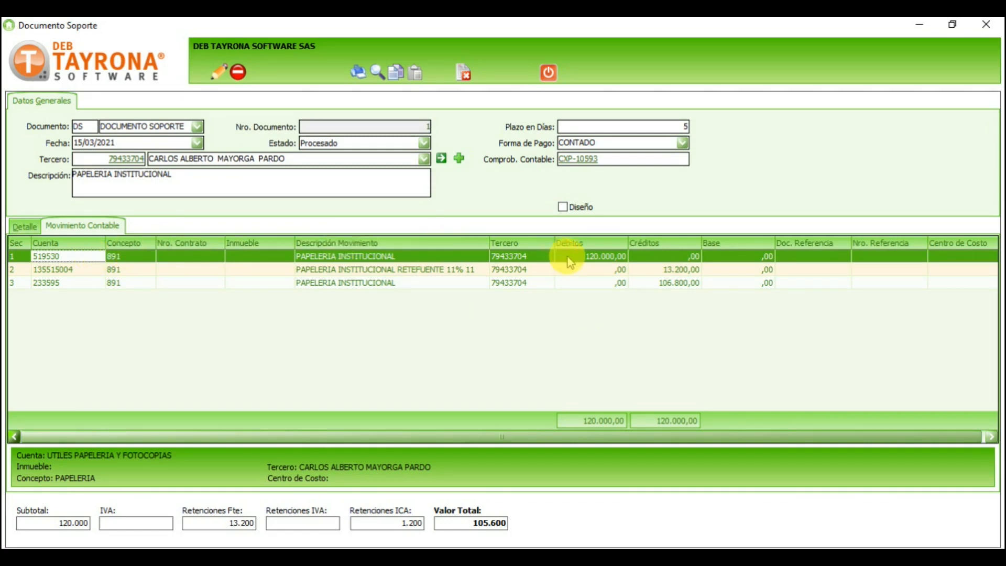
{"action": "left_click", "coordinate": [569, 258]}
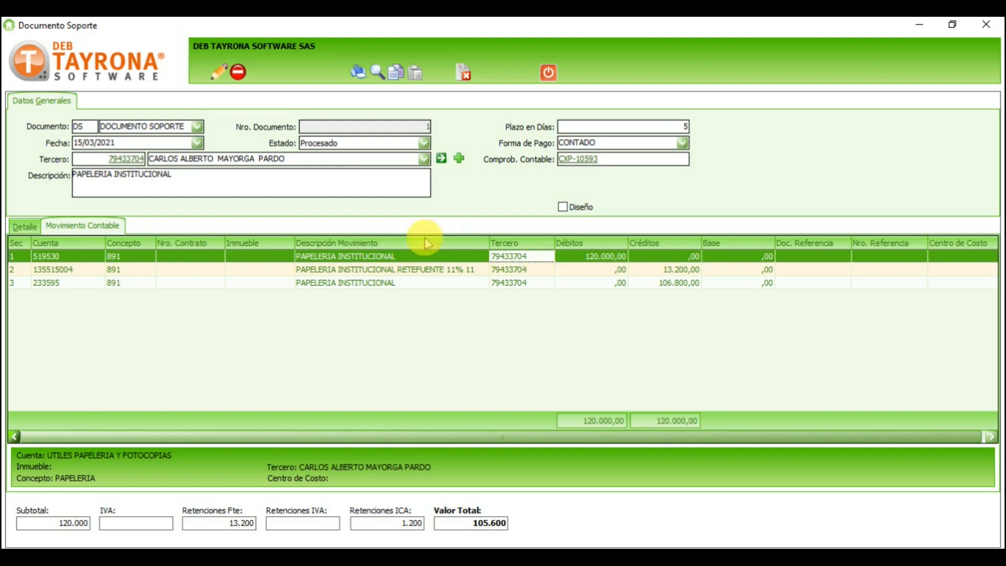
Step: Check the 13.200,00 withholding and 106.800,00 payable credits, then return to the Detalle item lines
{"action": "left_click", "coordinate": [88, 269]}
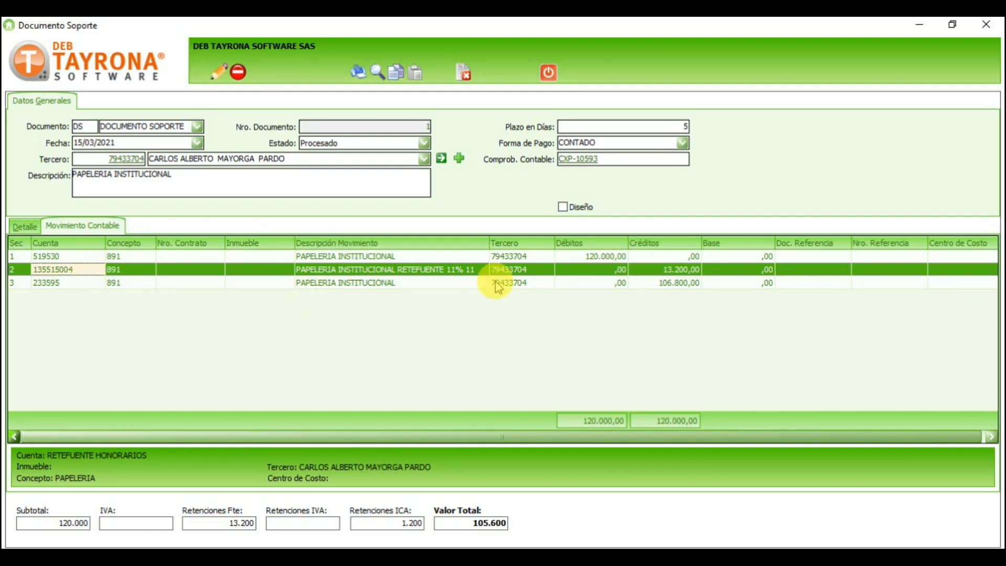
{"action": "left_click", "coordinate": [658, 269]}
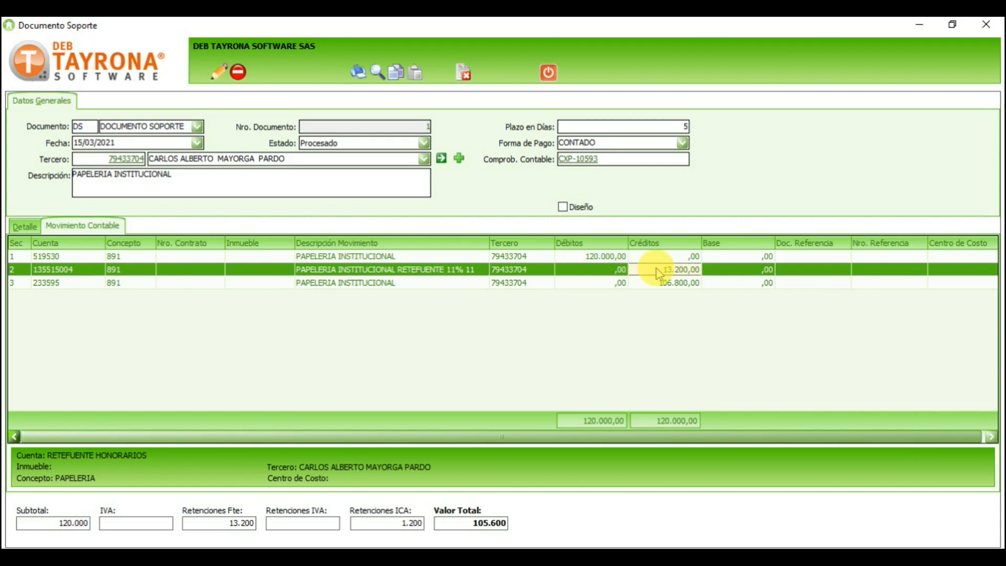
{"action": "left_click", "coordinate": [70, 284]}
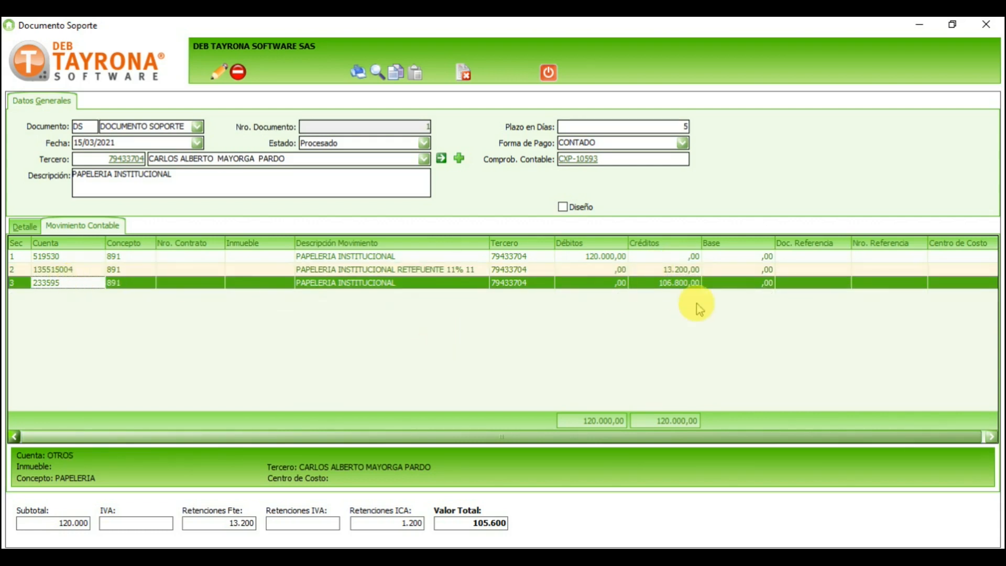
{"action": "left_click", "coordinate": [684, 284]}
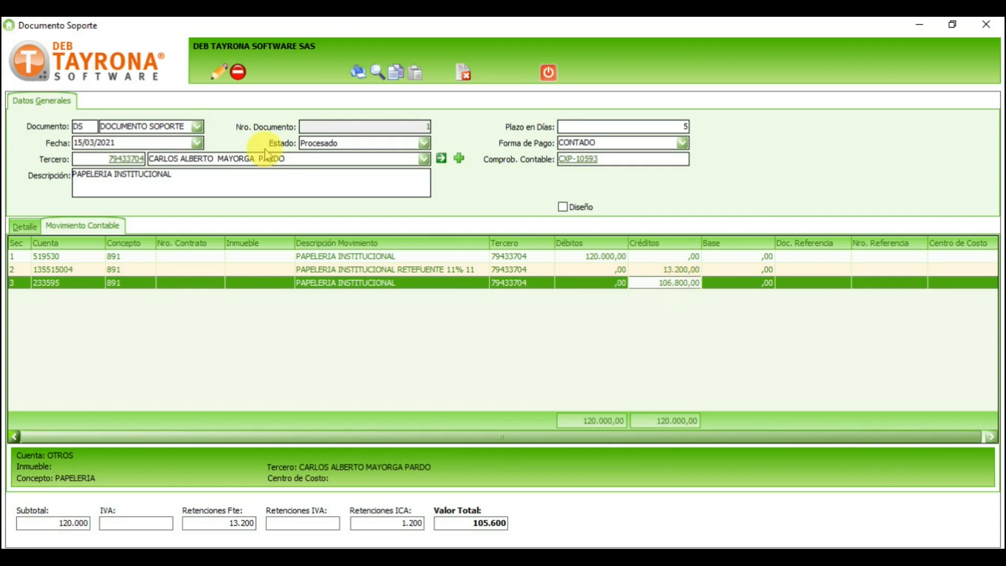
{"action": "left_click", "coordinate": [27, 229]}
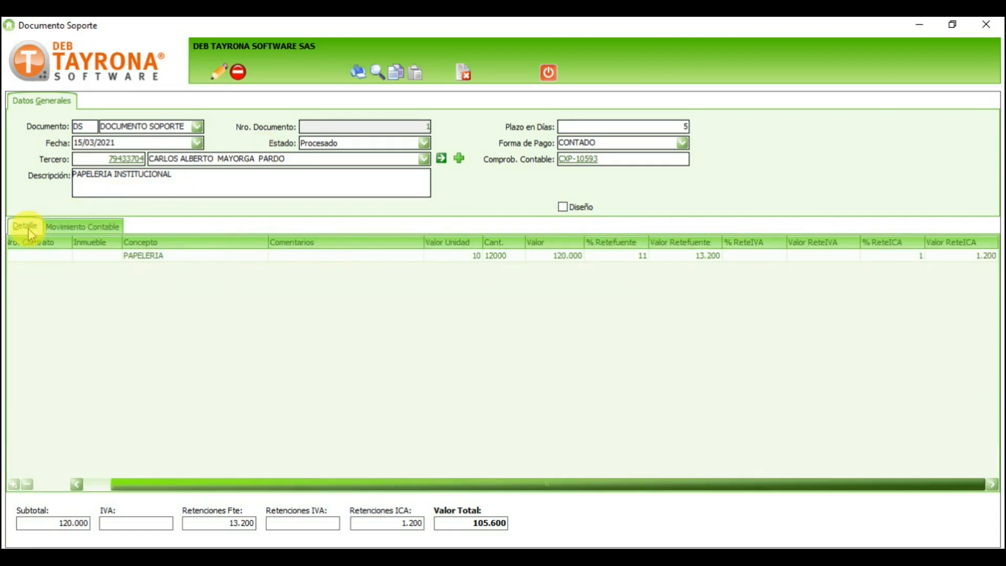